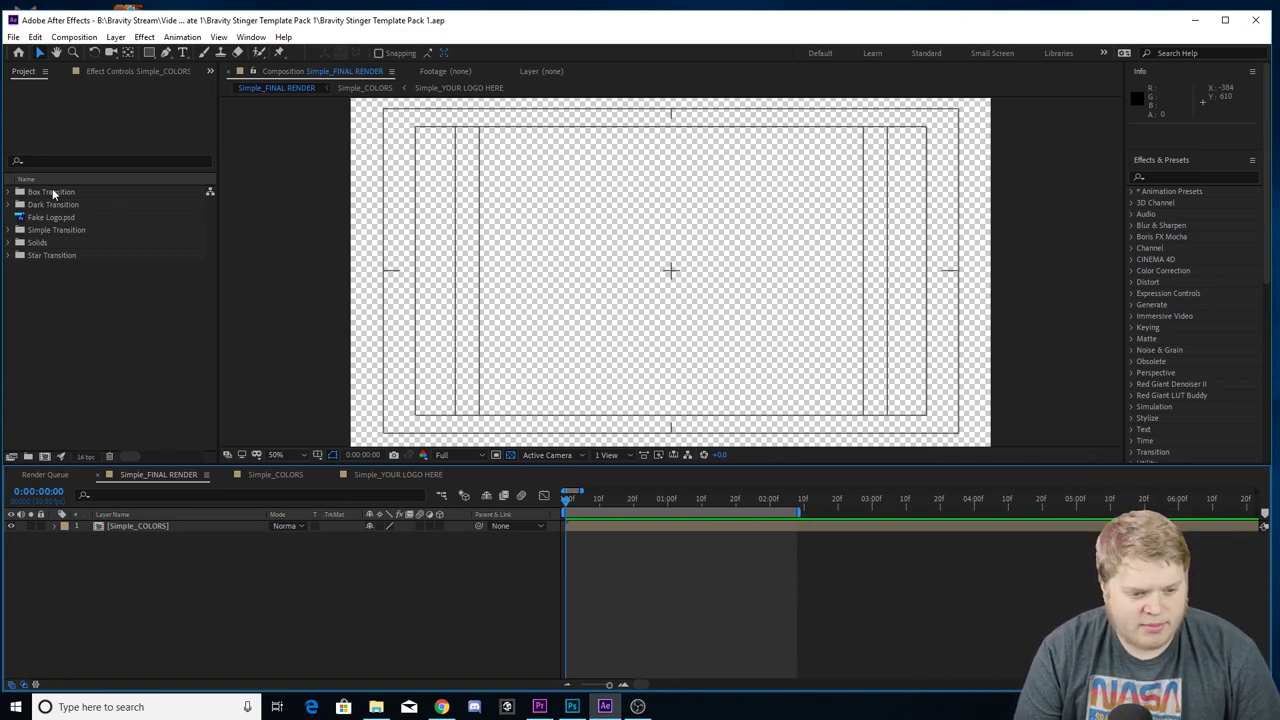
Look over the project's transition folders, the Solids folder and the Fake Logo.psd item.
click(55, 192)
click(60, 205)
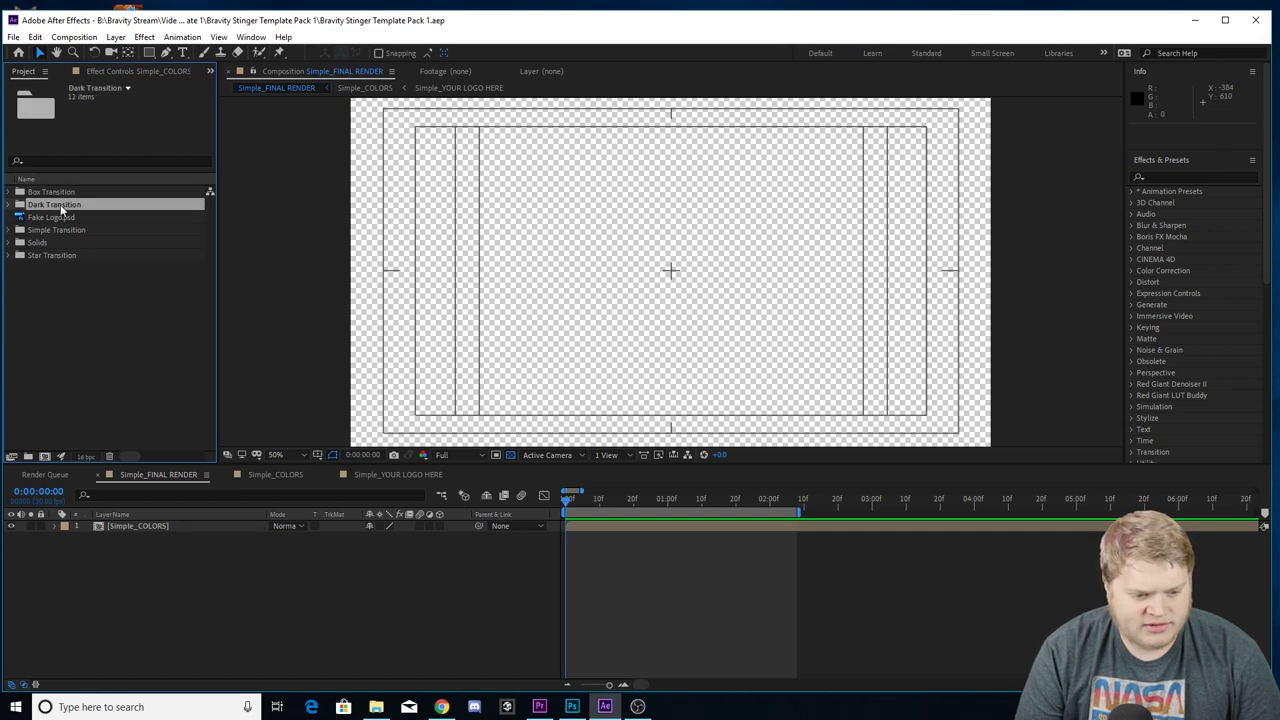
click(62, 229)
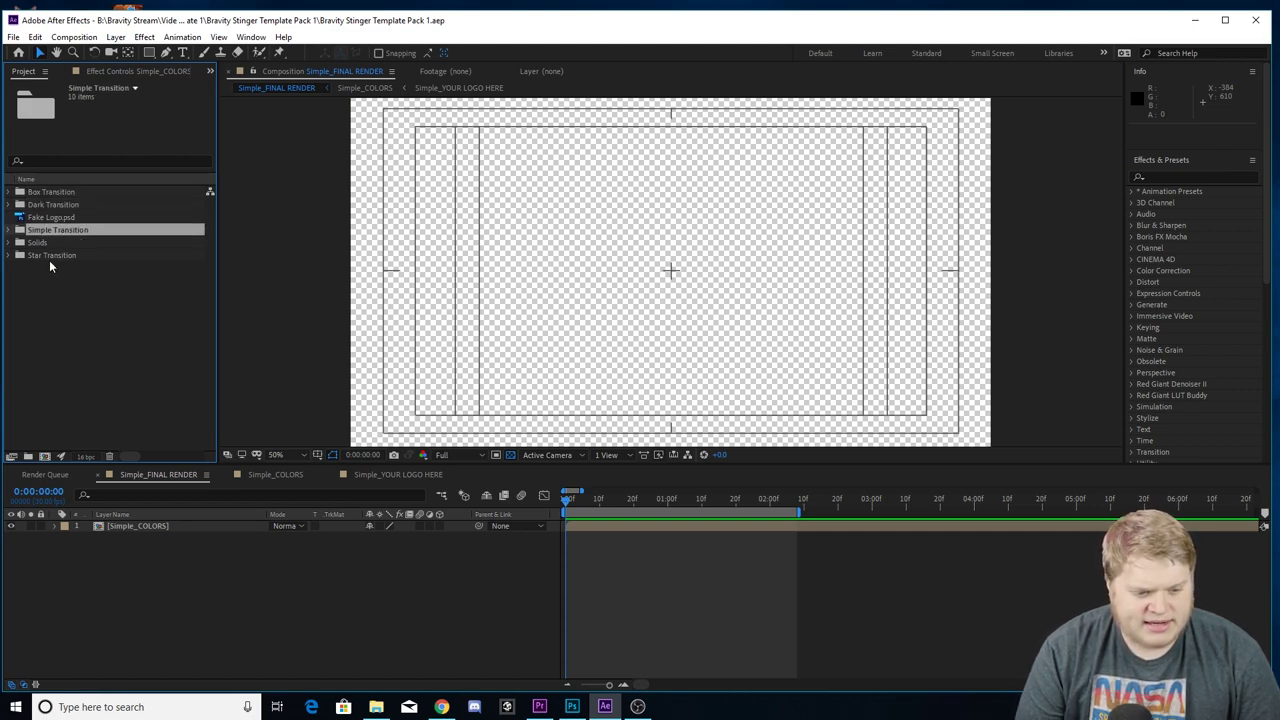
click(50, 258)
click(37, 243)
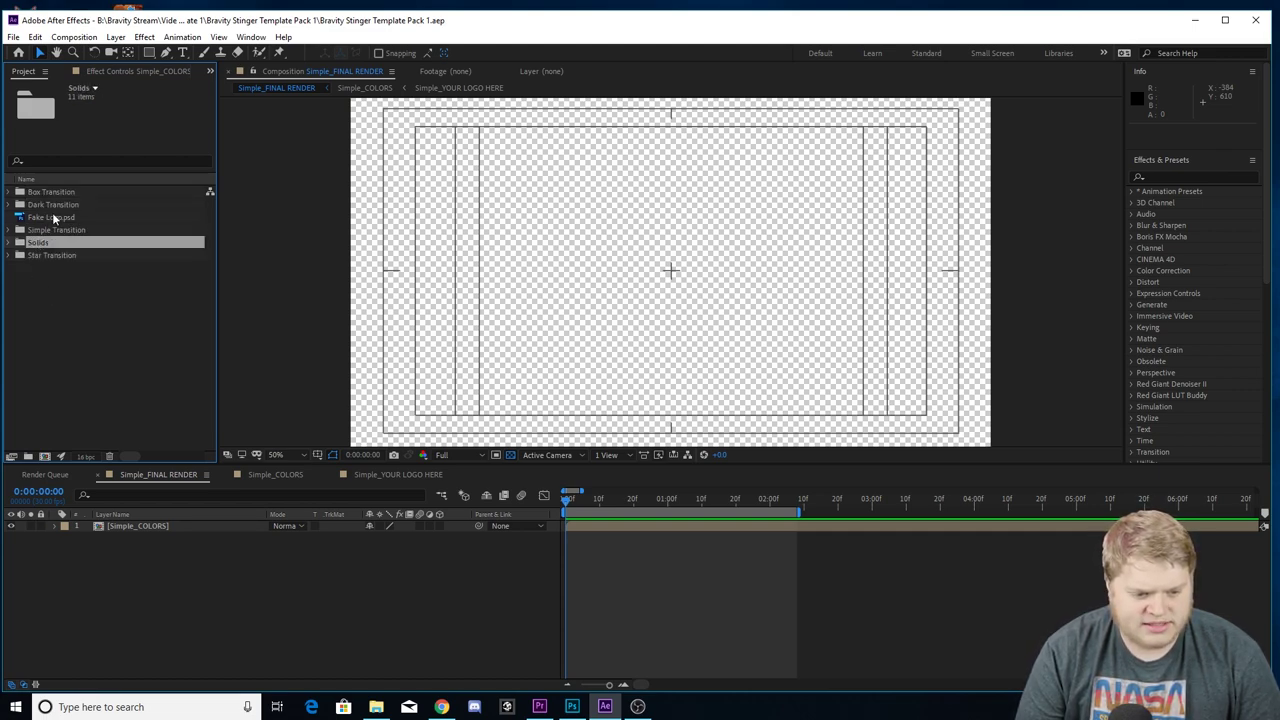
click(54, 217)
click(58, 285)
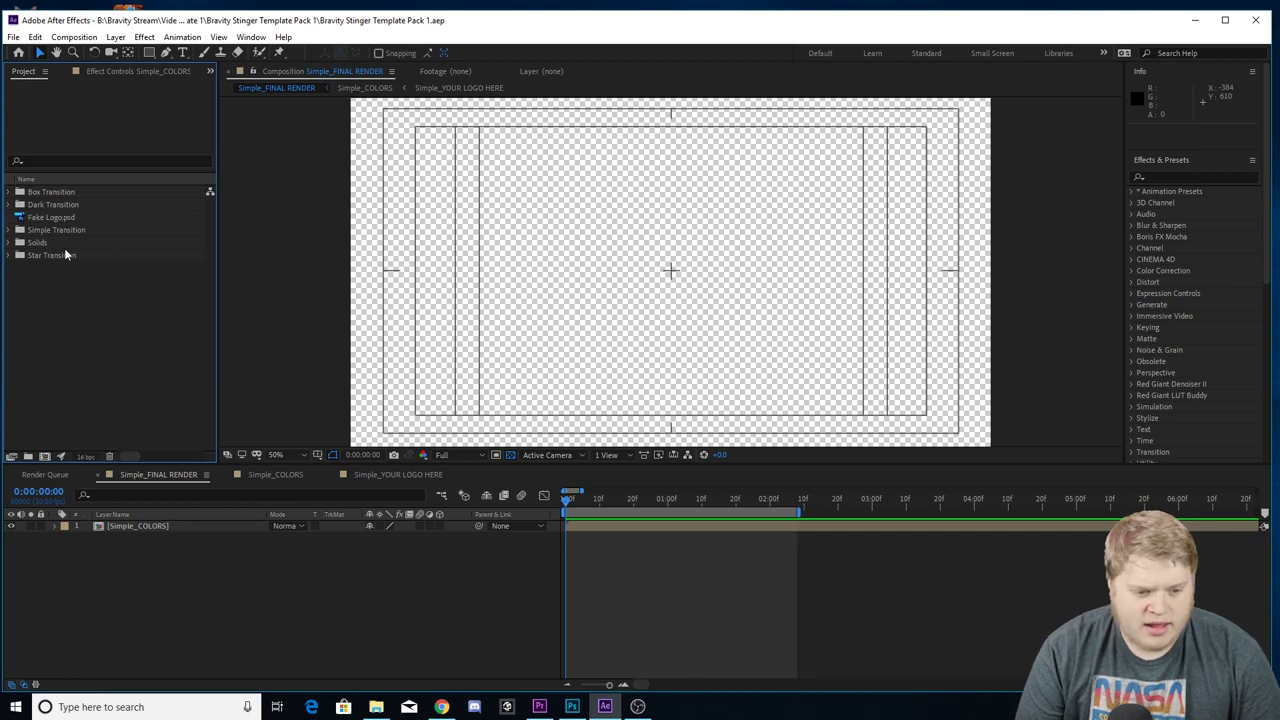
Expand the Simple Transition folder and select its Simple_YOUR LOGO HERE composition.
click(10, 230)
click(37, 304)
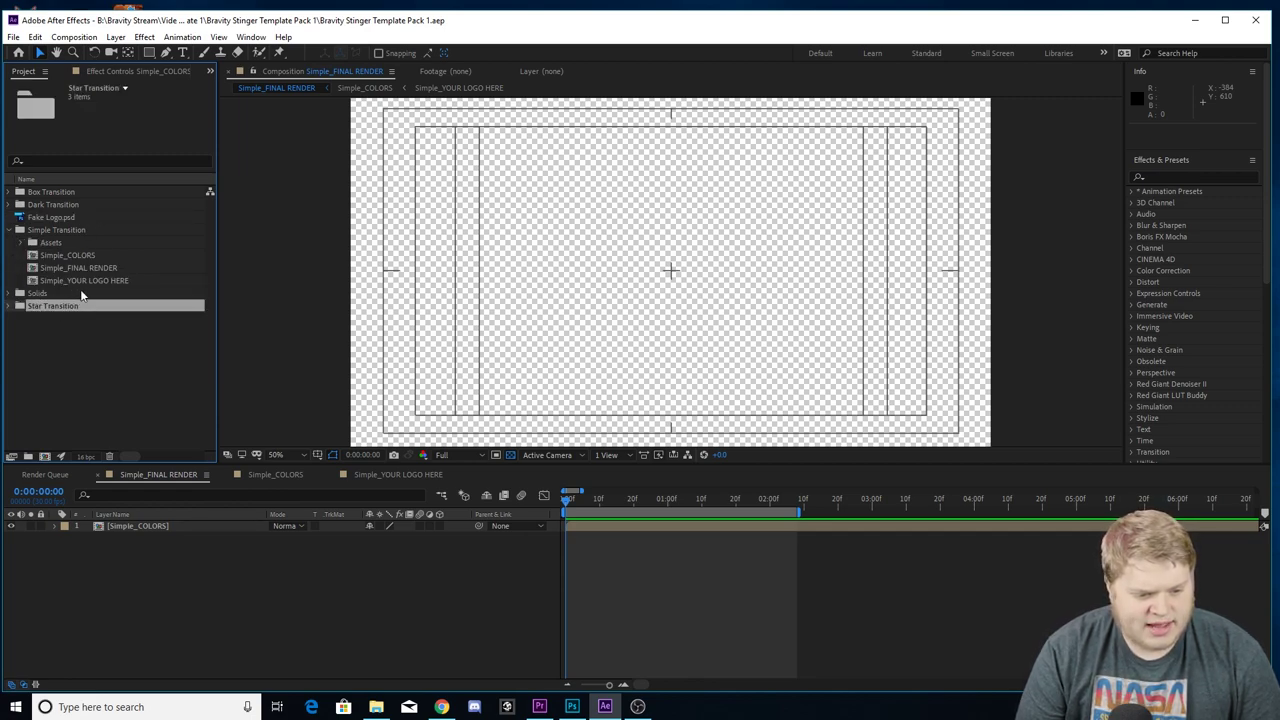
click(84, 281)
Play a preview of the Simple_FINAL RENDER composition to examine the transition, then stop playback.
key(space)
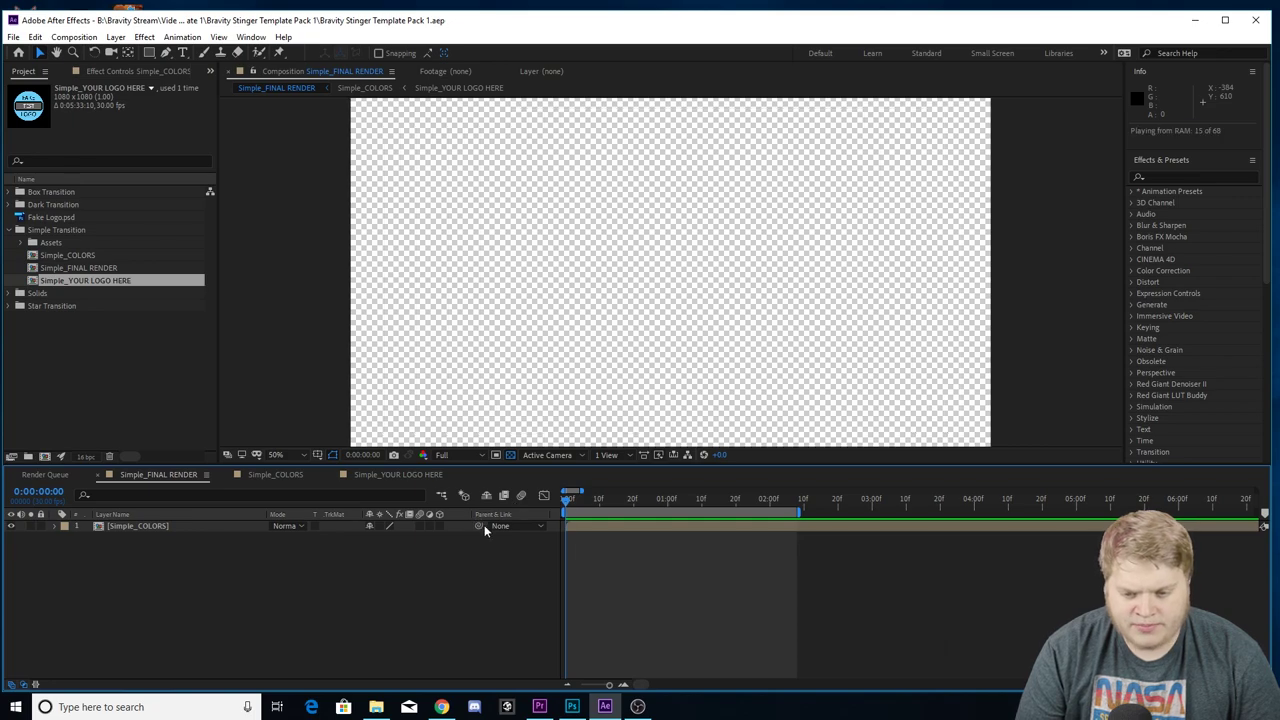
key(space)
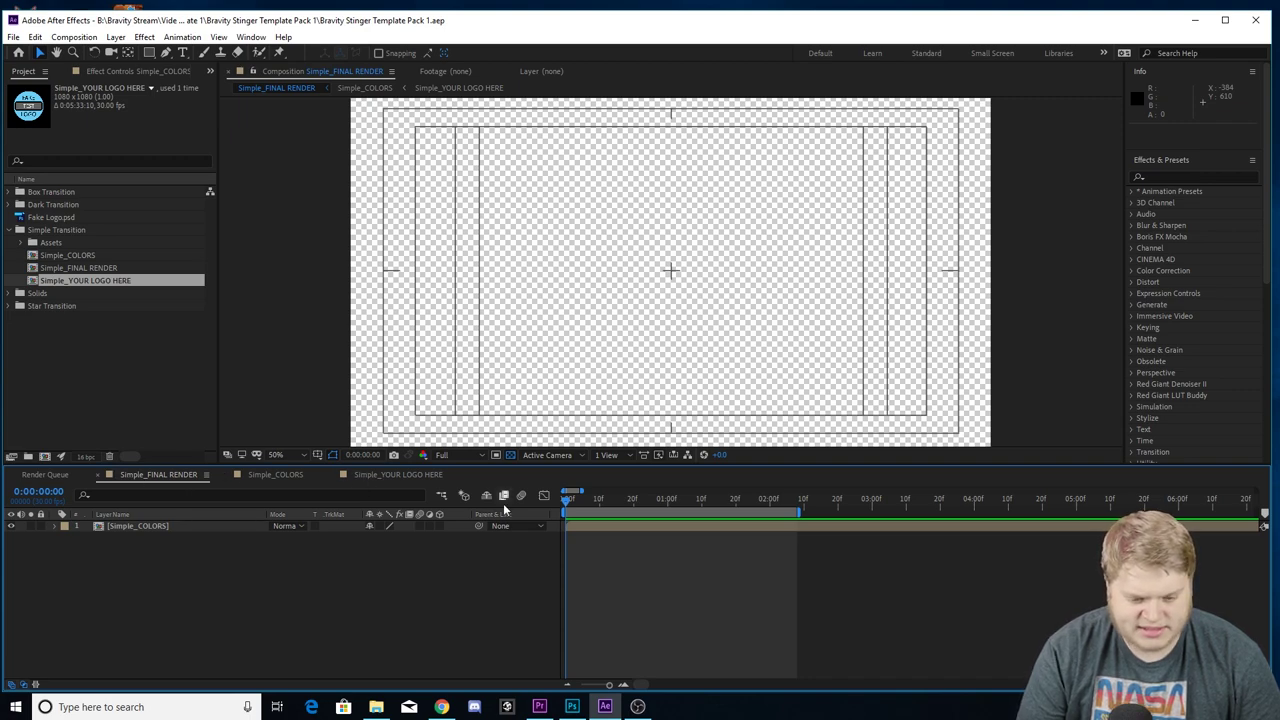
key(space)
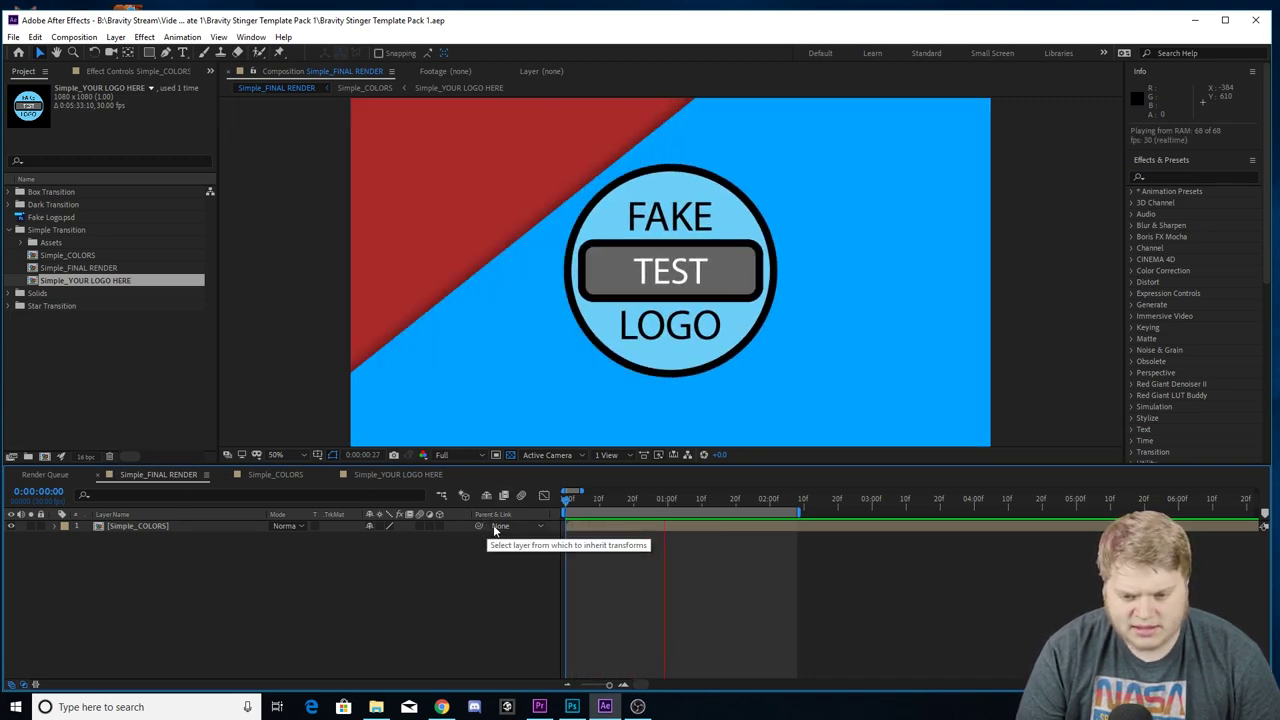
key(space)
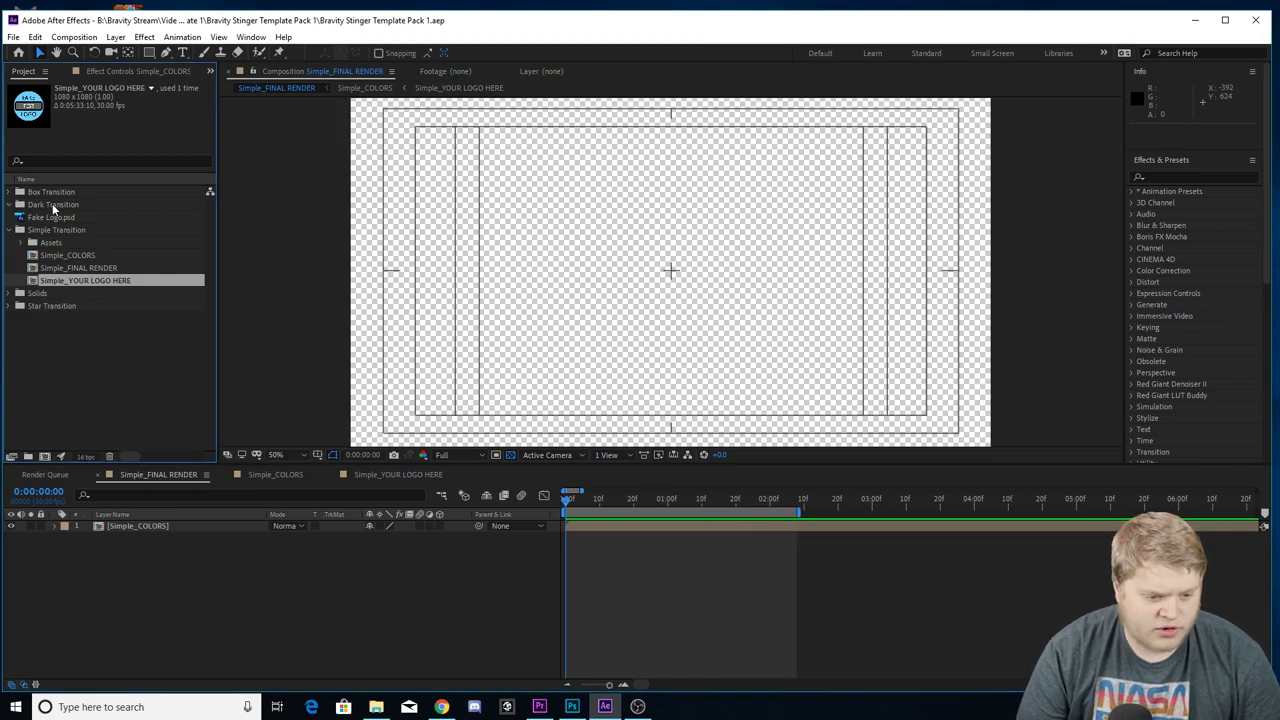
Expand the Dark Transition folder and open its Dark_FINAL RENDER composition.
double_click(42, 205)
click(76, 255)
double_click(75, 243)
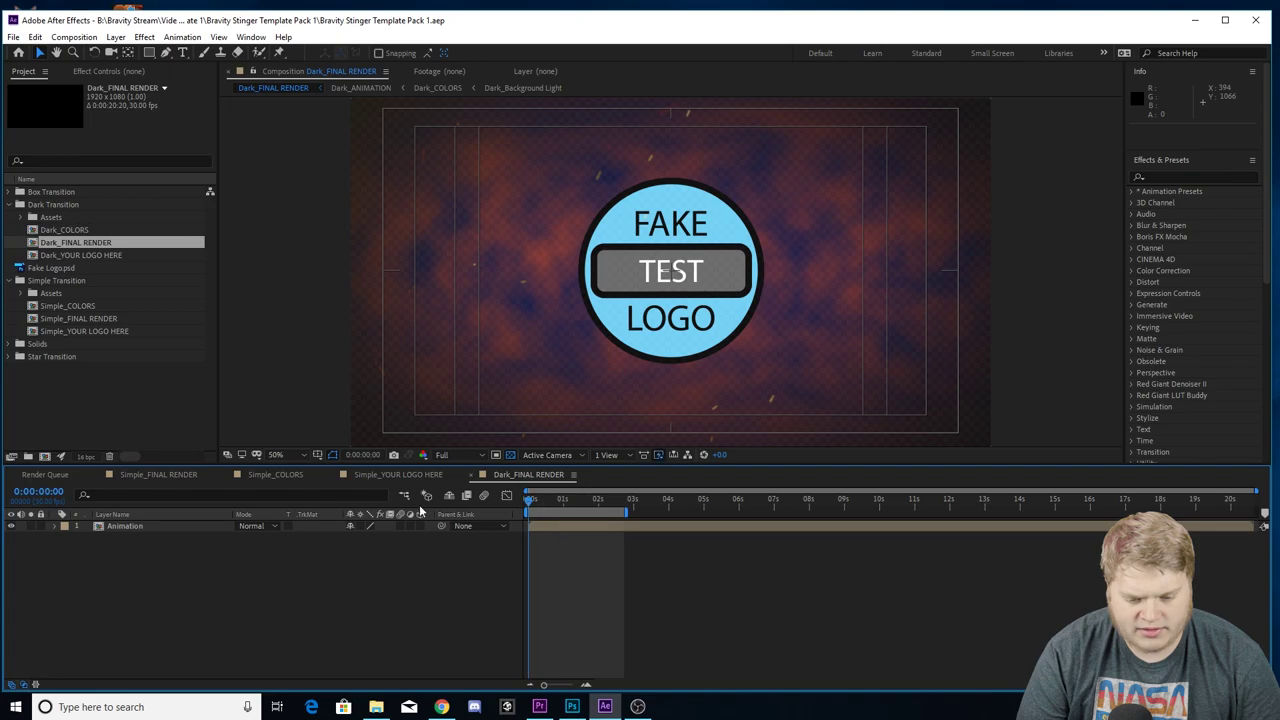
Preview the Dark_FINAL RENDER animation, return the playhead to the start and close the composition.
key(space)
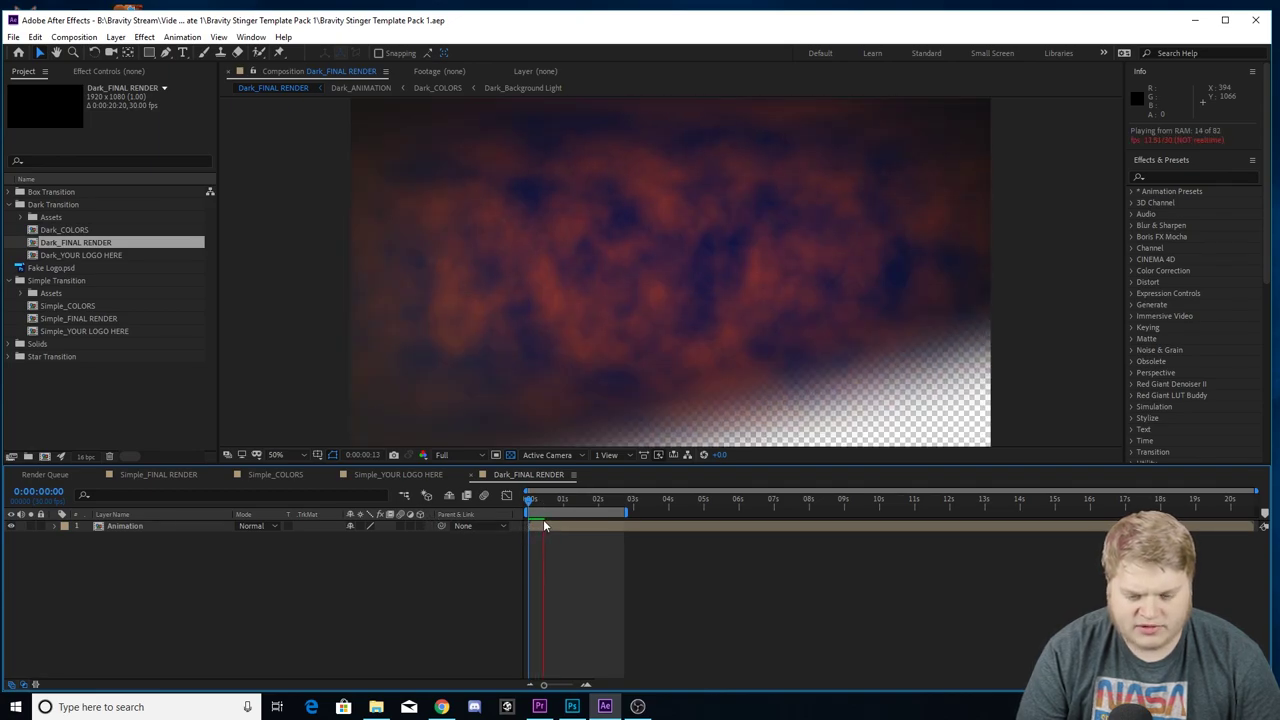
click(566, 511)
drag(566, 511, 526, 508)
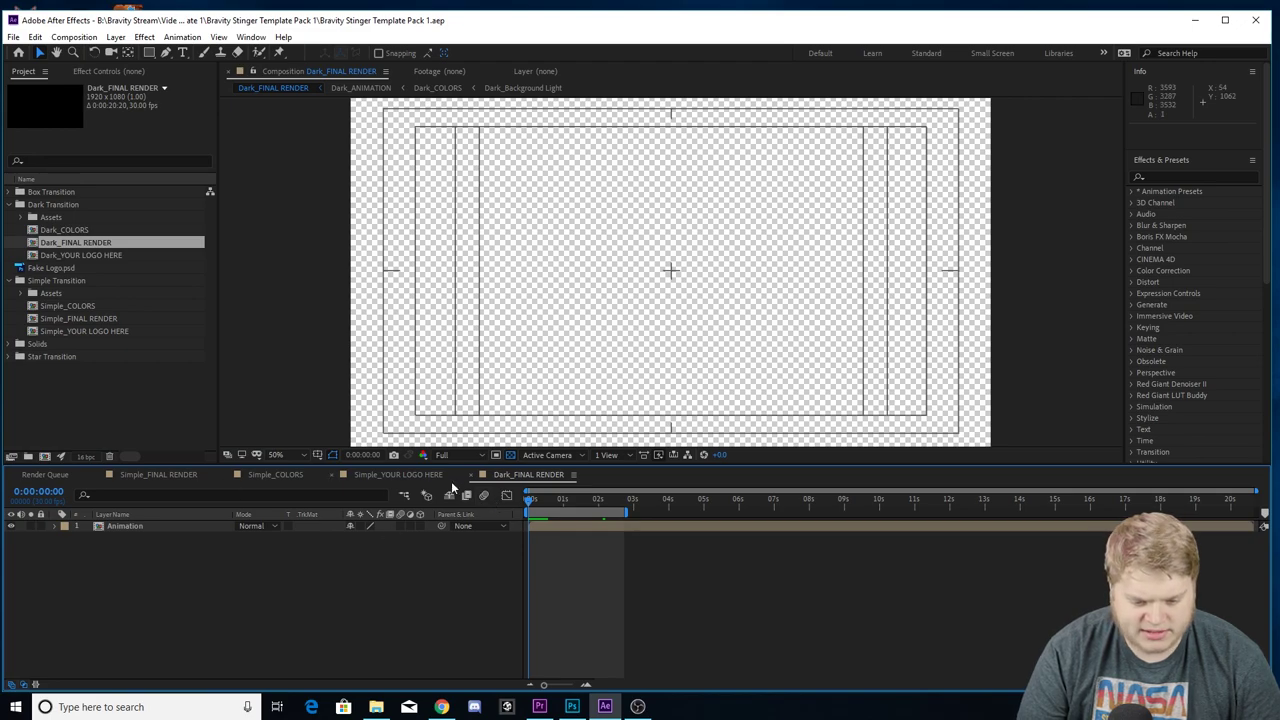
click(466, 474)
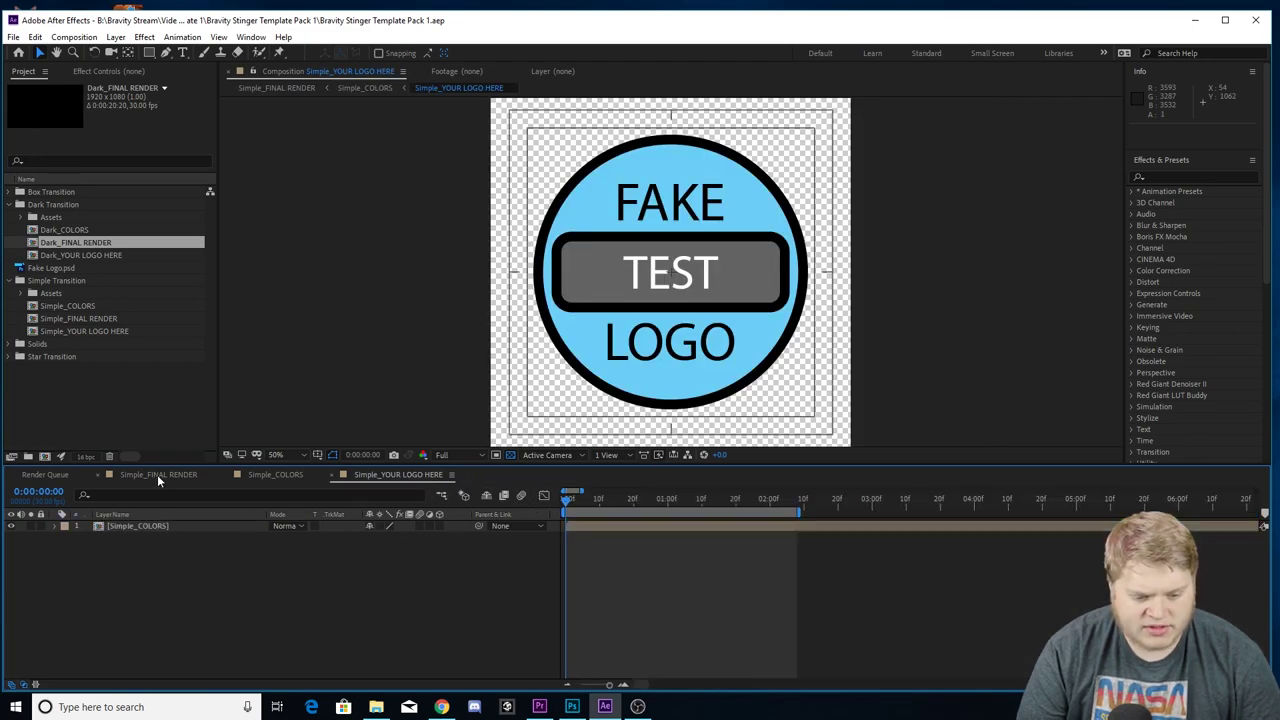
Look through the Simple_FINAL RENDER, Simple_COLORS and Simple_YOUR LOGO HERE timelines.
click(157, 474)
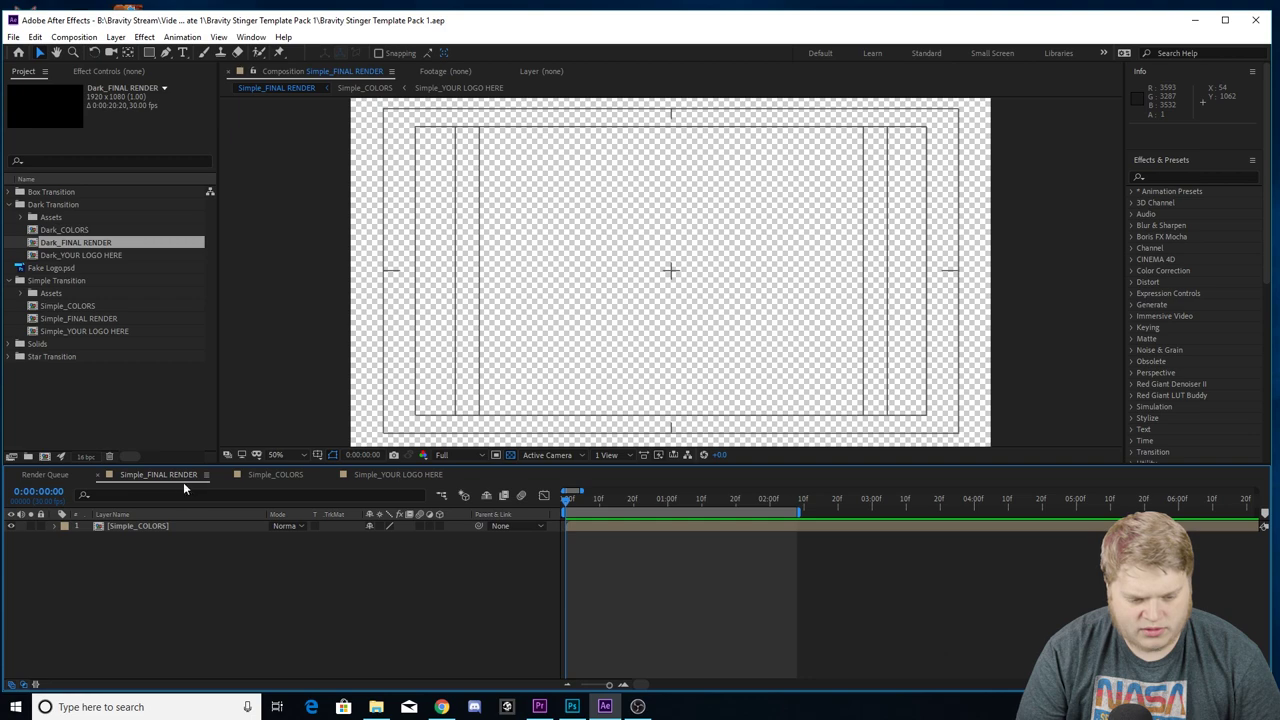
click(275, 475)
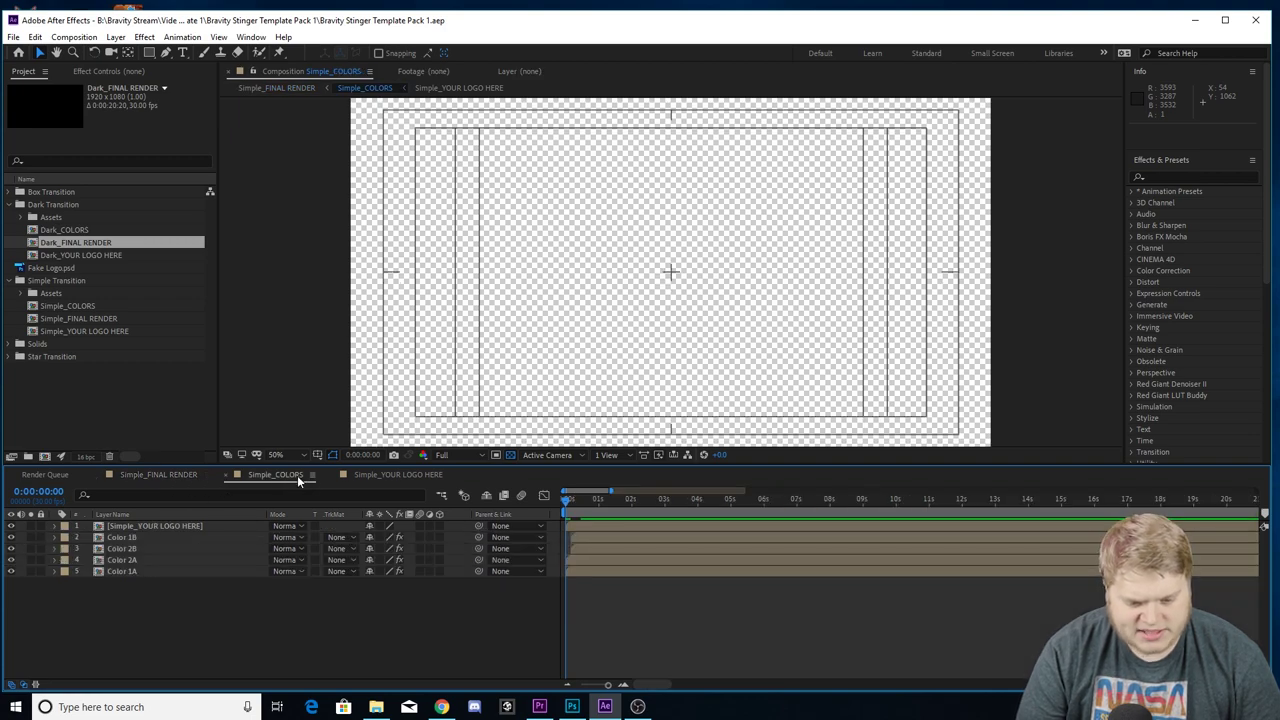
click(393, 475)
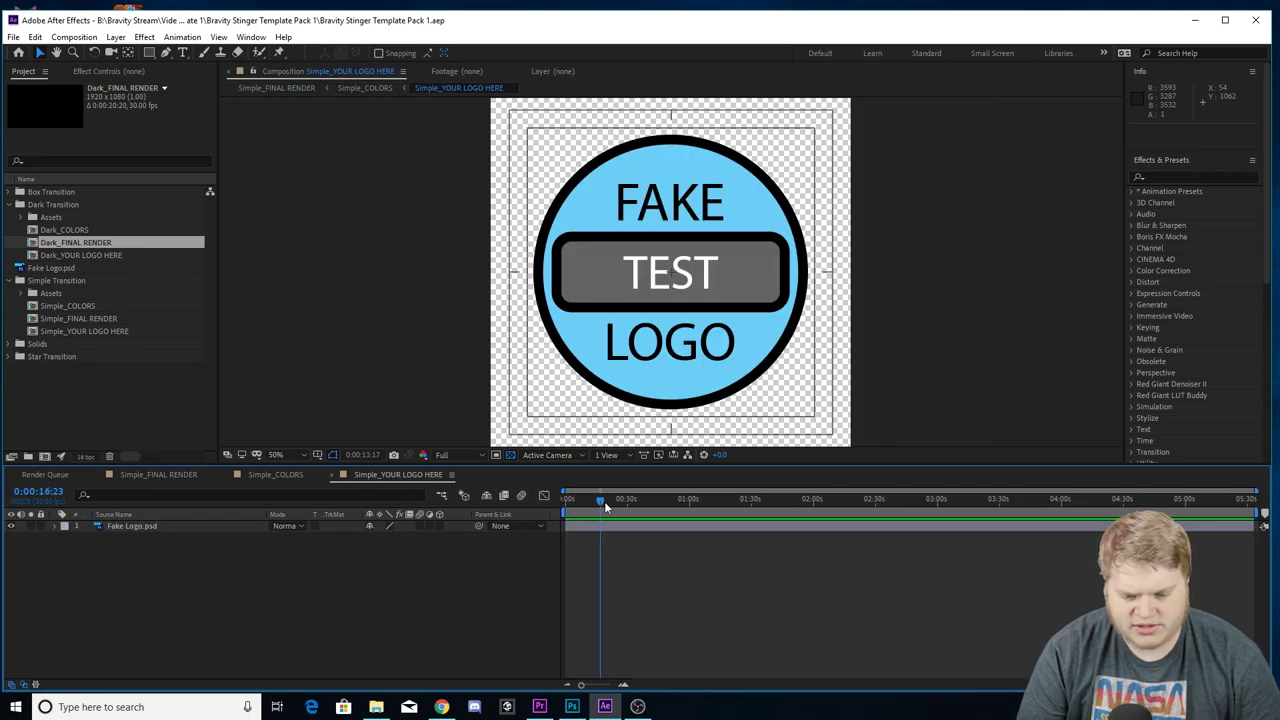
Delete the existing logo layer in Simple_YOUR LOGO HERE and add Fake Logo.psd from the project in its place.
click(649, 366)
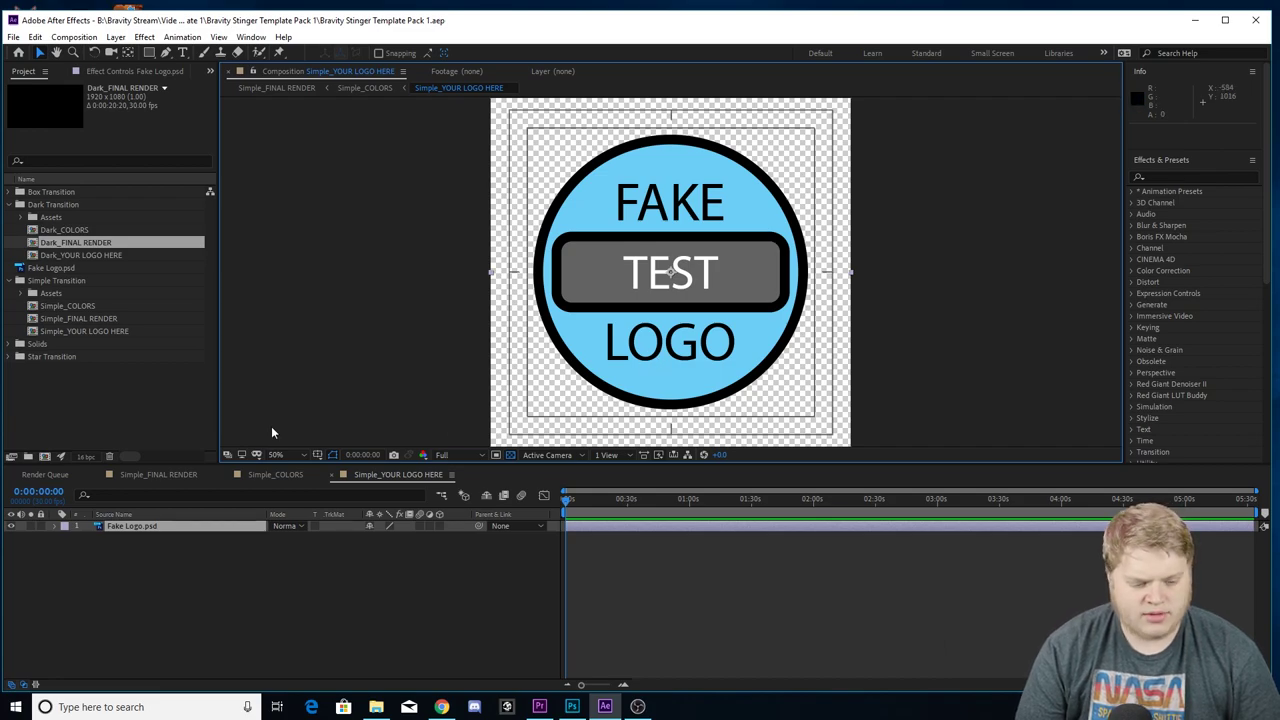
click(11, 526)
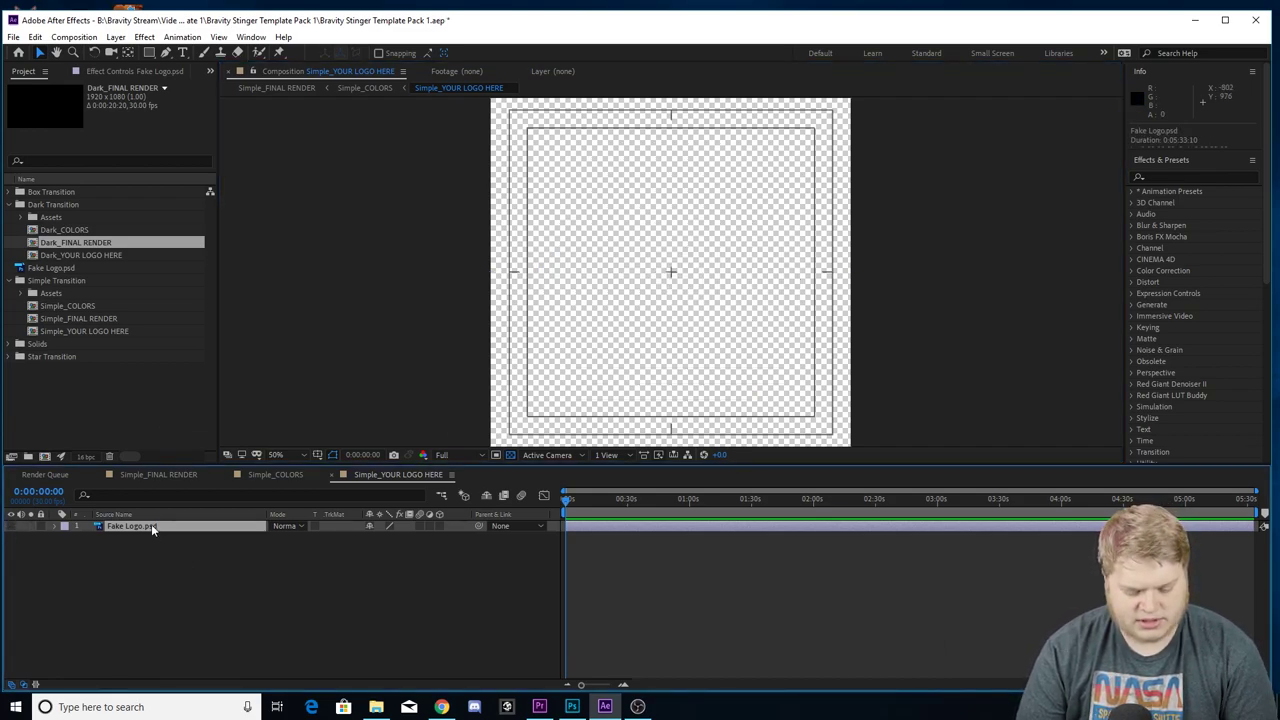
key(Delete)
drag(43, 268, 165, 558)
Try resizing the placed Fake Logo.psd layer from its corner, leaving it at 100% scale.
key(comma)
drag(760, 186, 800, 180)
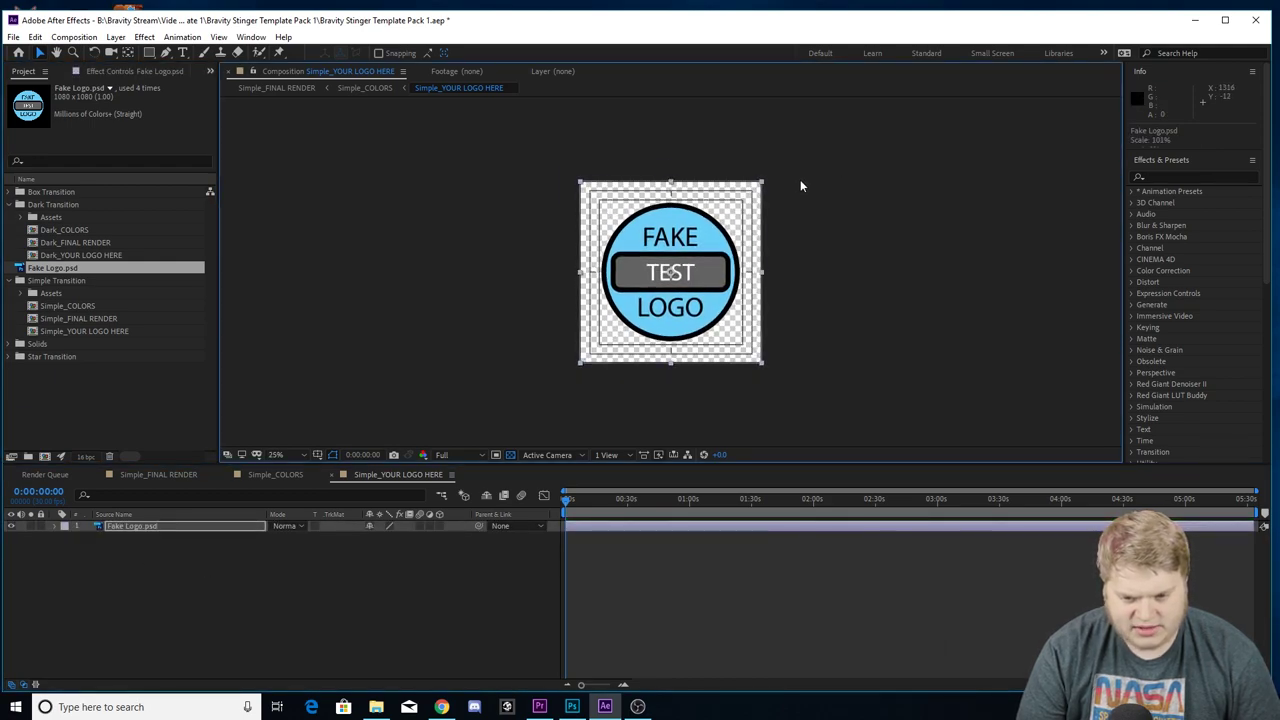
key(period)
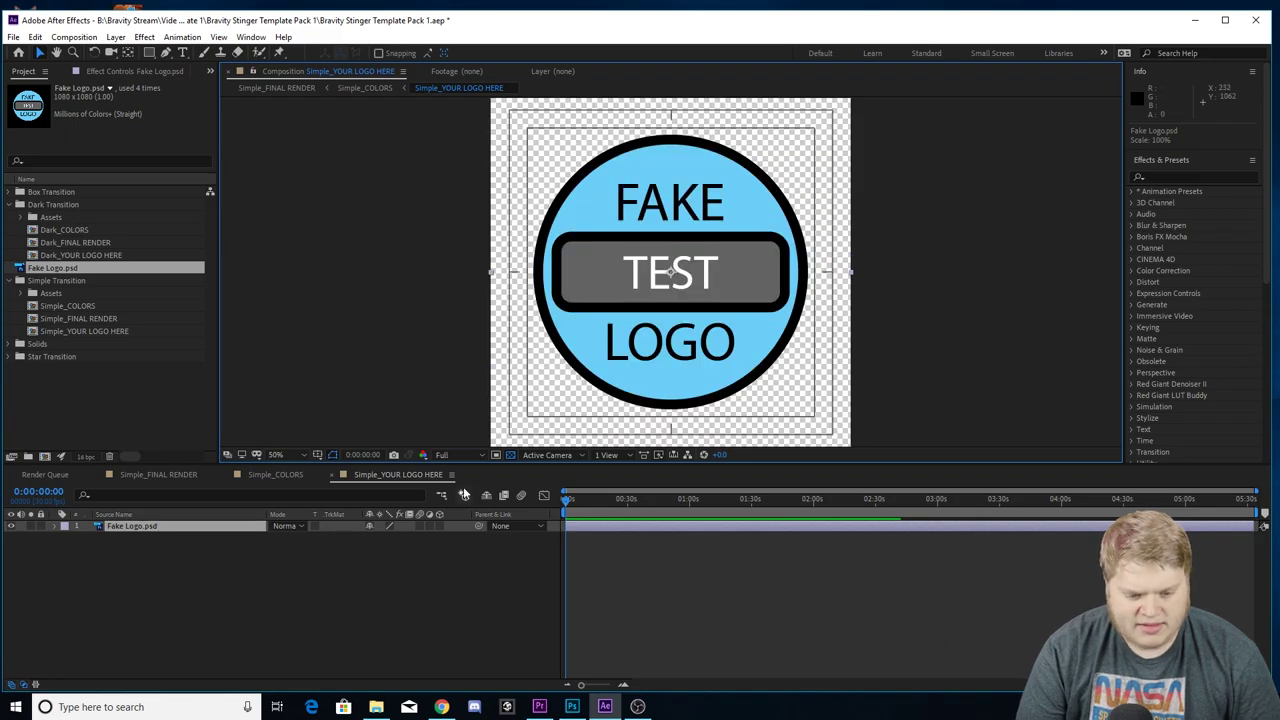
Open the Simple_COLORS composition and move the playhead to 0:00:01:19 so the coloured stripes can be seen.
click(275, 475)
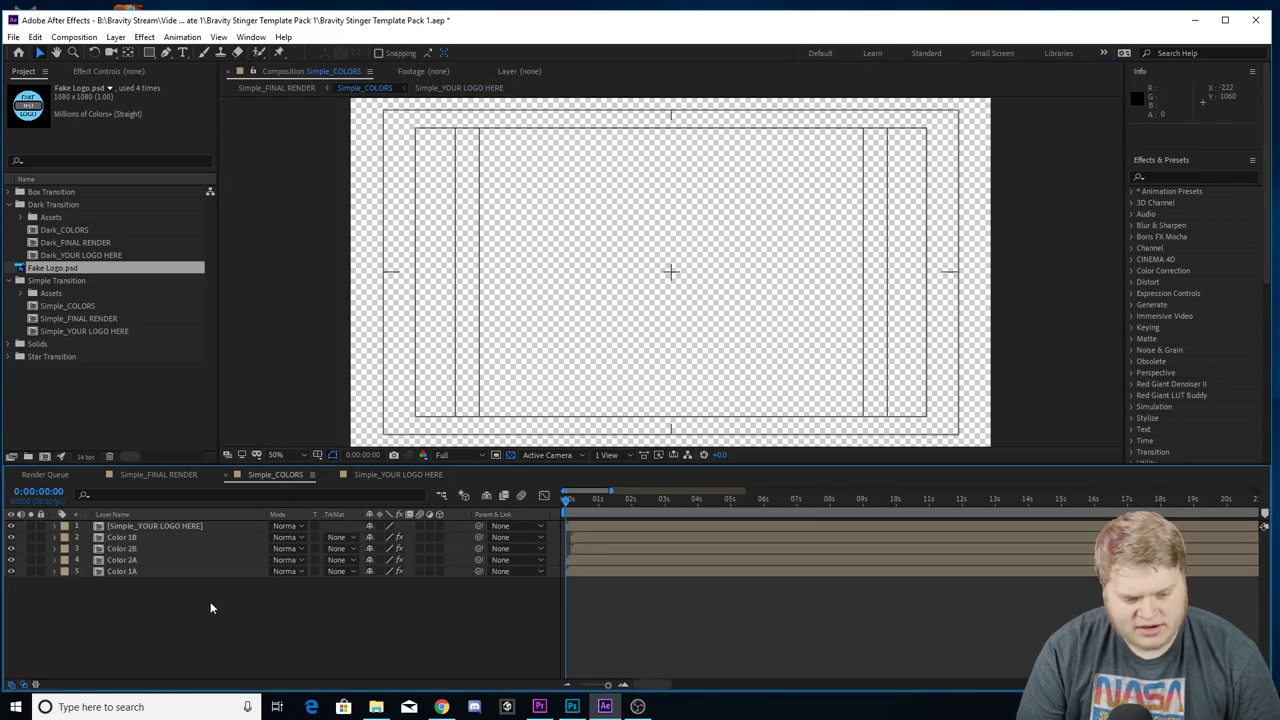
click(133, 571)
click(137, 560)
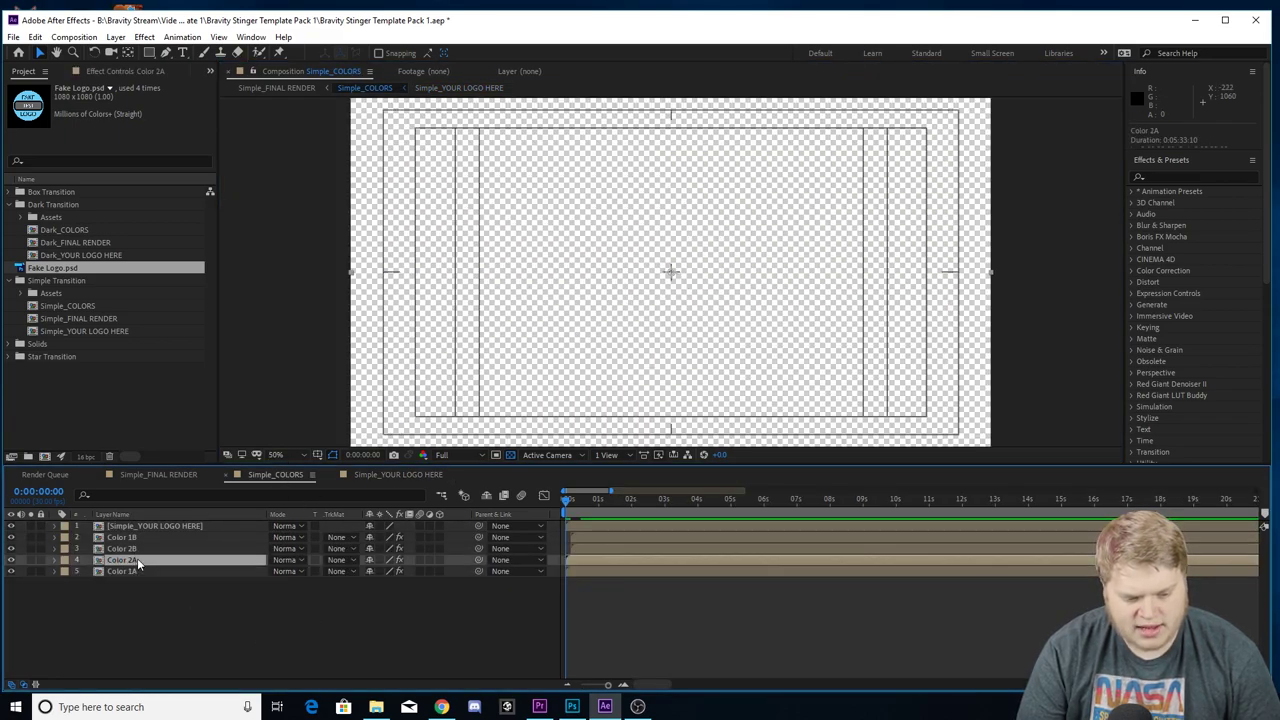
key(ctrl+Up)
key(ctrl+Up)
drag(136, 590, 137, 620)
drag(575, 502, 619, 498)
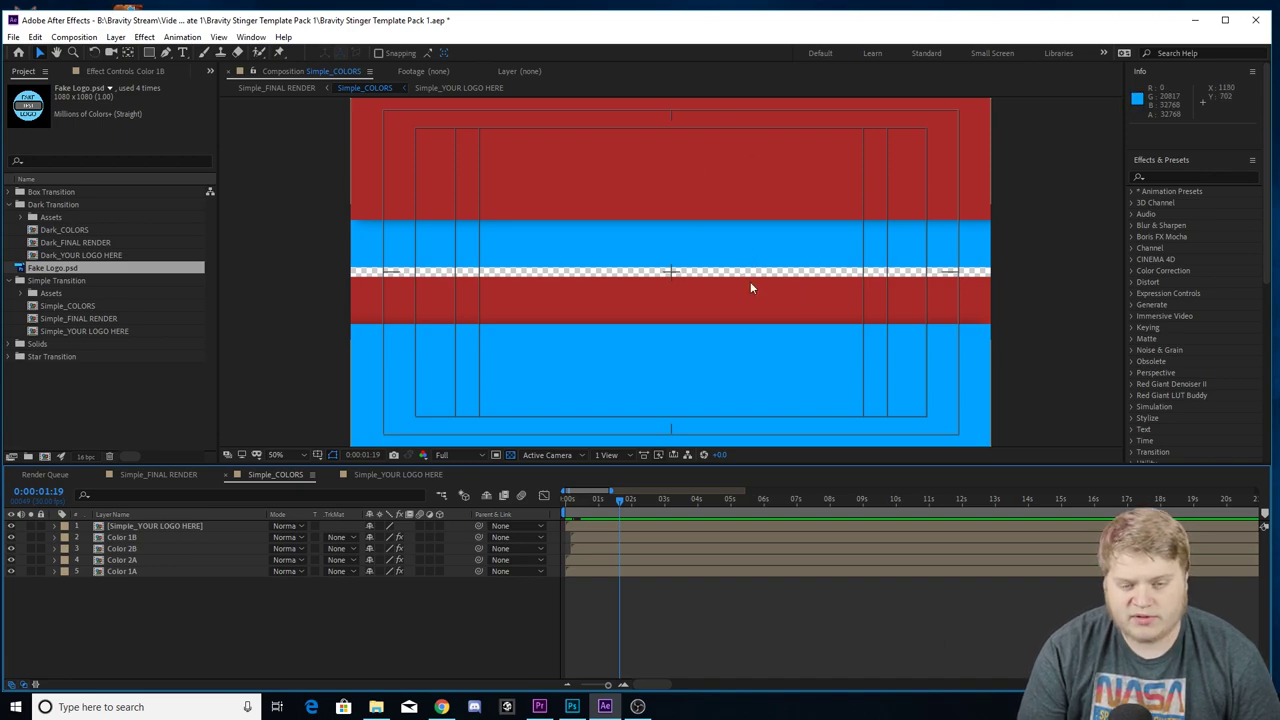
Examine the four Color layers and their Fill effect settings to see which stripe each one controls.
click(127, 570)
click(128, 538)
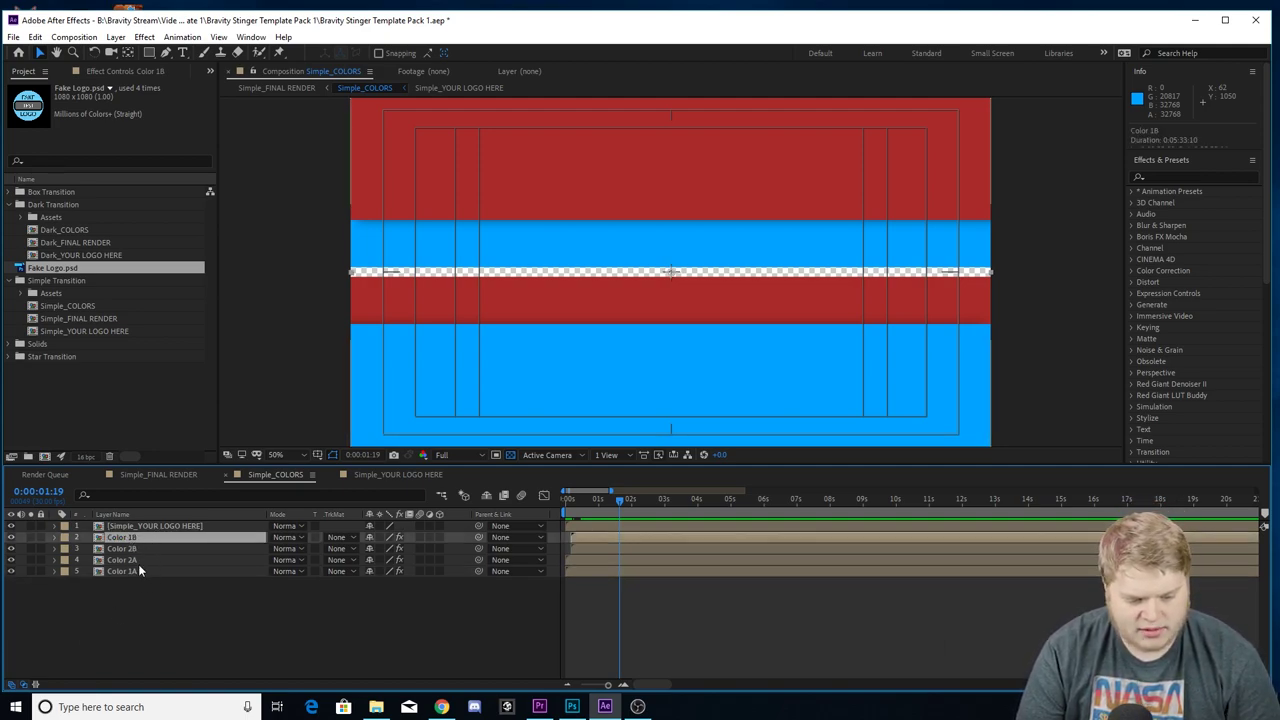
click(137, 560)
click(136, 549)
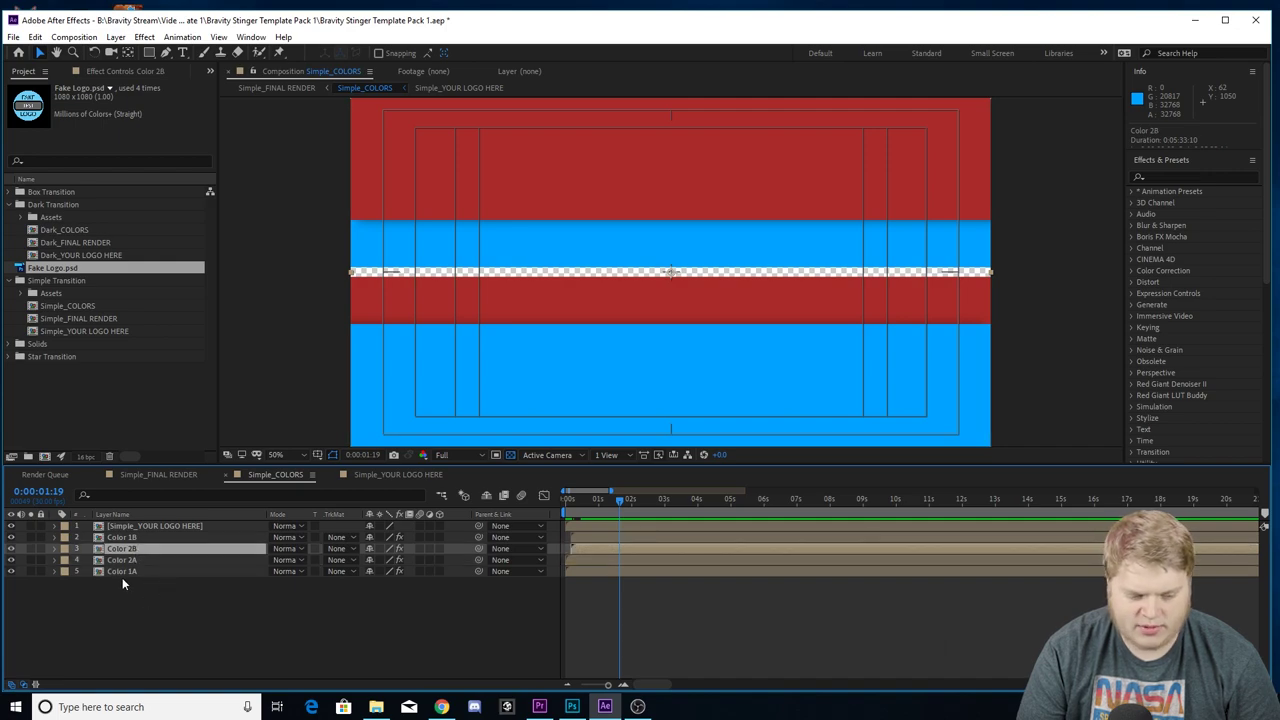
click(124, 572)
click(112, 73)
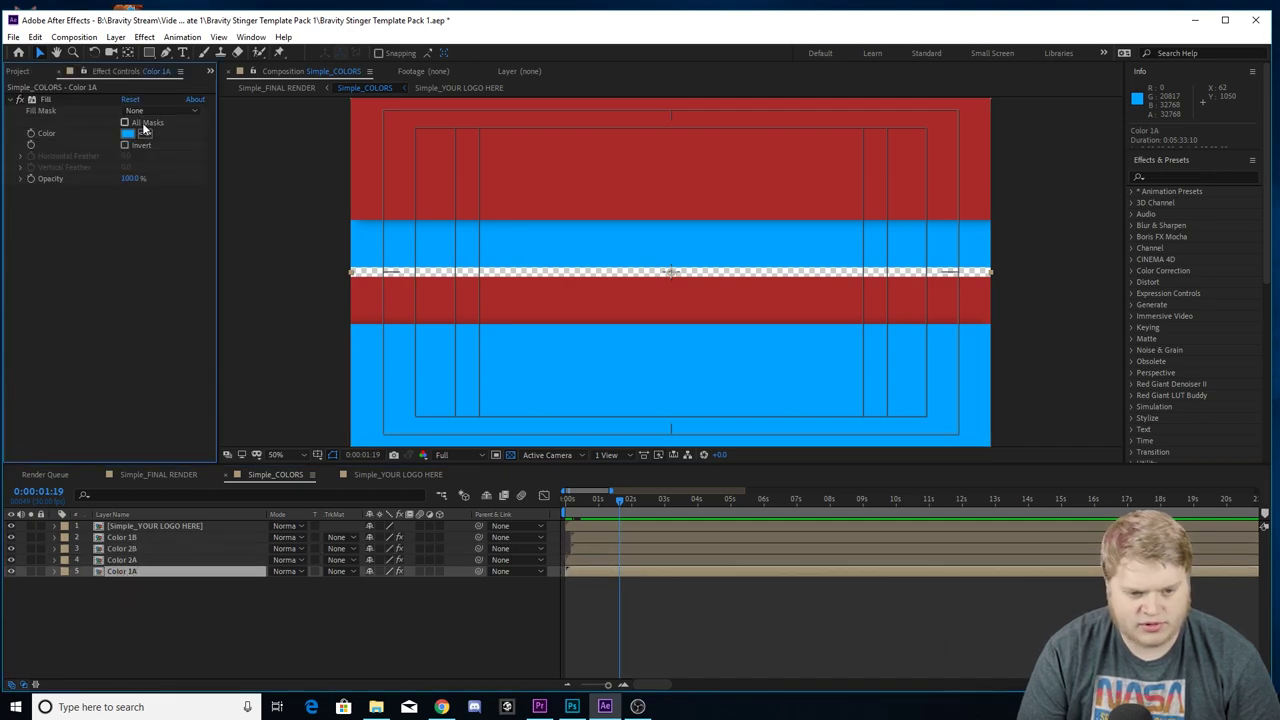
click(124, 560)
click(135, 549)
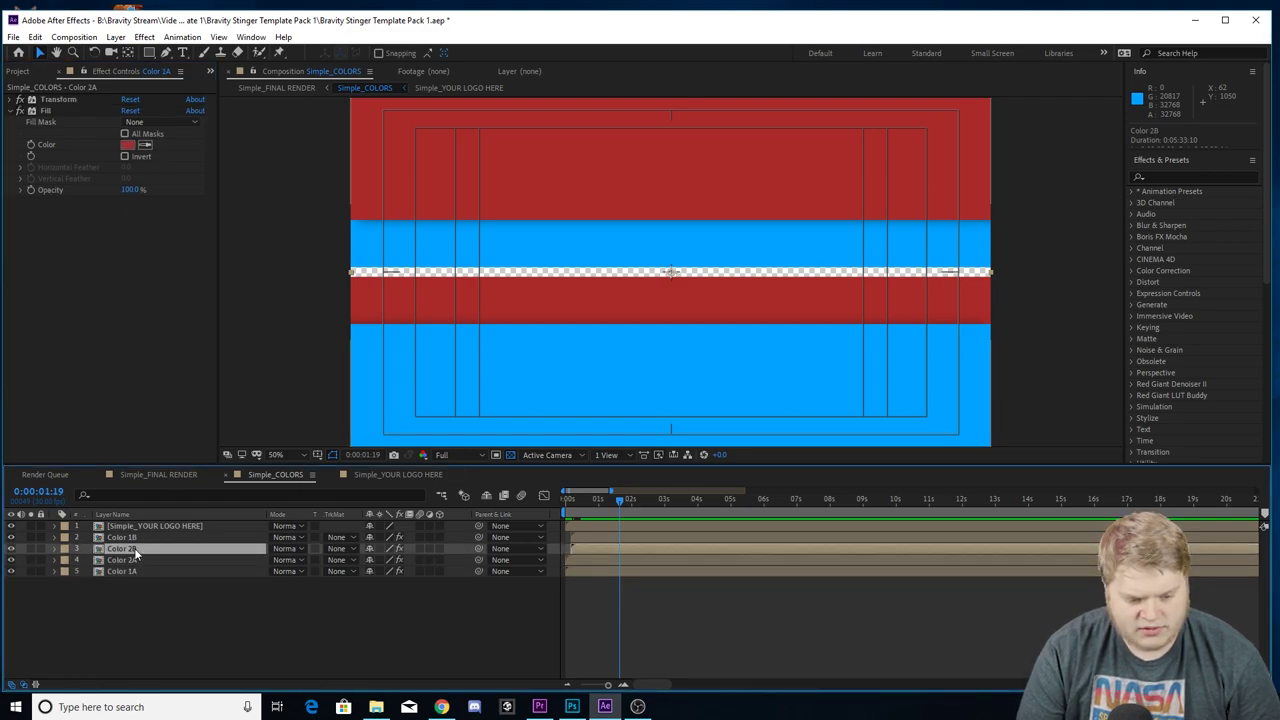
click(136, 538)
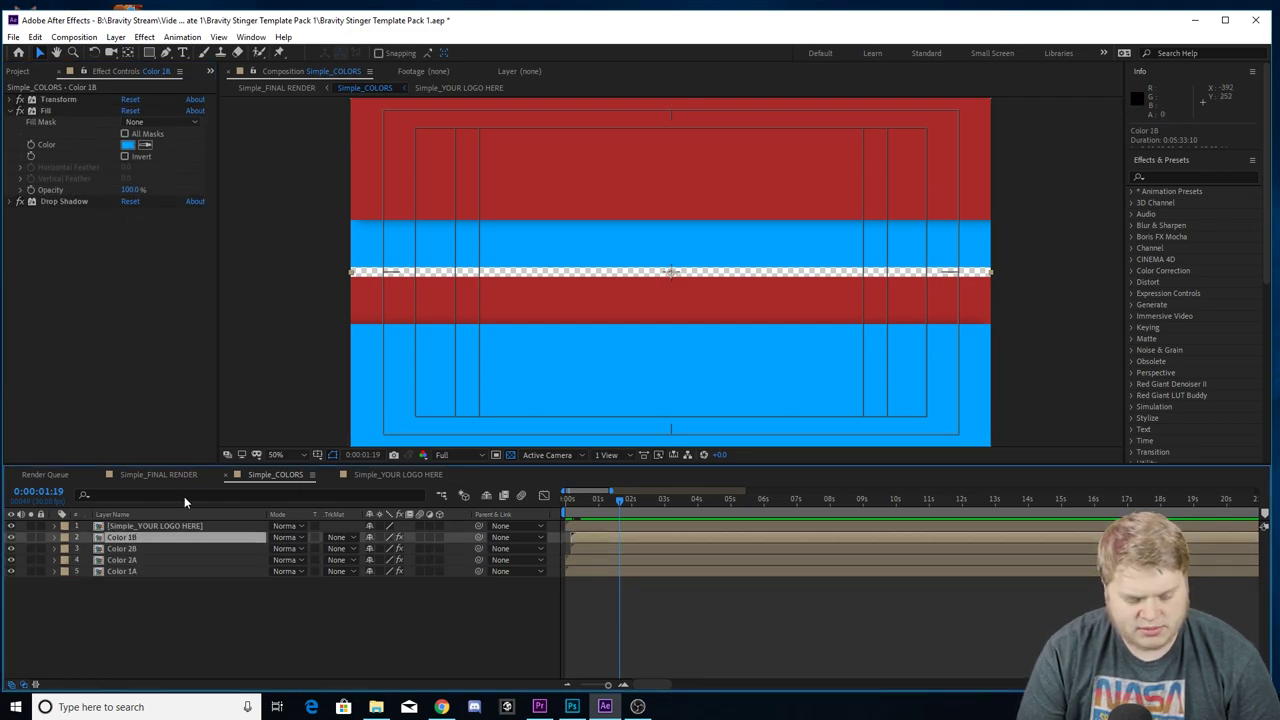
Change the Fill effect colour of the Color 1A layer to yellow.
click(127, 572)
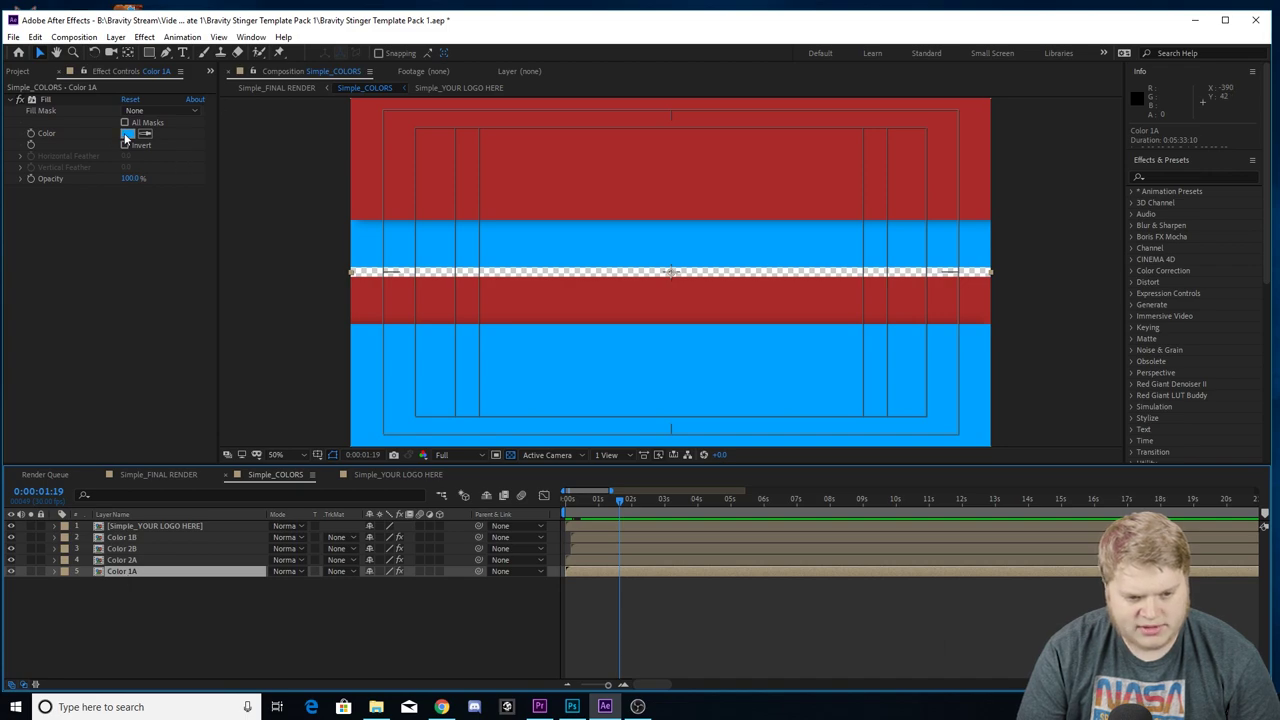
click(126, 135)
click(201, 178)
click(309, 35)
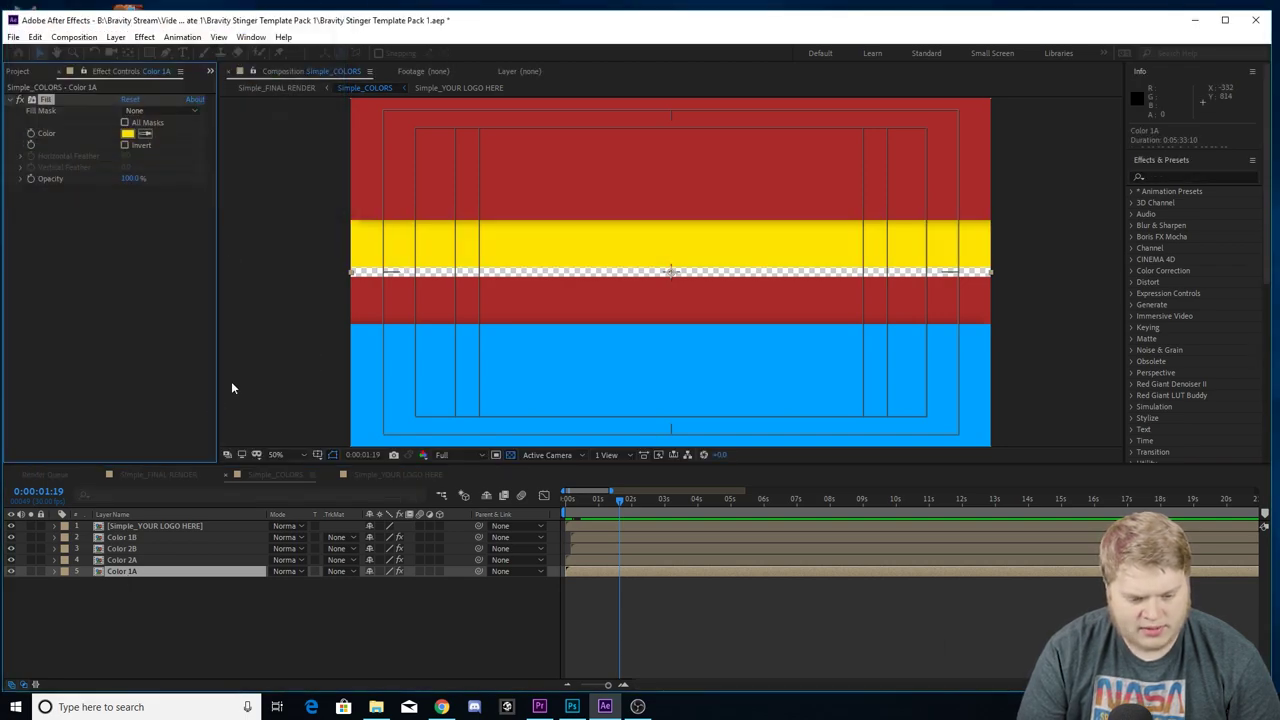
Match the Color 1B layer's Fill colour to Color 1A by sampling the yellow stripe in the composition.
click(137, 538)
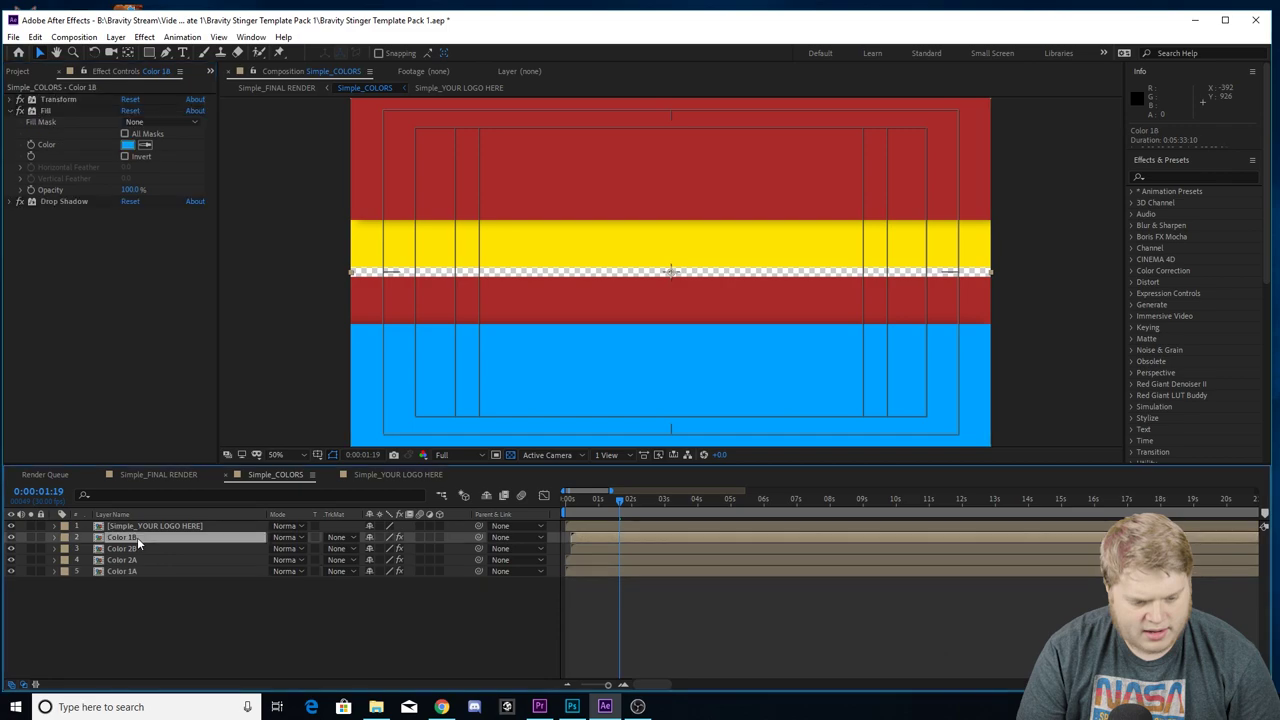
click(145, 145)
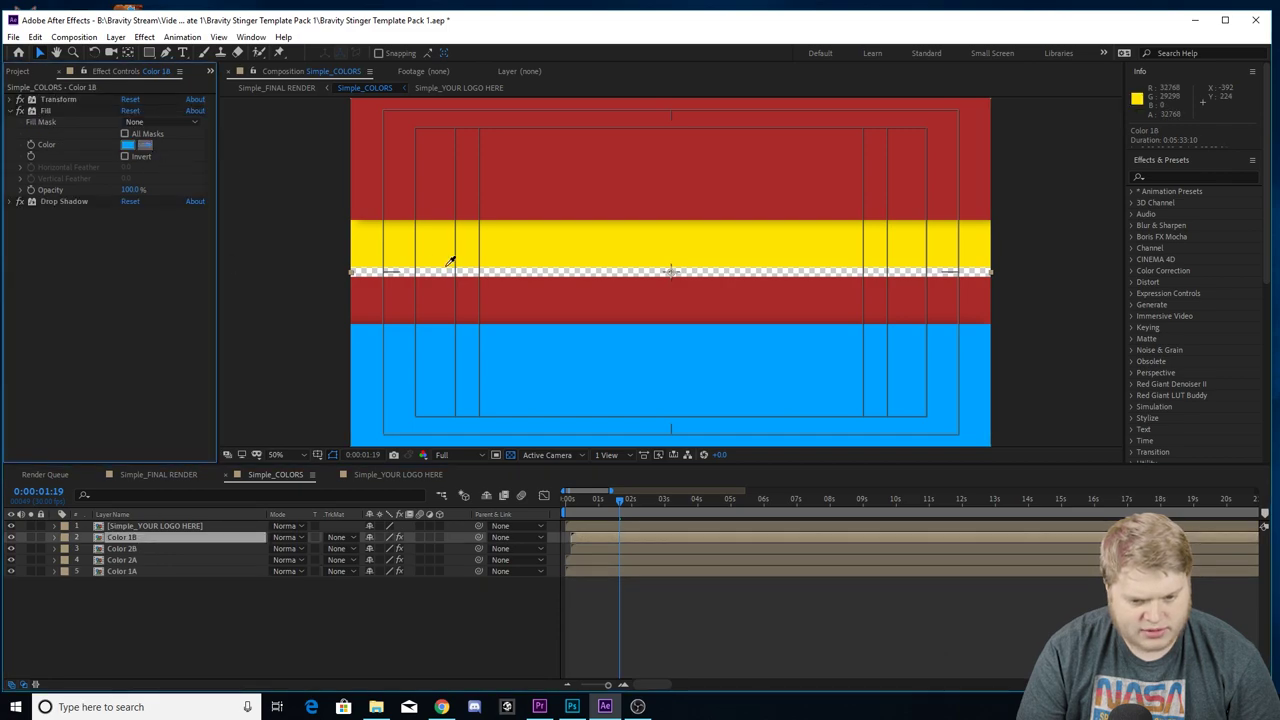
click(584, 250)
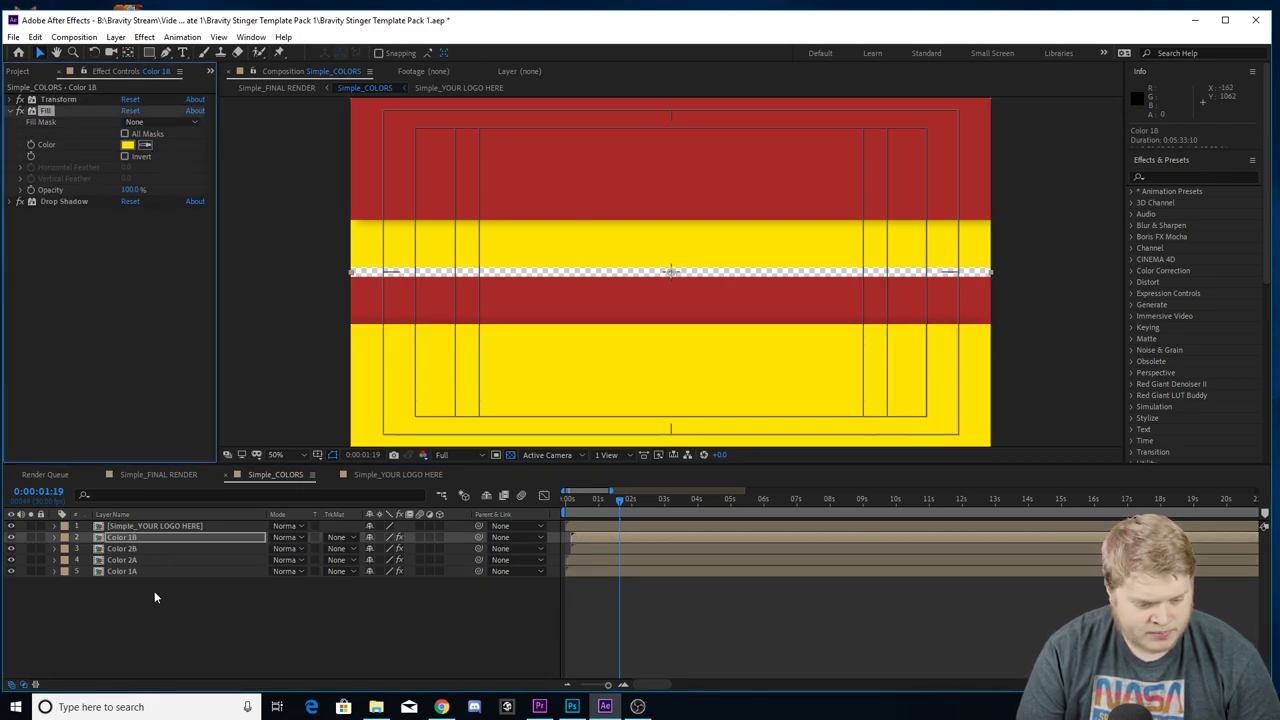
Change the Fill effect colour of the Color 2B layer to green.
click(122, 548)
click(127, 133)
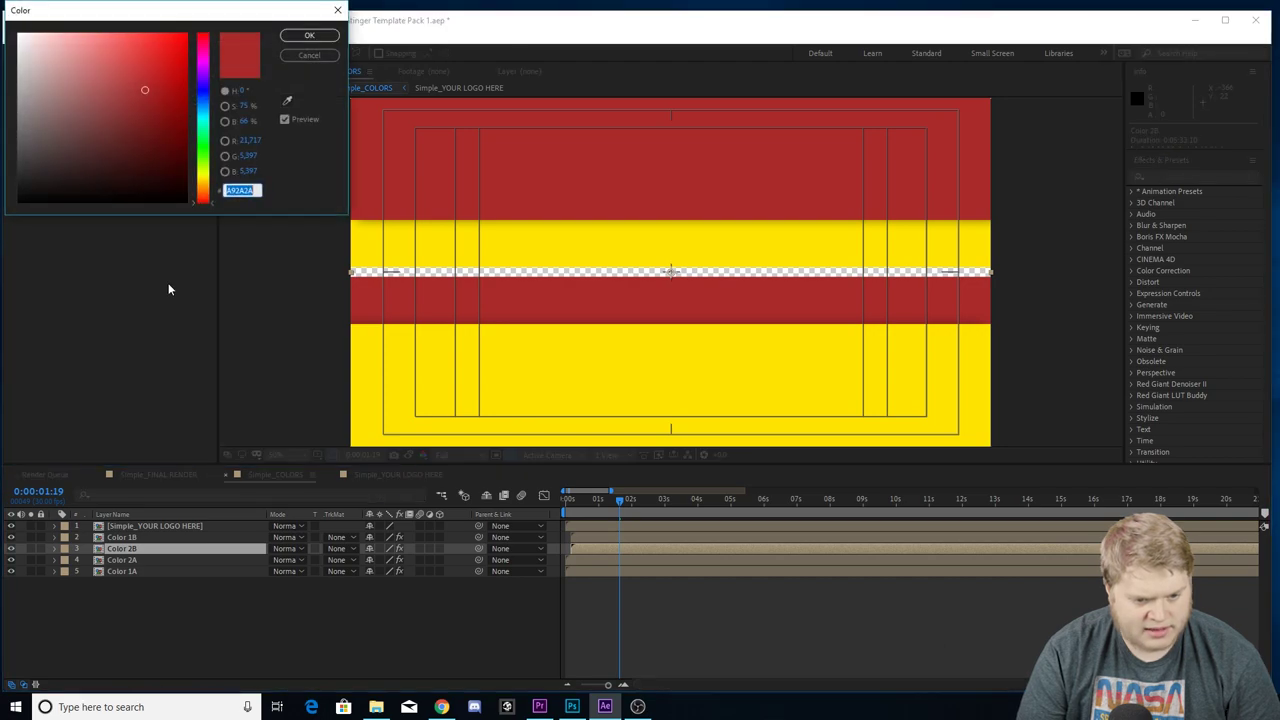
click(208, 152)
click(309, 34)
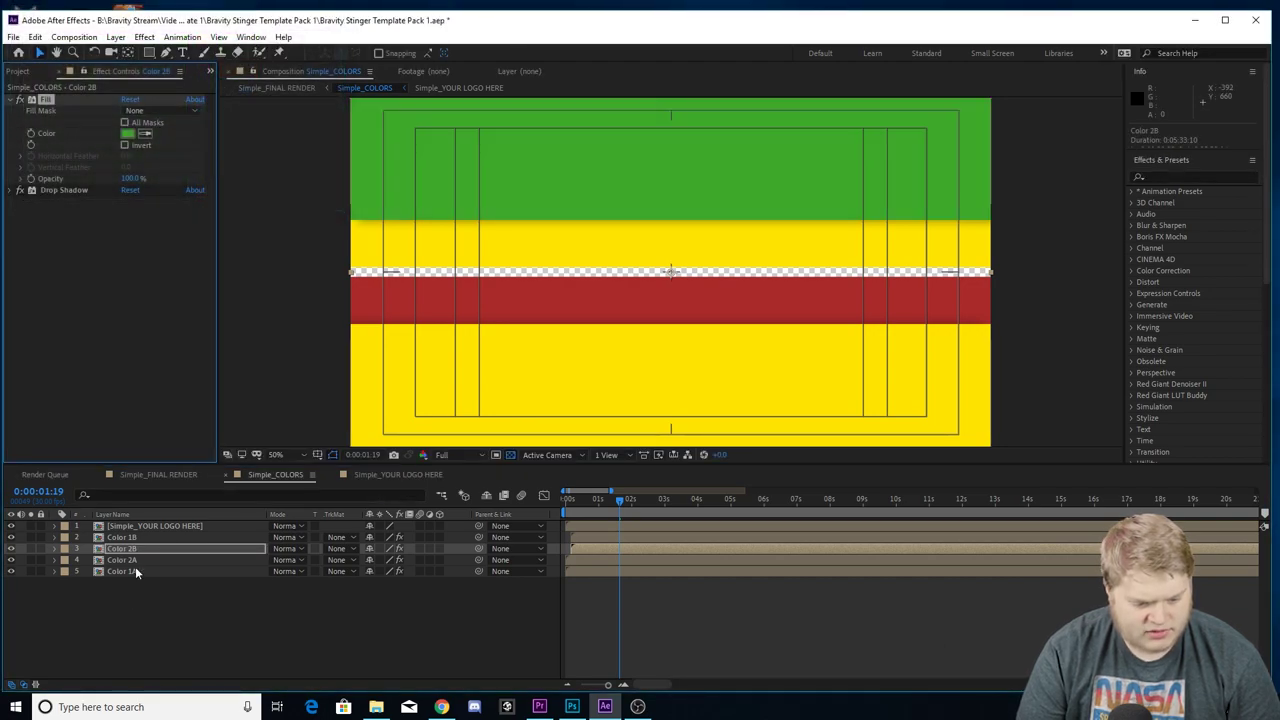
Match the Color 2A layer's Fill colour to Color 2B by sampling the green stripe in the composition.
click(135, 561)
click(146, 146)
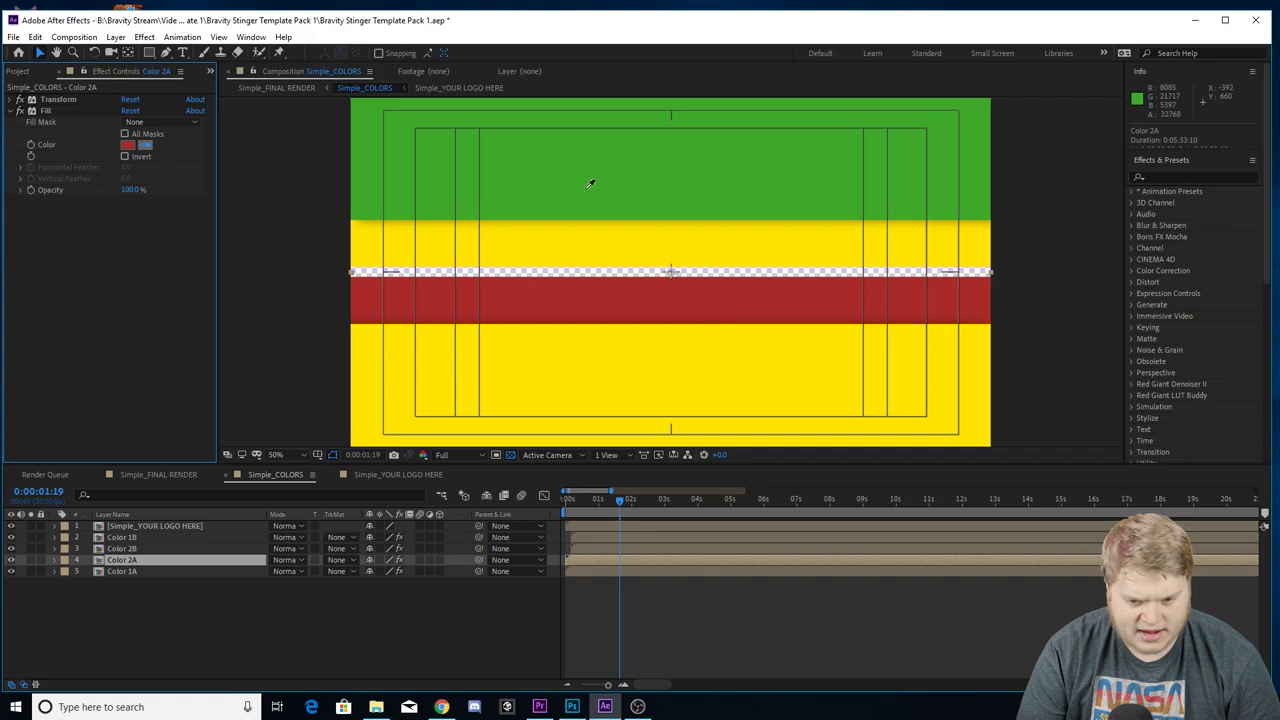
click(635, 195)
Preview the recoloured transition from the first frame in the Simple_FINAL RENDER composition.
mouse_move(618, 506)
mouse_down()
mouse_move(566, 506)
mouse_move(620, 512)
mouse_move(566, 506)
mouse_move(600, 510)
mouse_up()
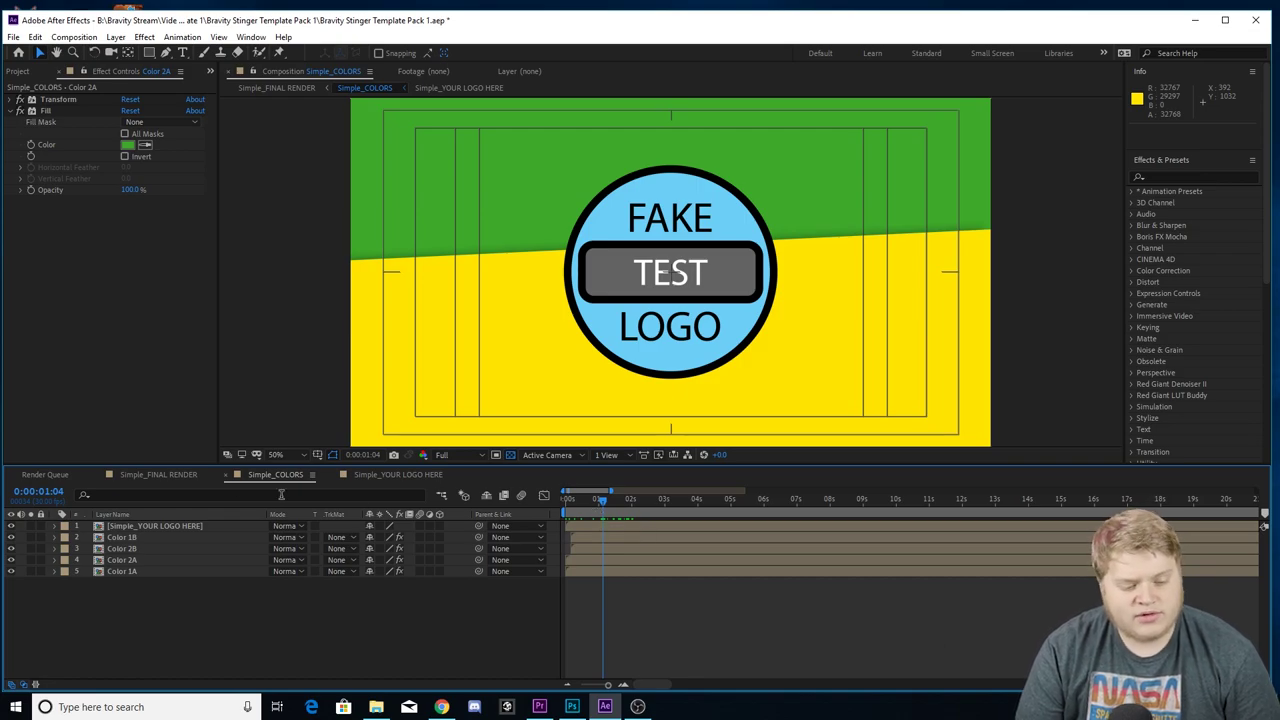
click(152, 474)
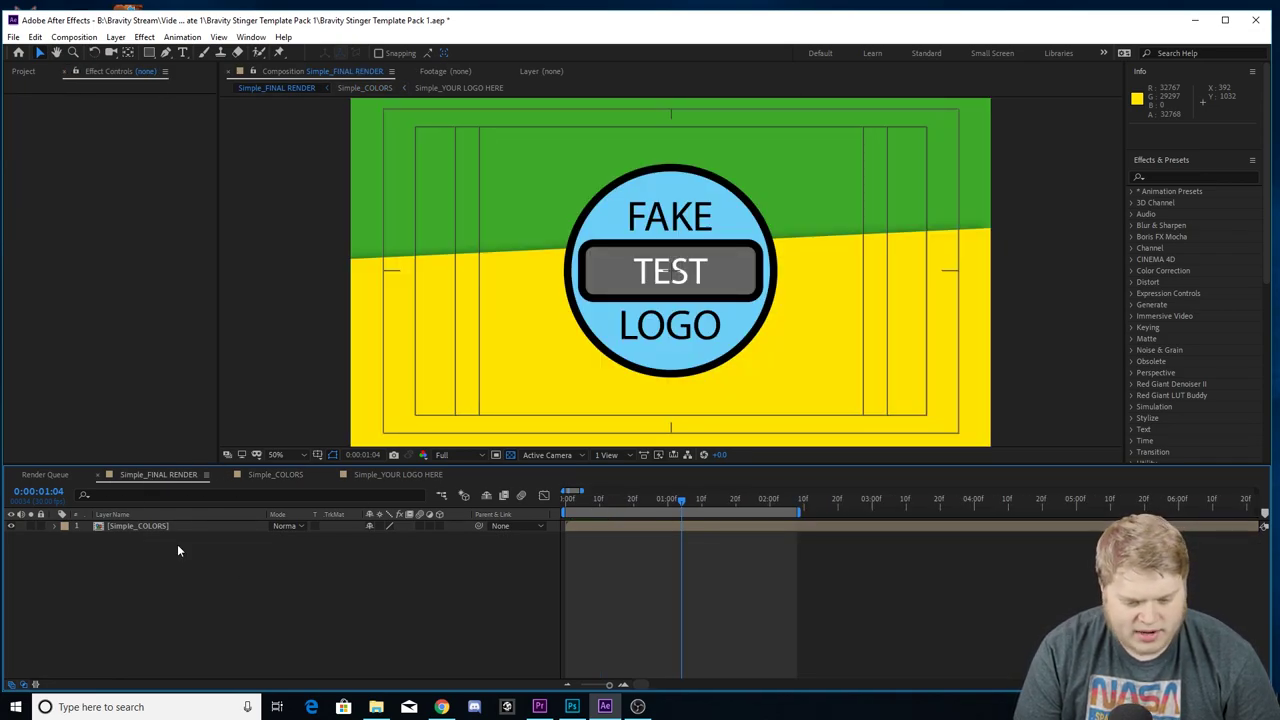
drag(664, 506, 490, 524)
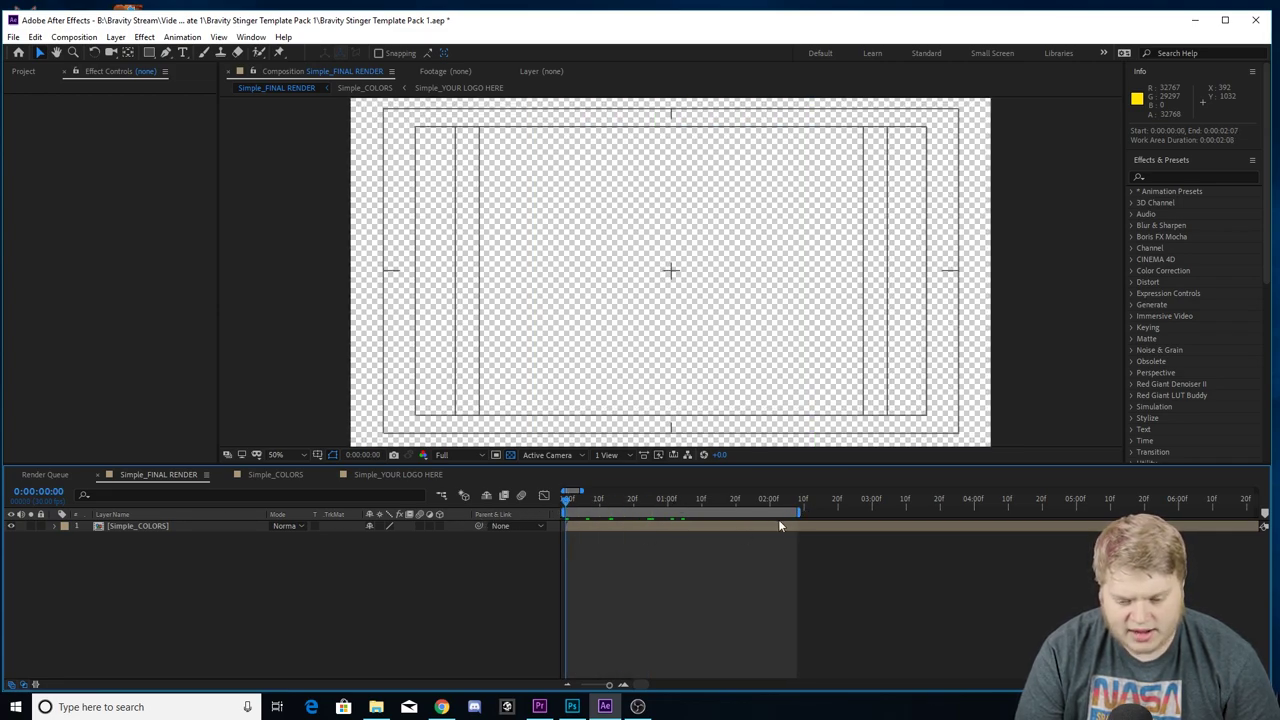
key(space)
key(space)
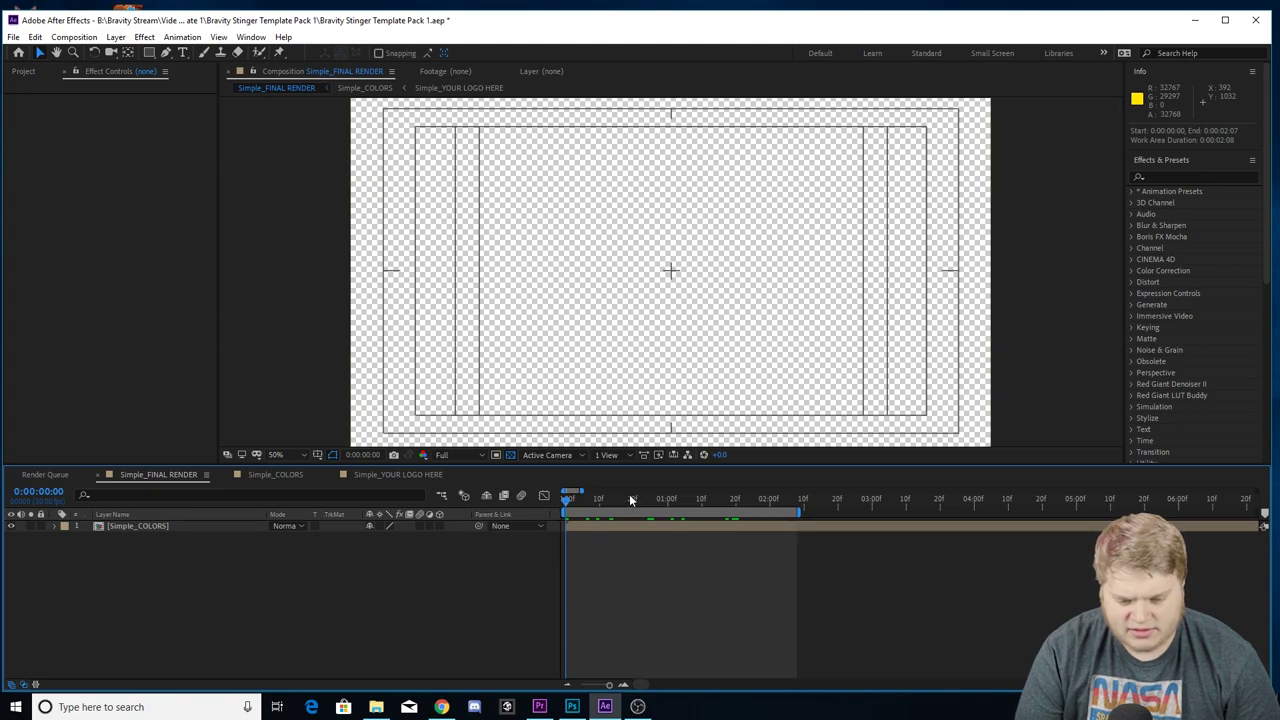
key(space)
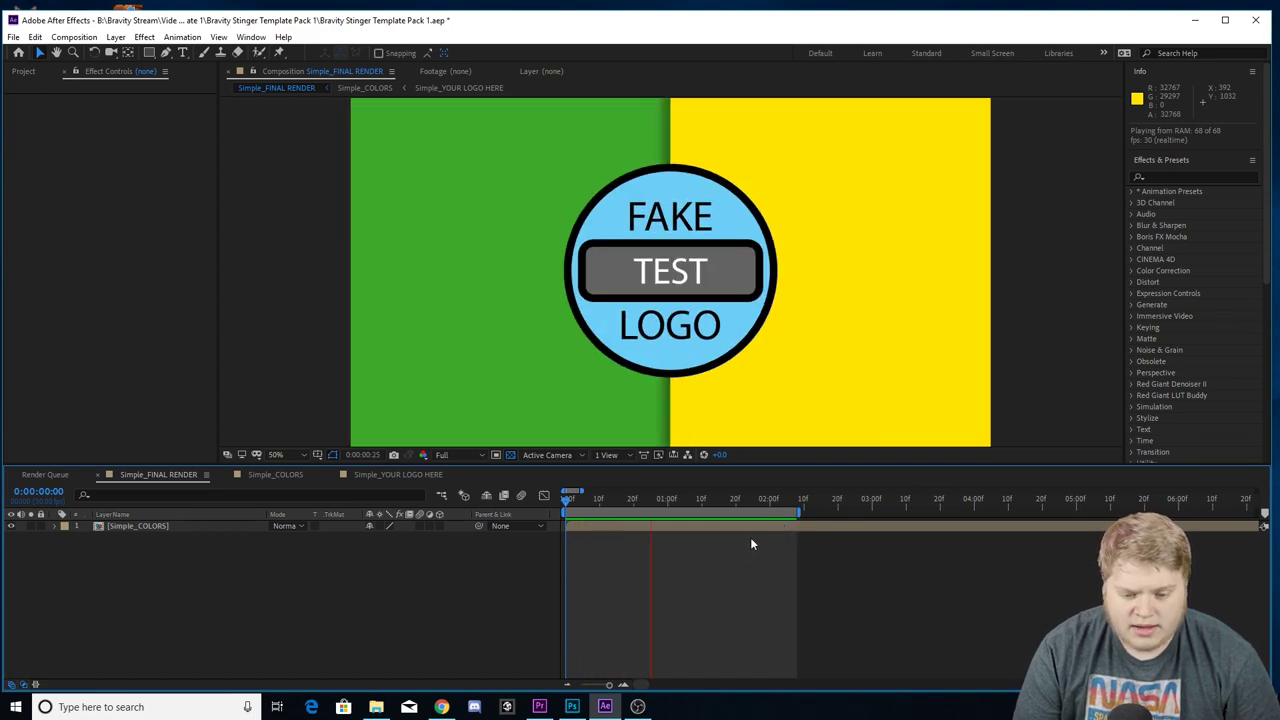
key(space)
Close the open Simple Transition compositions and collapse the Simple Transition and Dark Transition folders in the project.
click(23, 71)
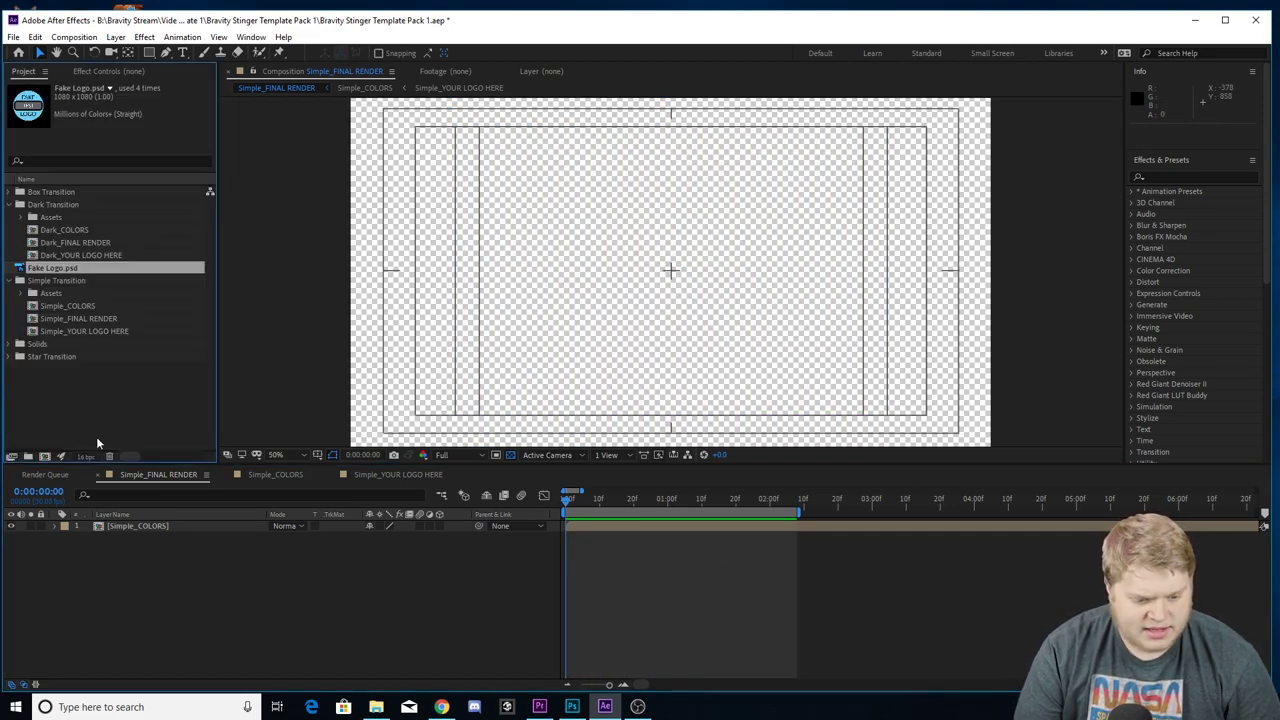
click(100, 475)
click(100, 475)
click(98, 476)
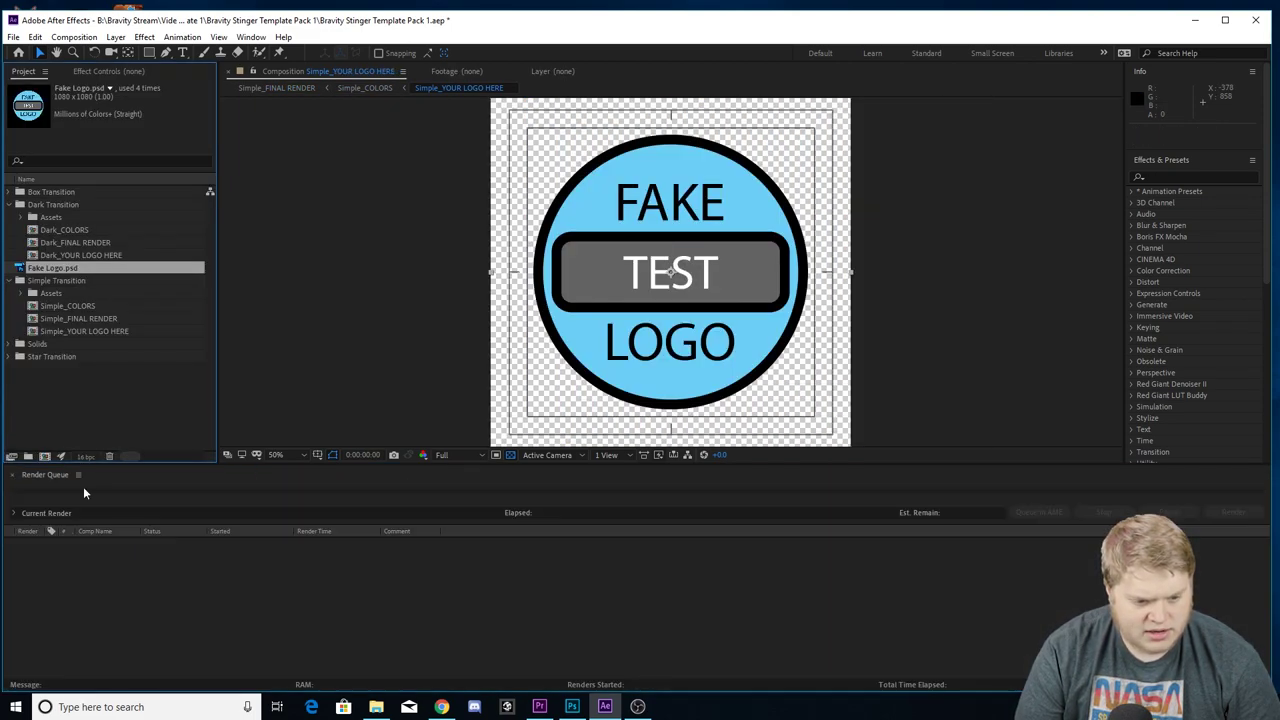
click(13, 281)
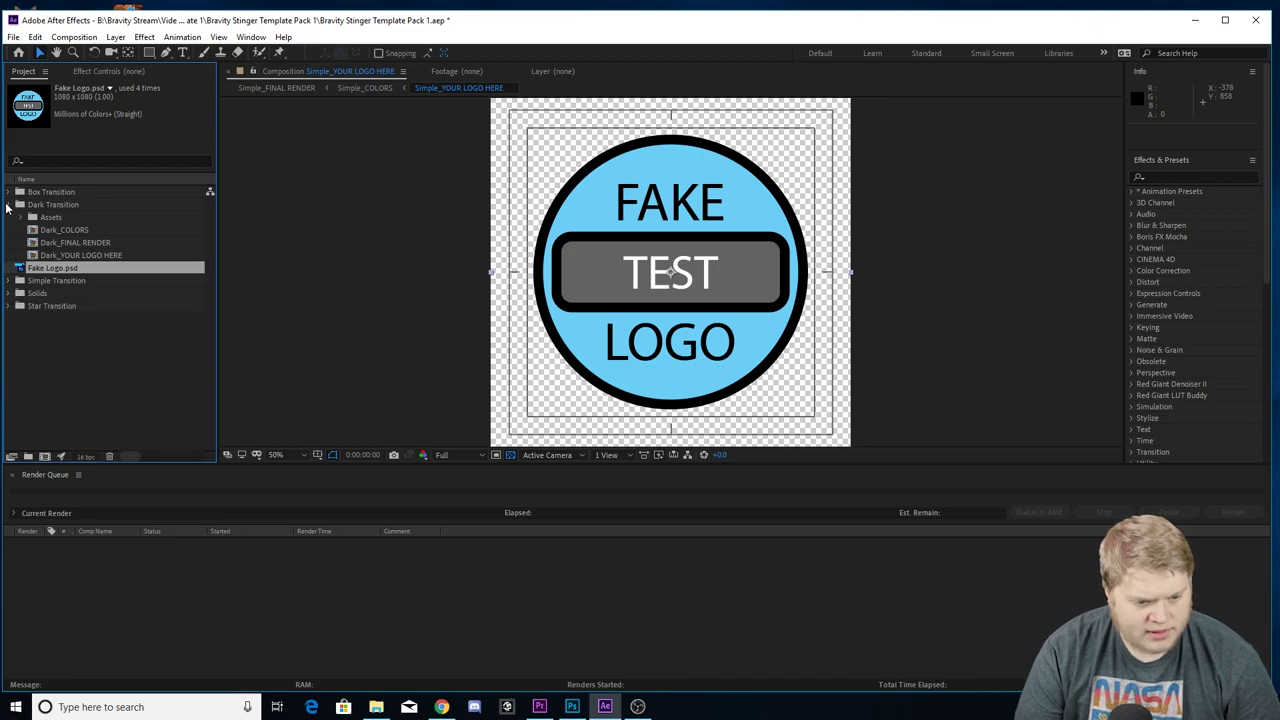
click(8, 204)
Expand the Box Transition folder and open its Box_FINAL RENDER, Box_YOUR LOGO HERE and Box_COLORS compositions.
click(11, 192)
click(85, 242)
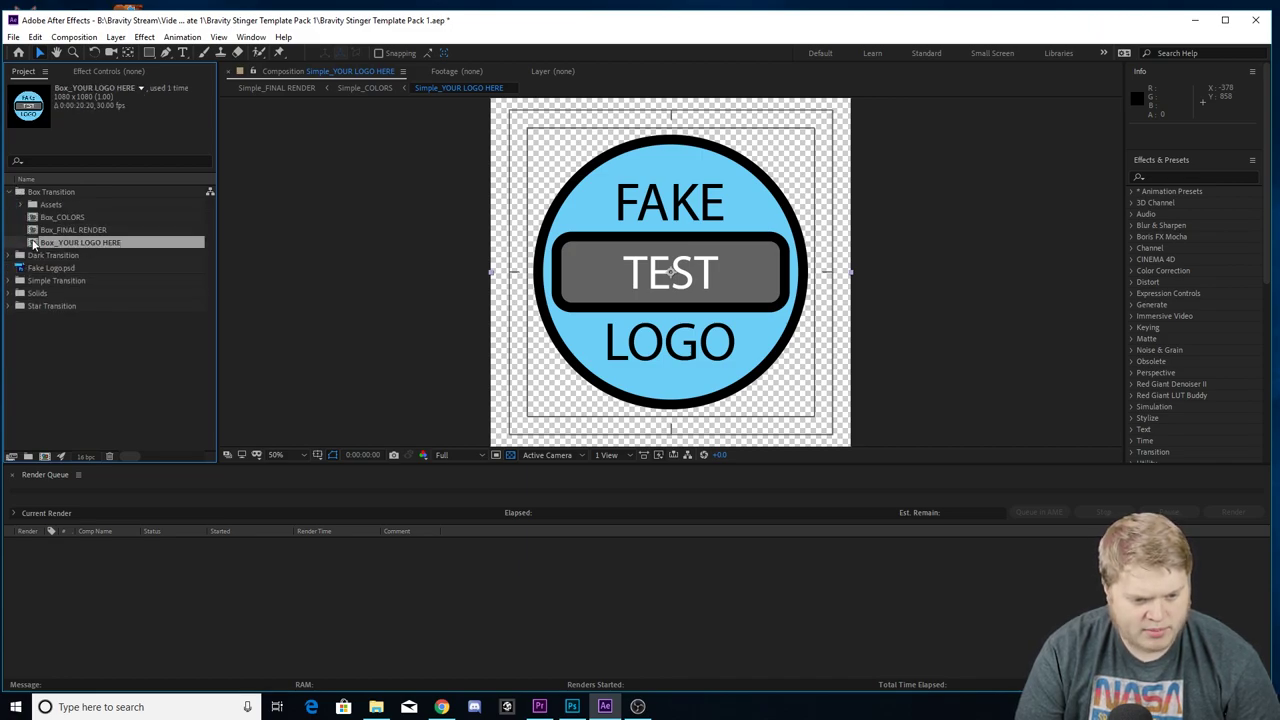
double_click(40, 230)
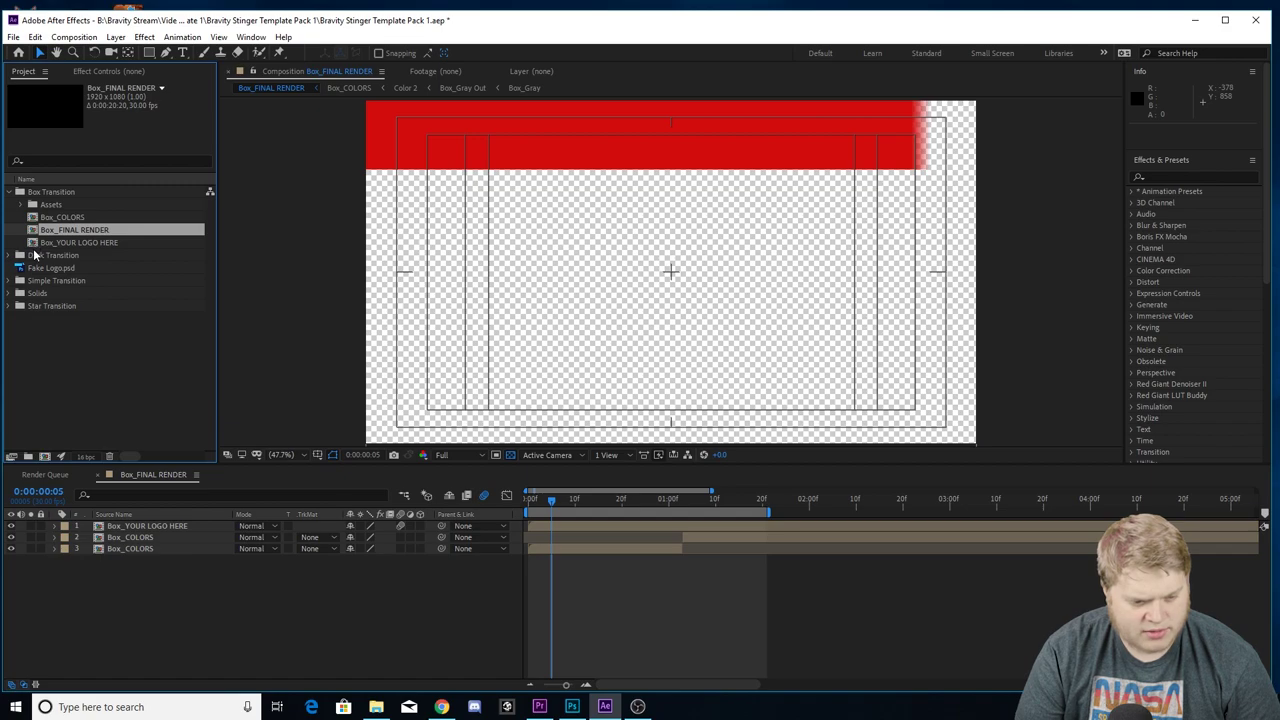
double_click(36, 243)
click(33, 218)
double_click(34, 218)
Preview the box transition in the Box_FINAL RENDER composition.
click(150, 474)
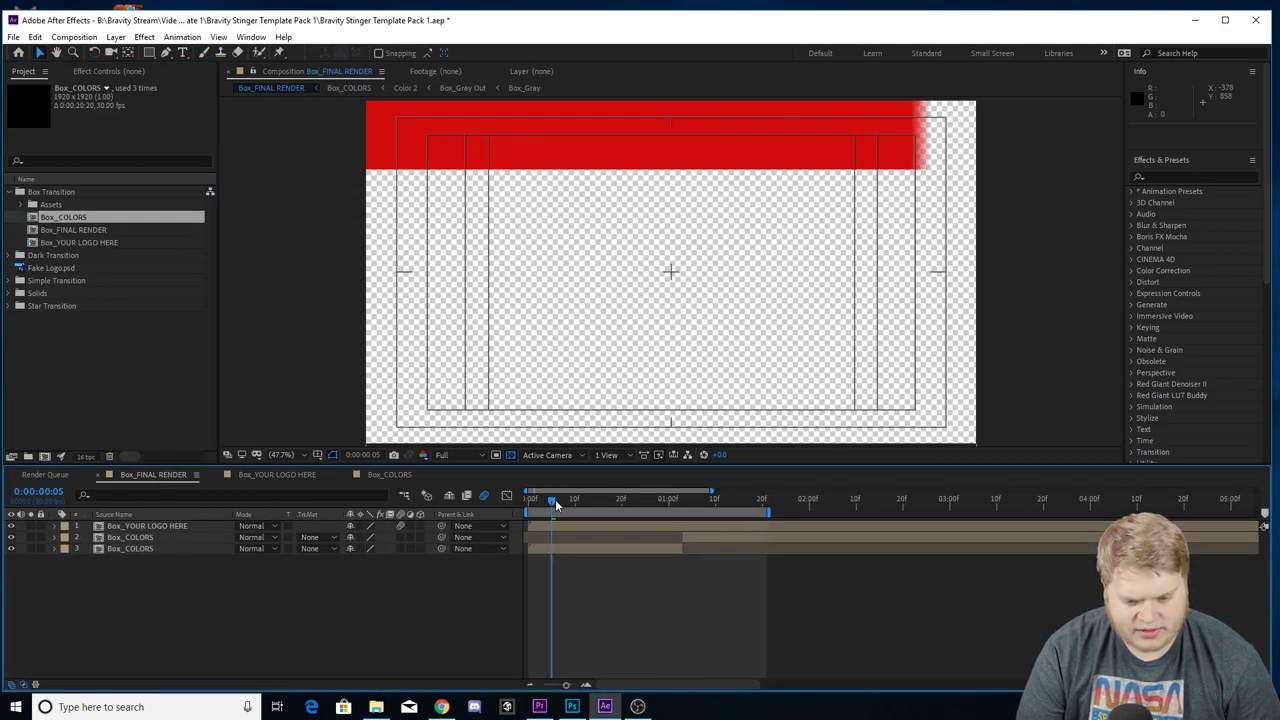
key(space)
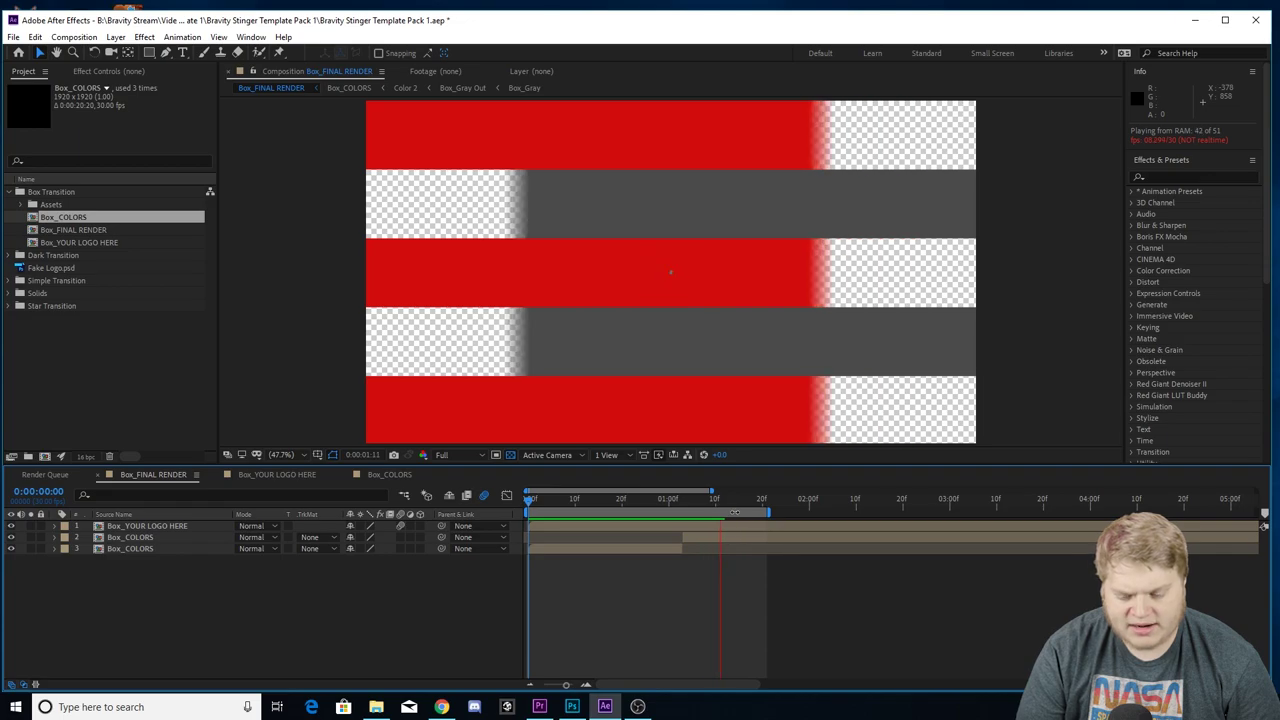
key(space)
drag(726, 504, 566, 503)
Inspect the logo layer in the Box_YOUR LOGO HERE composition, toggling its visibility off and on.
click(277, 475)
scroll(697, 285, down, 2)
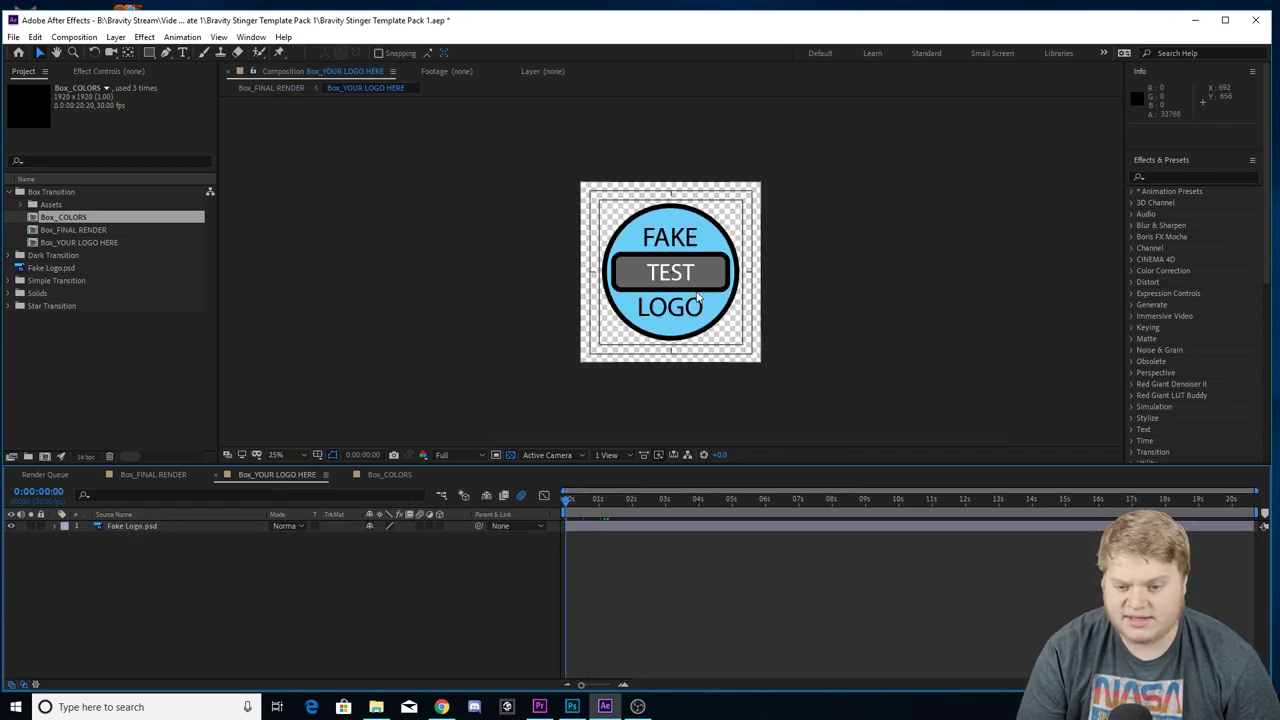
click(670, 284)
click(11, 526)
click(11, 526)
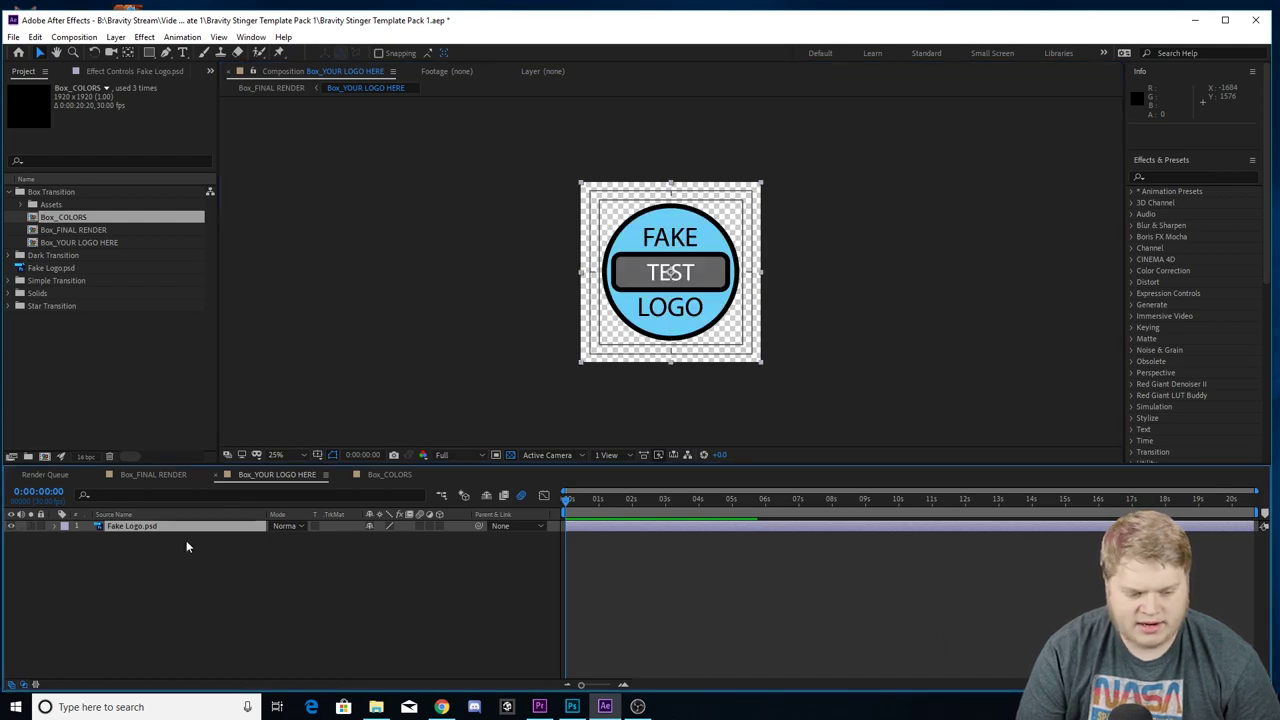
click(564, 438)
scroll(654, 303, up, 2)
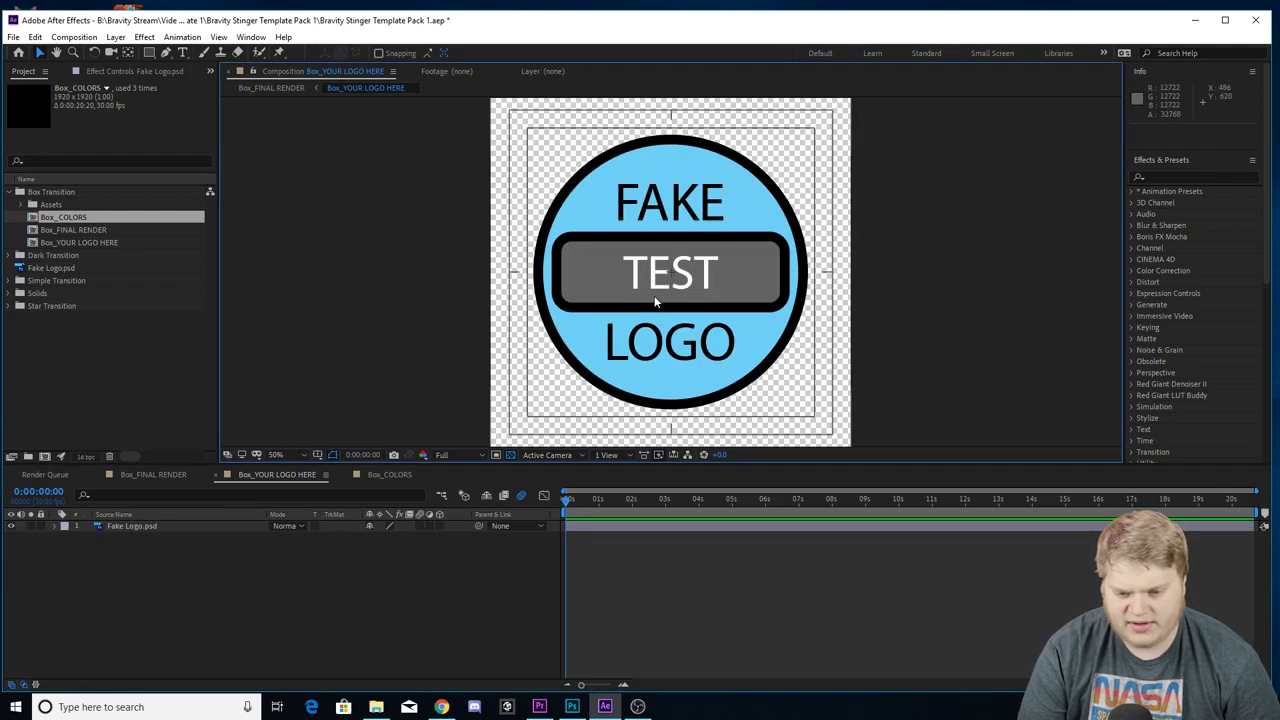
click(245, 617)
Change the Fill effect colour of the Color 1 layer in Box_COLORS to green.
click(392, 475)
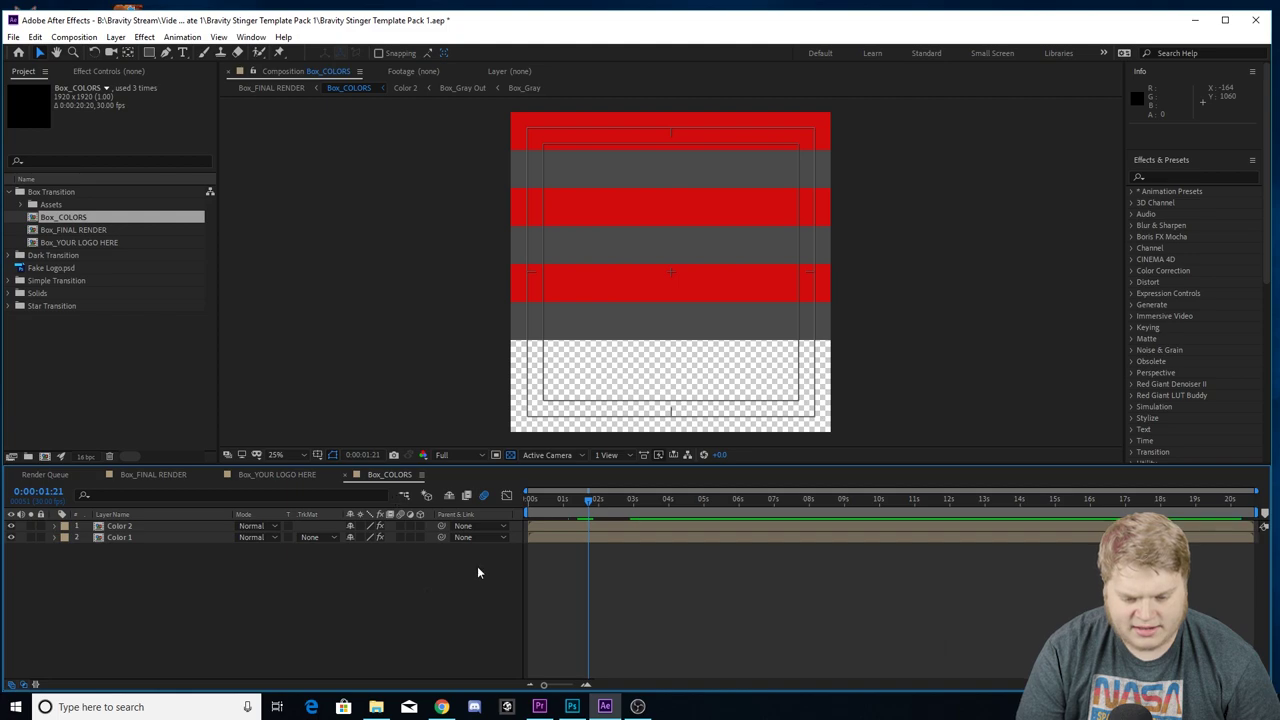
click(158, 540)
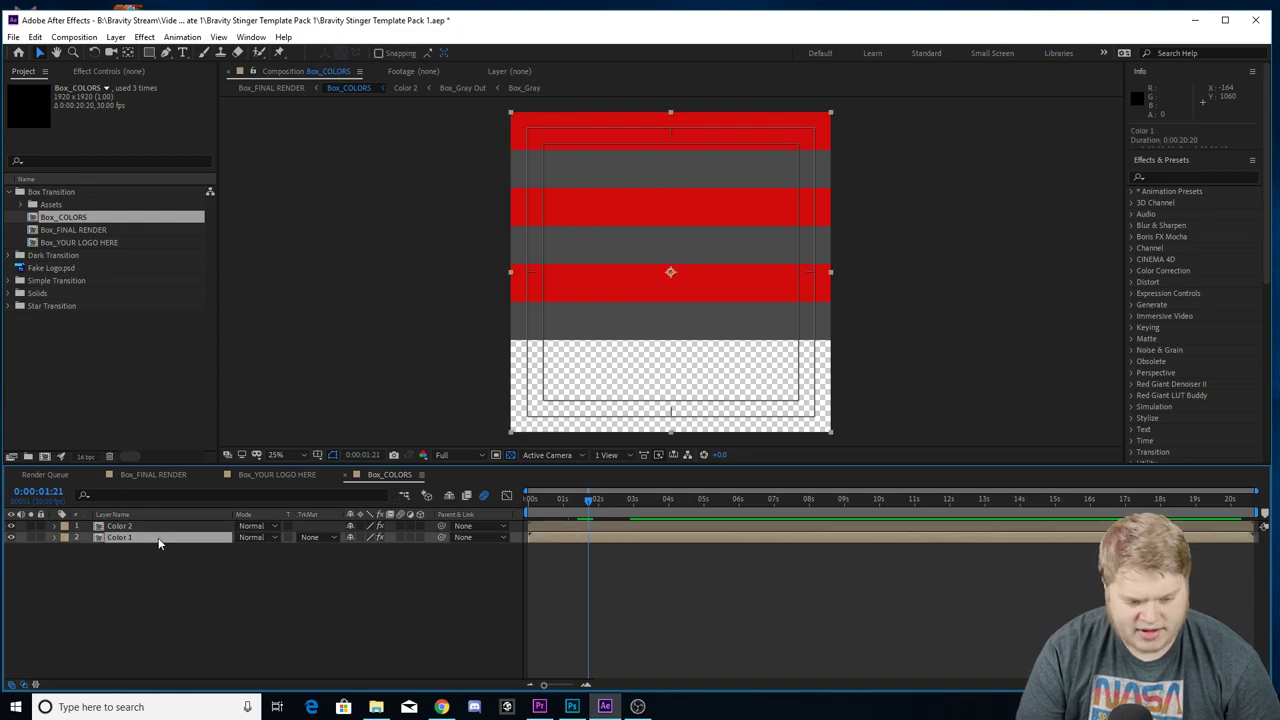
click(107, 70)
click(128, 136)
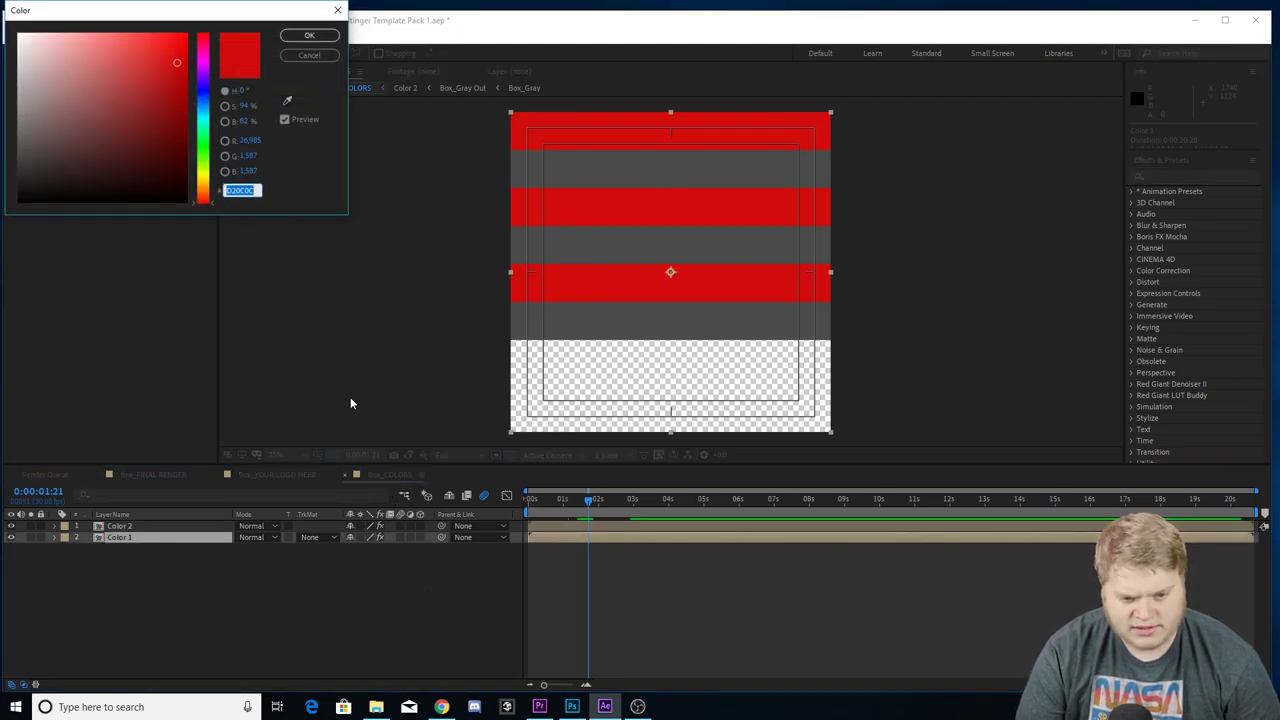
click(202, 155)
click(308, 40)
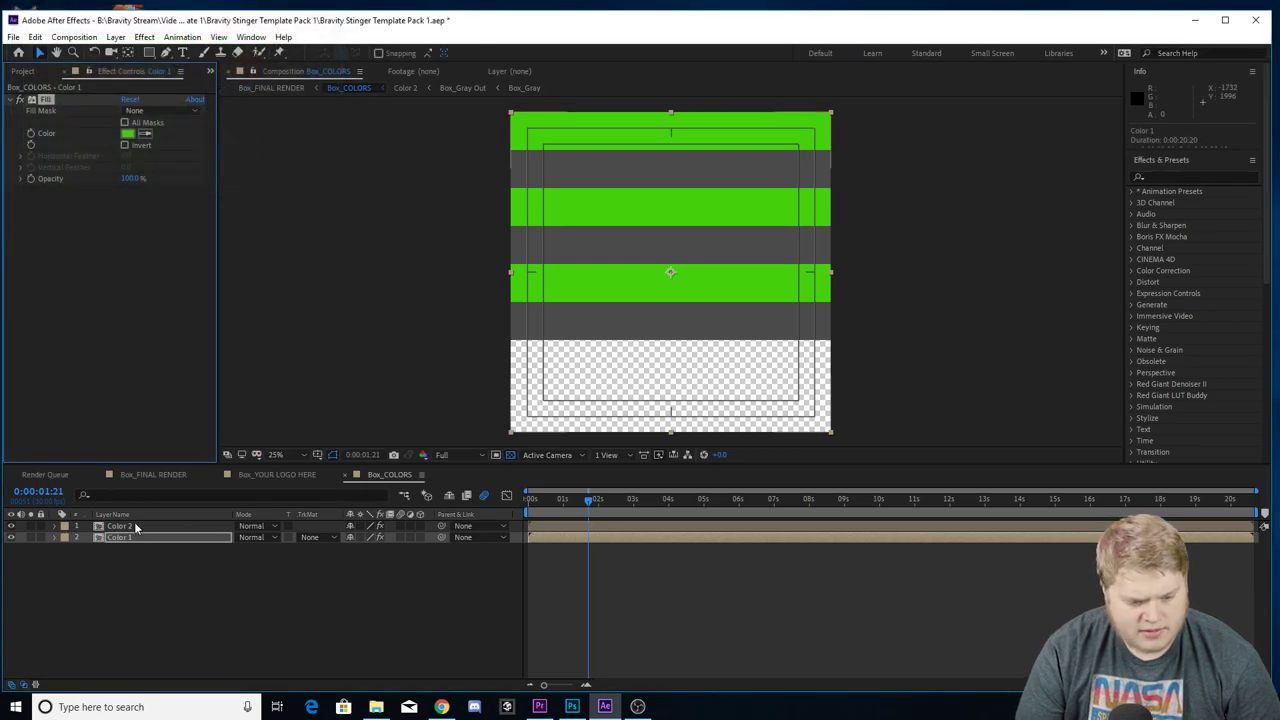
Change the Fill effect colour of the Color 2 layer in Box_COLORS to cyan, 00F6FF.
click(134, 526)
click(127, 135)
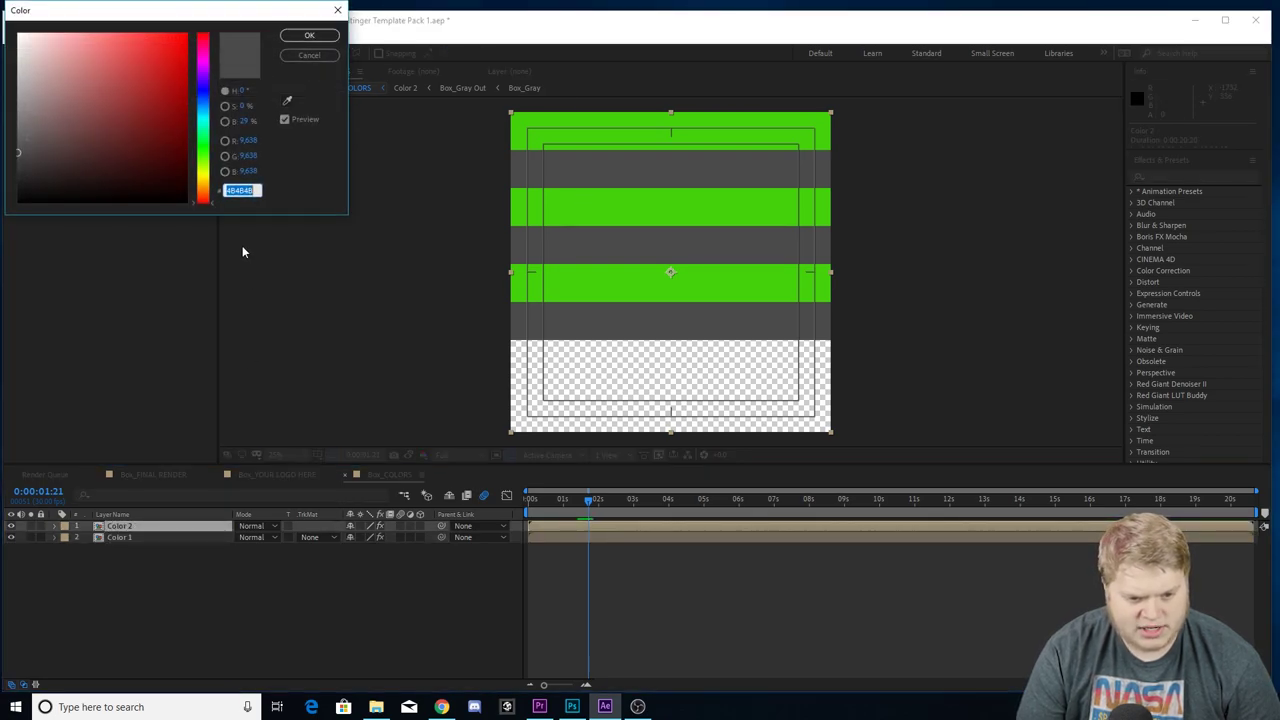
click(202, 117)
drag(156, 83, 240, 3)
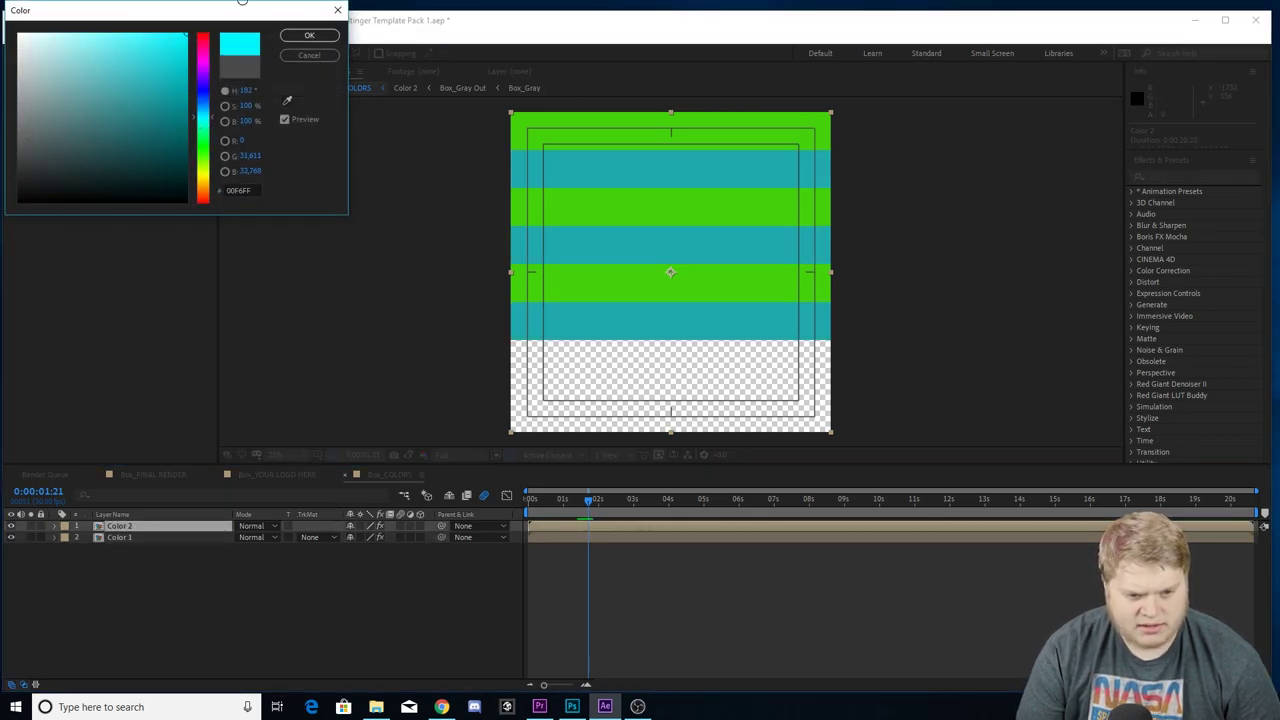
click(310, 40)
click(343, 582)
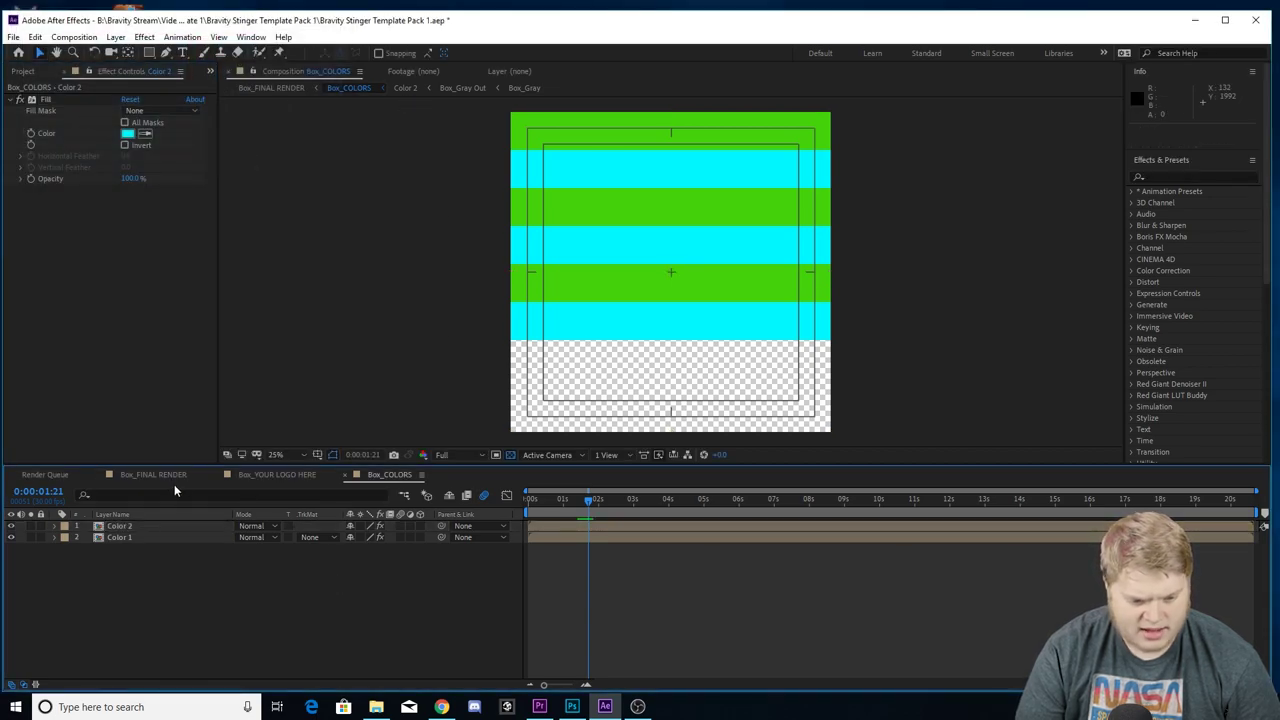
Preview the green and cyan stripes in the Box_FINAL RENDER composition.
click(176, 477)
key(space)
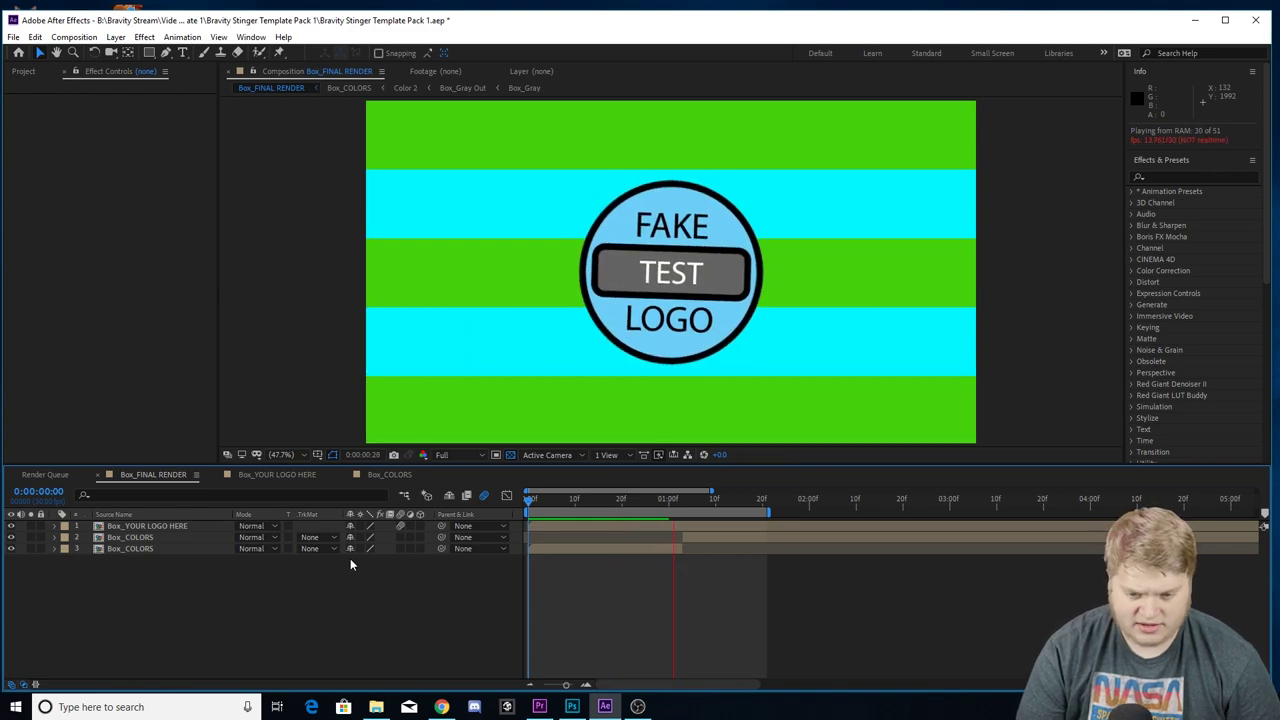
key(space)
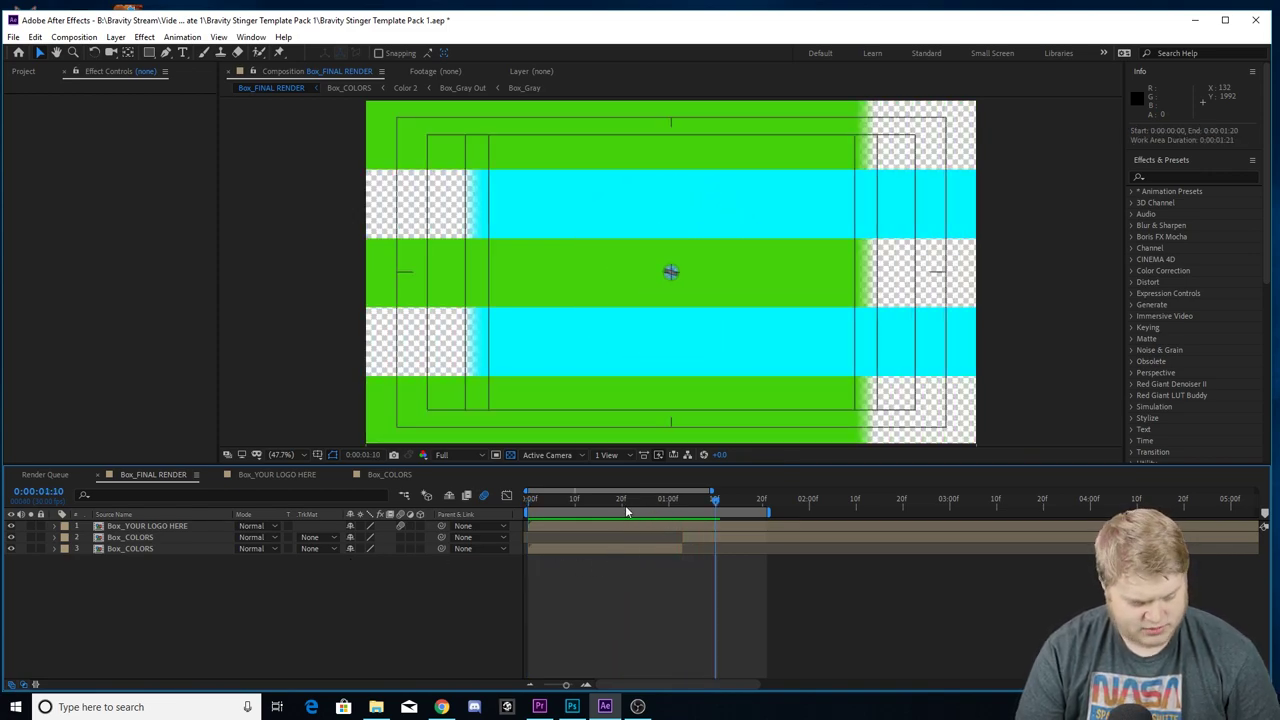
Undo the Fill colour changes on the Color 2 and Color 1 layers and check a mid-transition frame.
key(ctrl+z)
key(Home)
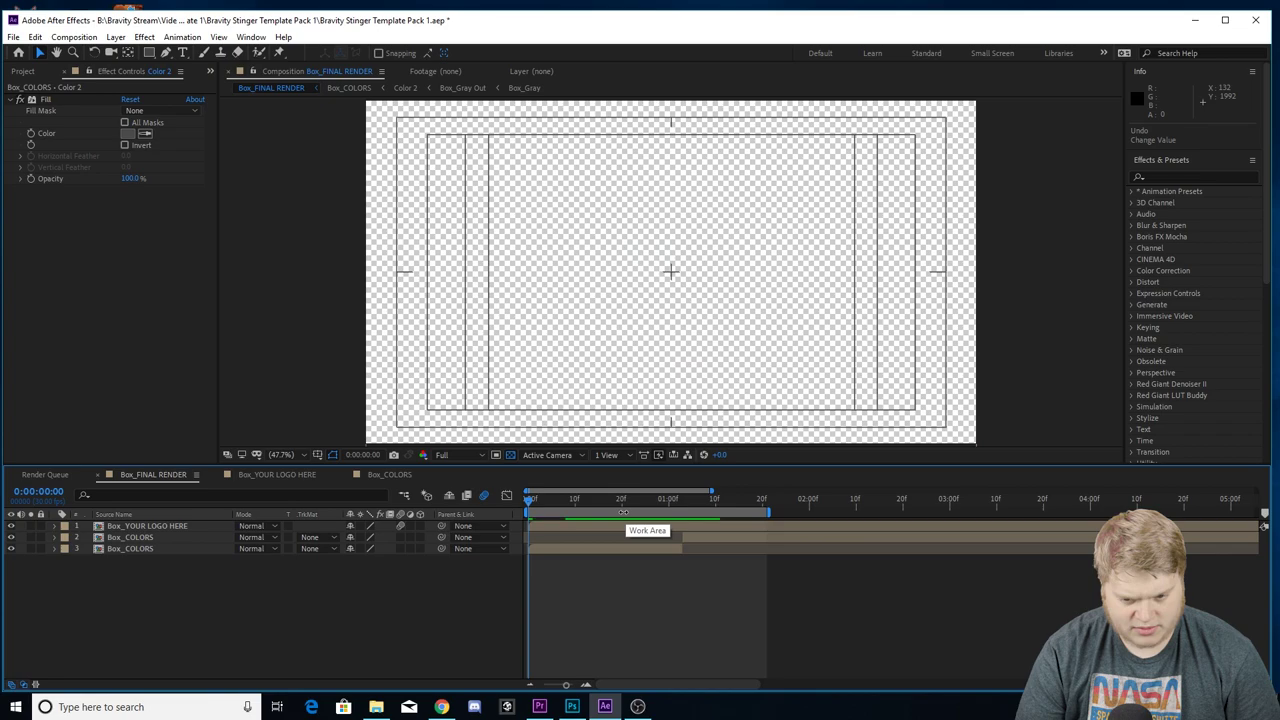
click(627, 500)
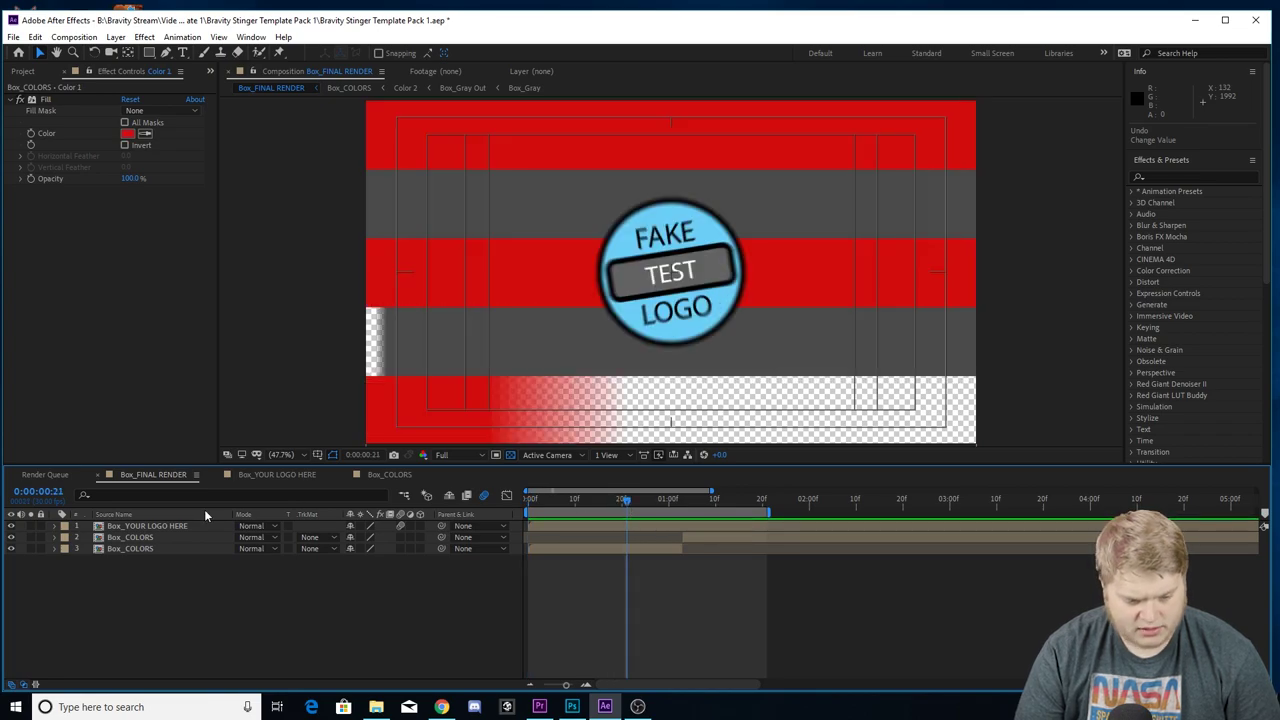
Review the box template's logo, colour and final render compositions, scrubbing through the final render.
click(38, 72)
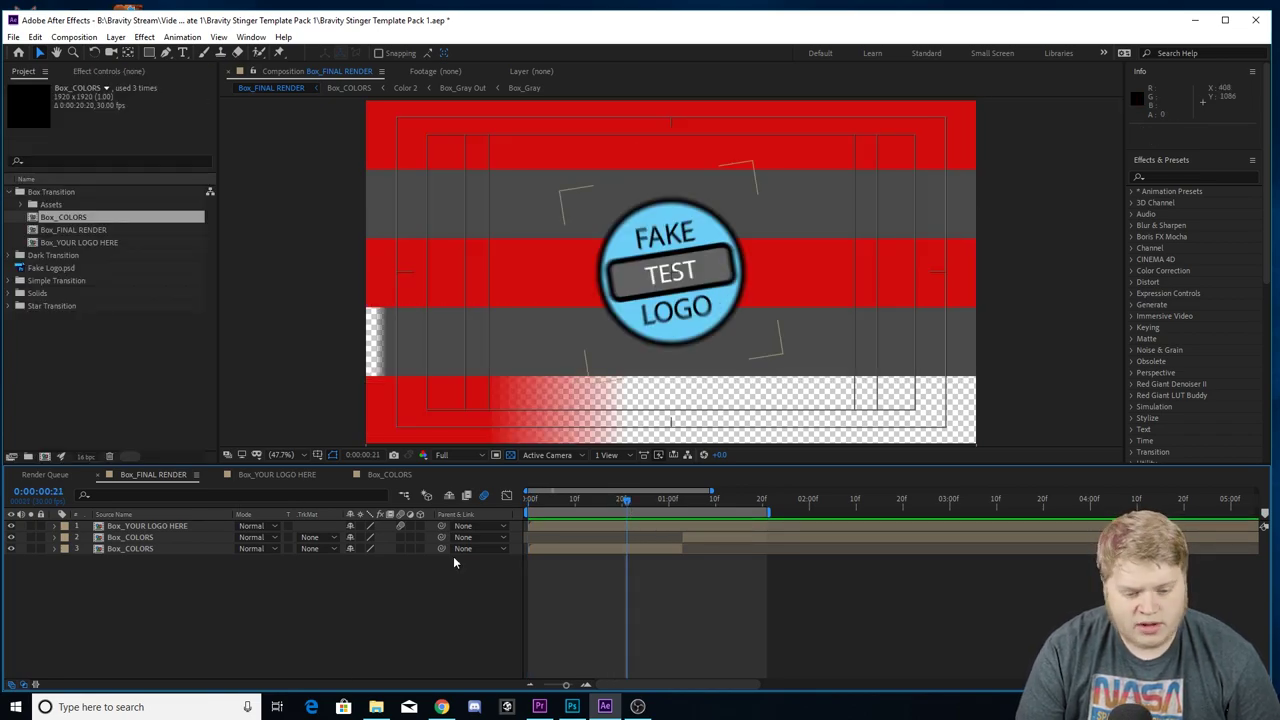
click(268, 475)
click(384, 474)
click(330, 475)
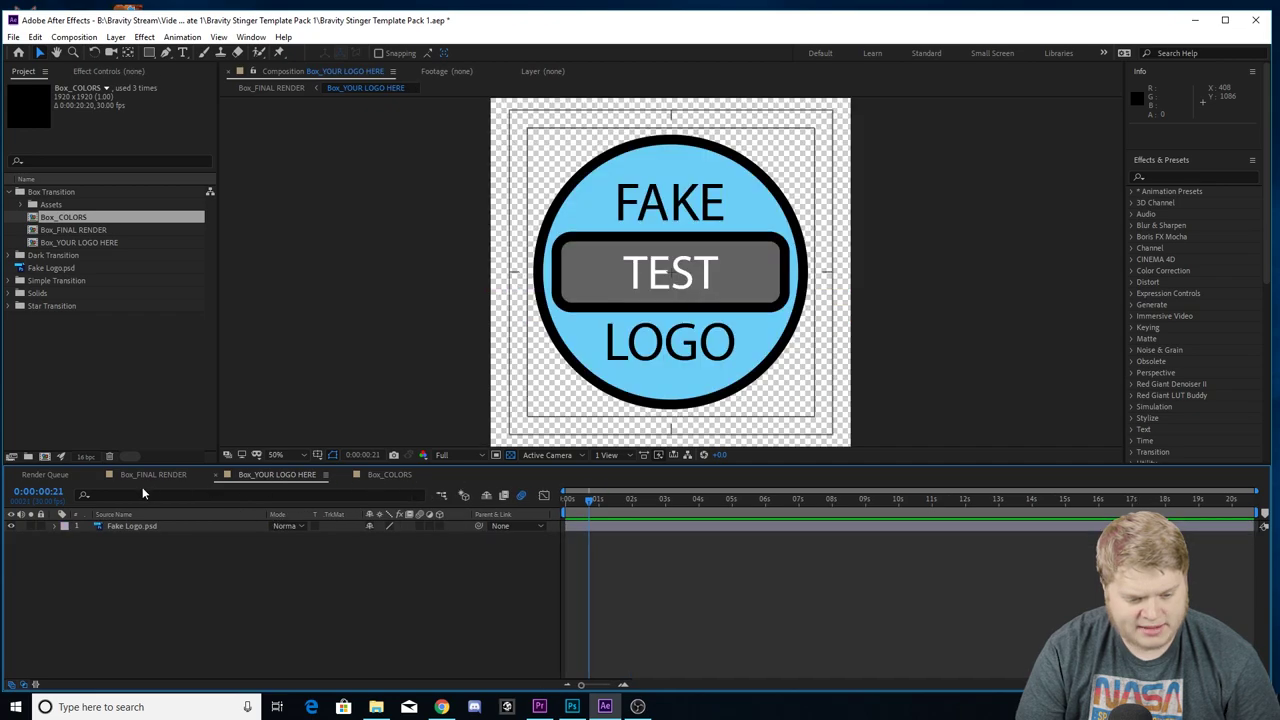
click(148, 476)
drag(647, 502, 537, 521)
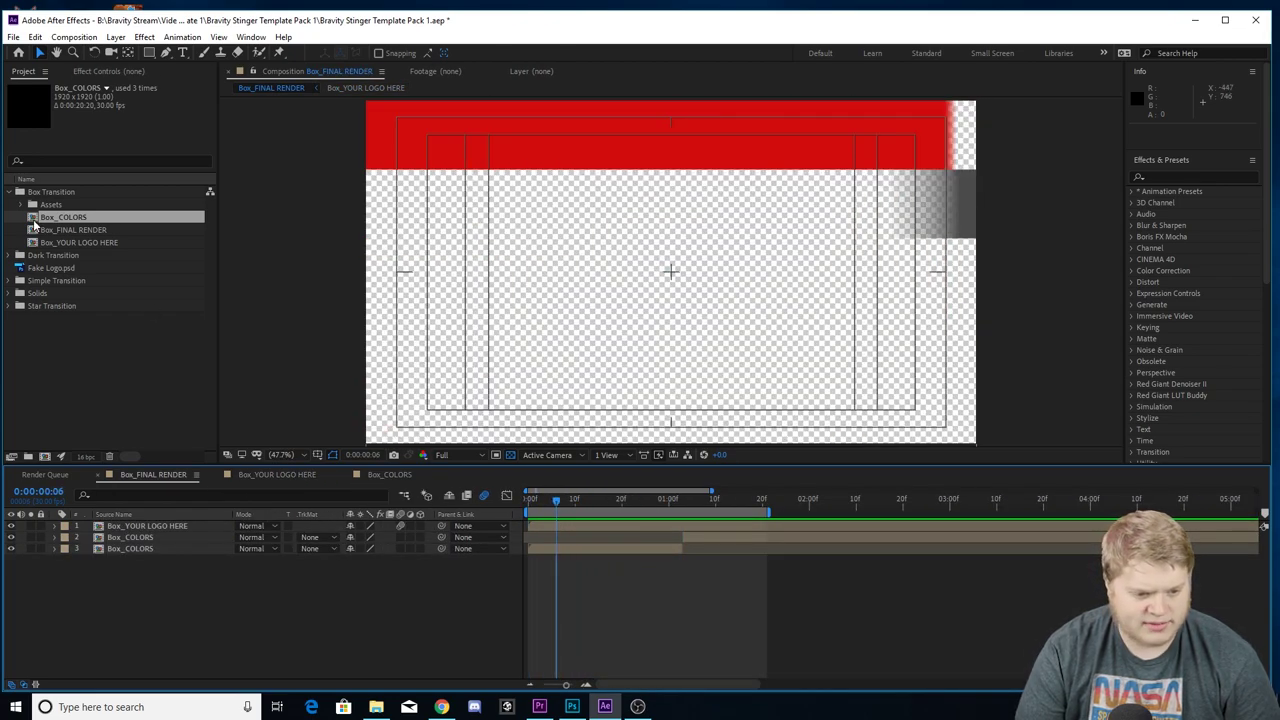
Collapse the Box Transition folder, expand the Star Transition folder, and close the open Box compositions.
click(19, 192)
click(43, 351)
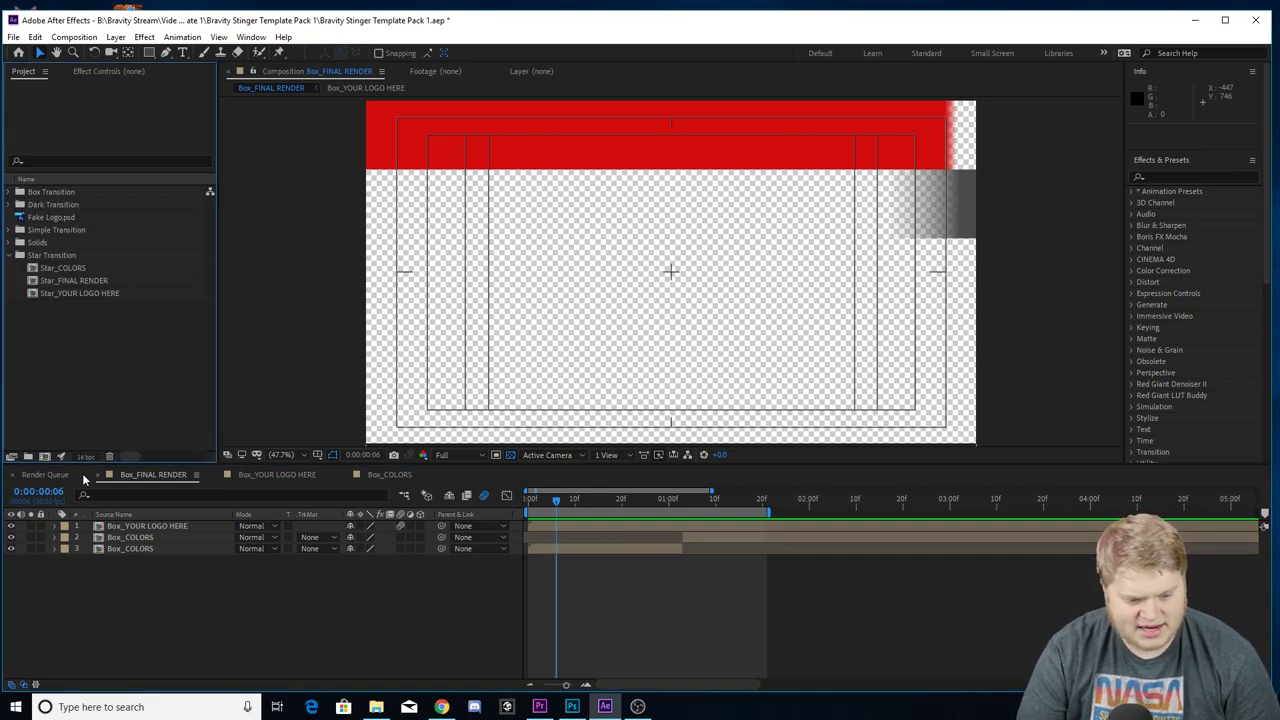
click(97, 474)
click(97, 474)
click(97, 474)
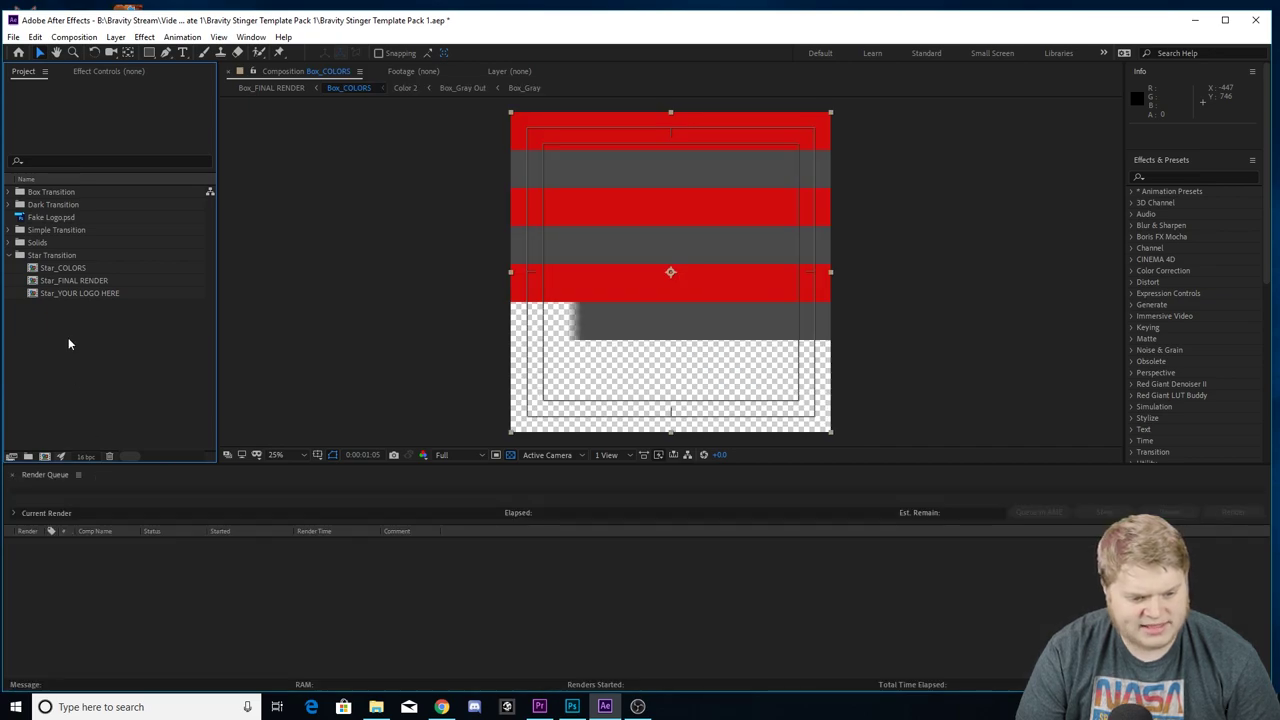
Open the Star_YOUR LOGO HERE, Star_FINAL RENDER and Star_COLORS compositions.
click(34, 294)
double_click(34, 294)
double_click(44, 281)
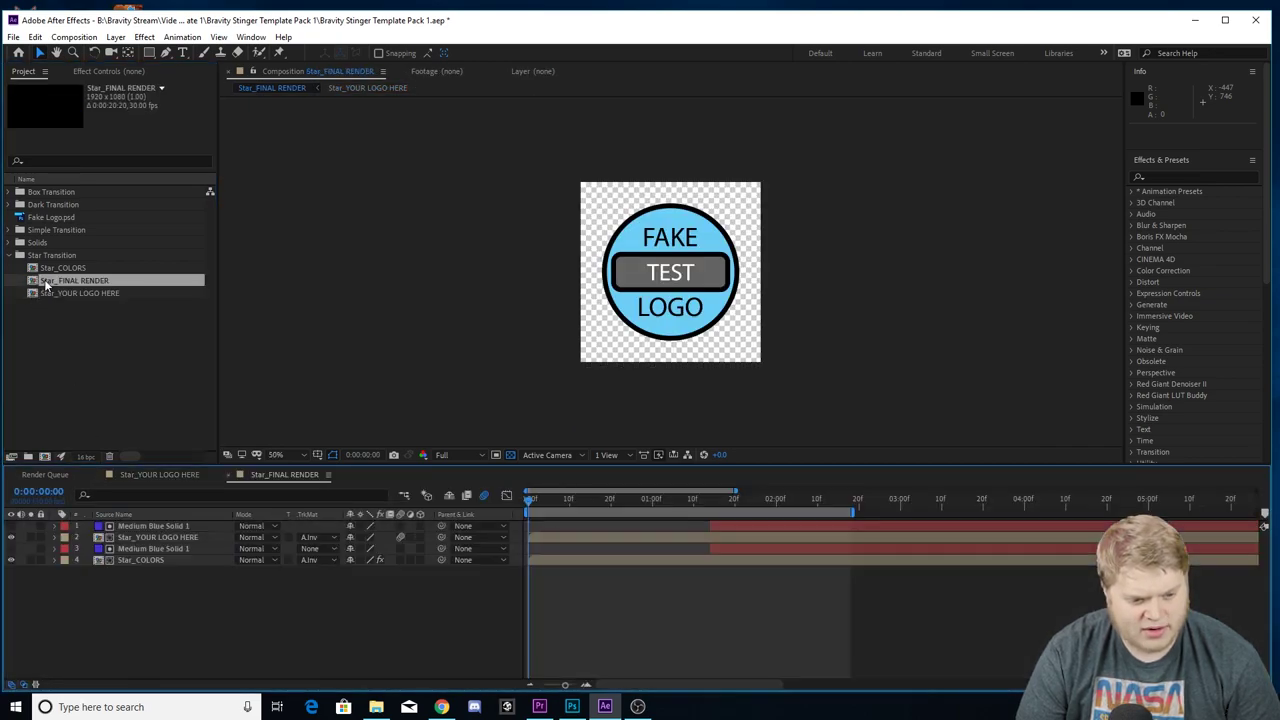
double_click(55, 268)
Preview the star transition in the Star_FINAL RENDER composition.
click(168, 474)
click(284, 474)
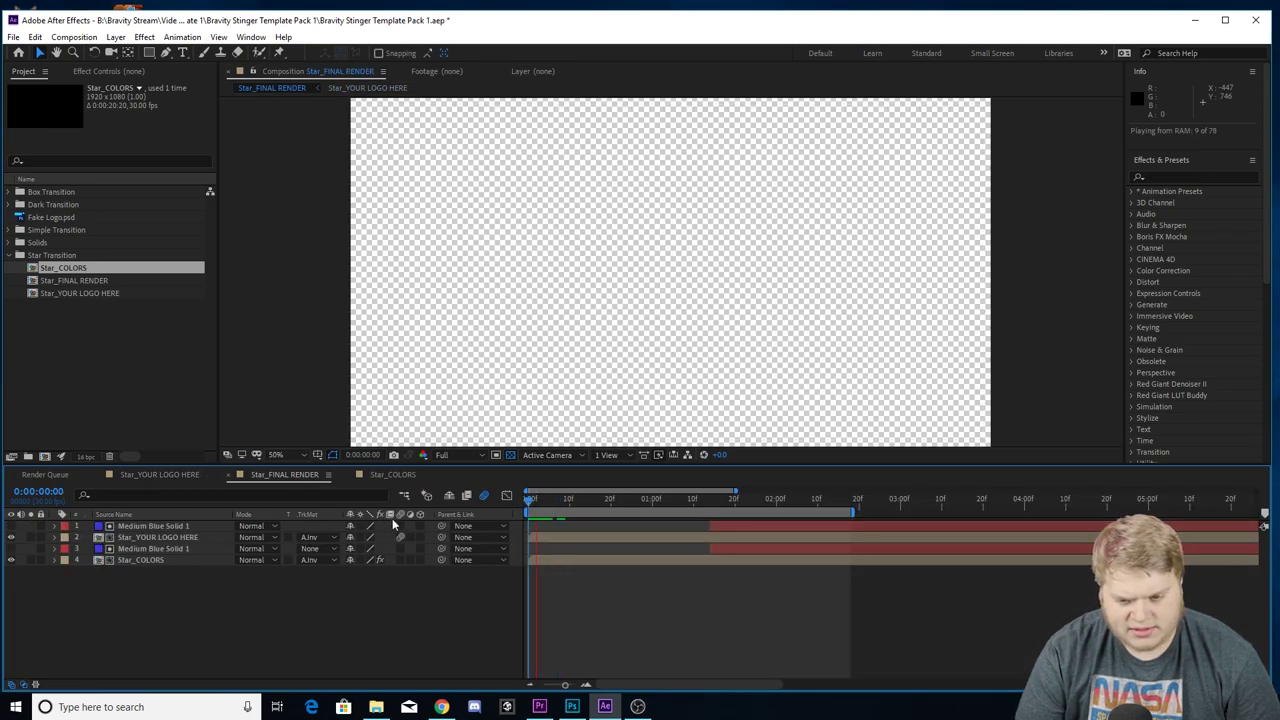
key(space)
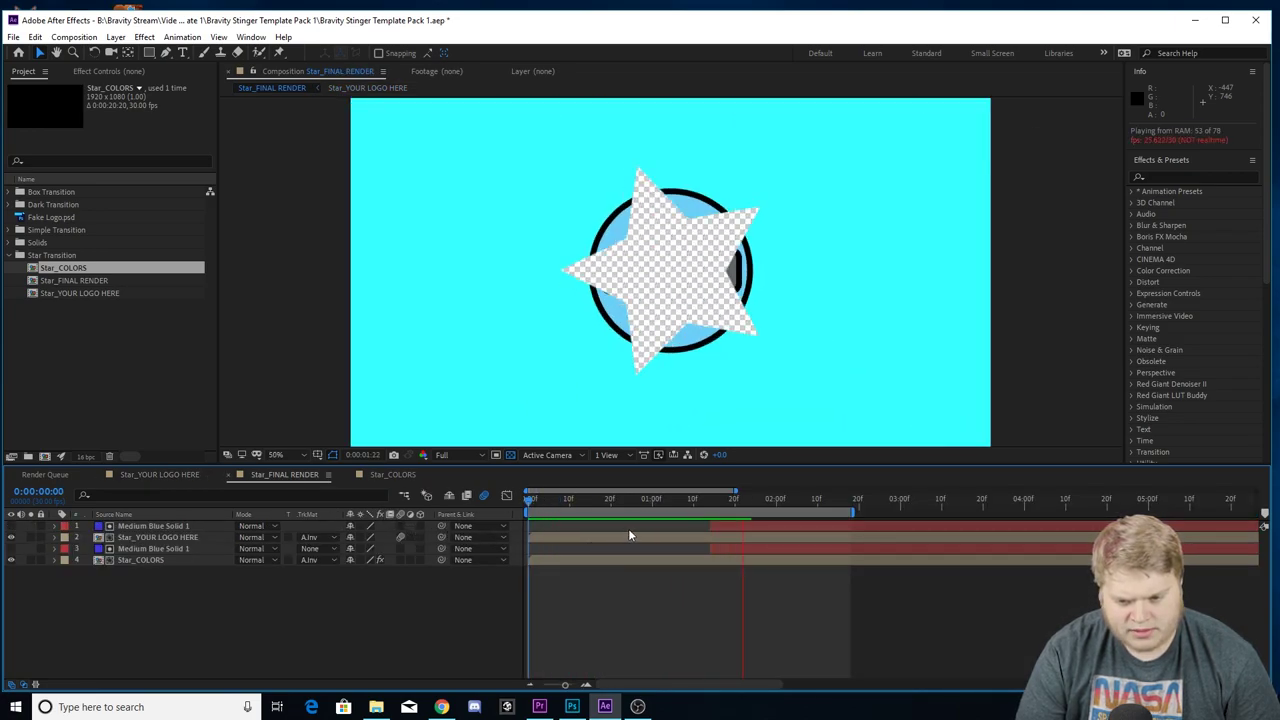
Stop the preview and inspect the logo layer in the Star_YOUR LOGO HERE composition.
click(615, 509)
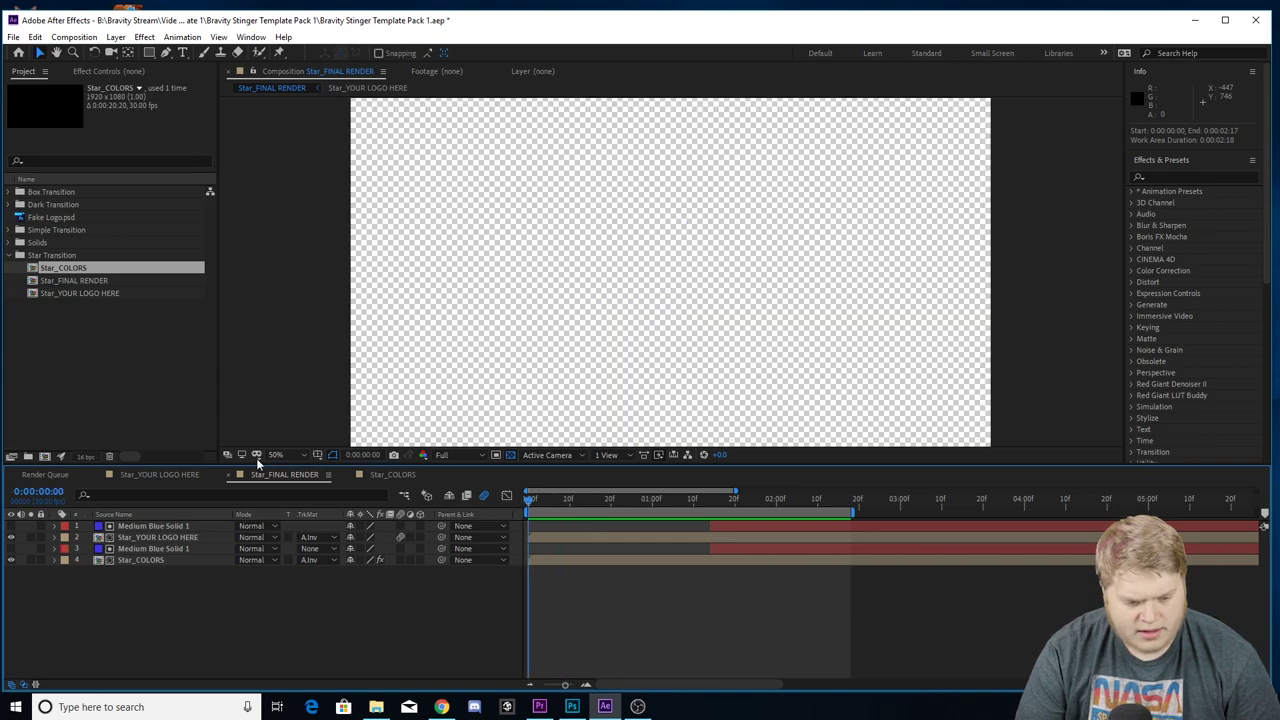
click(160, 474)
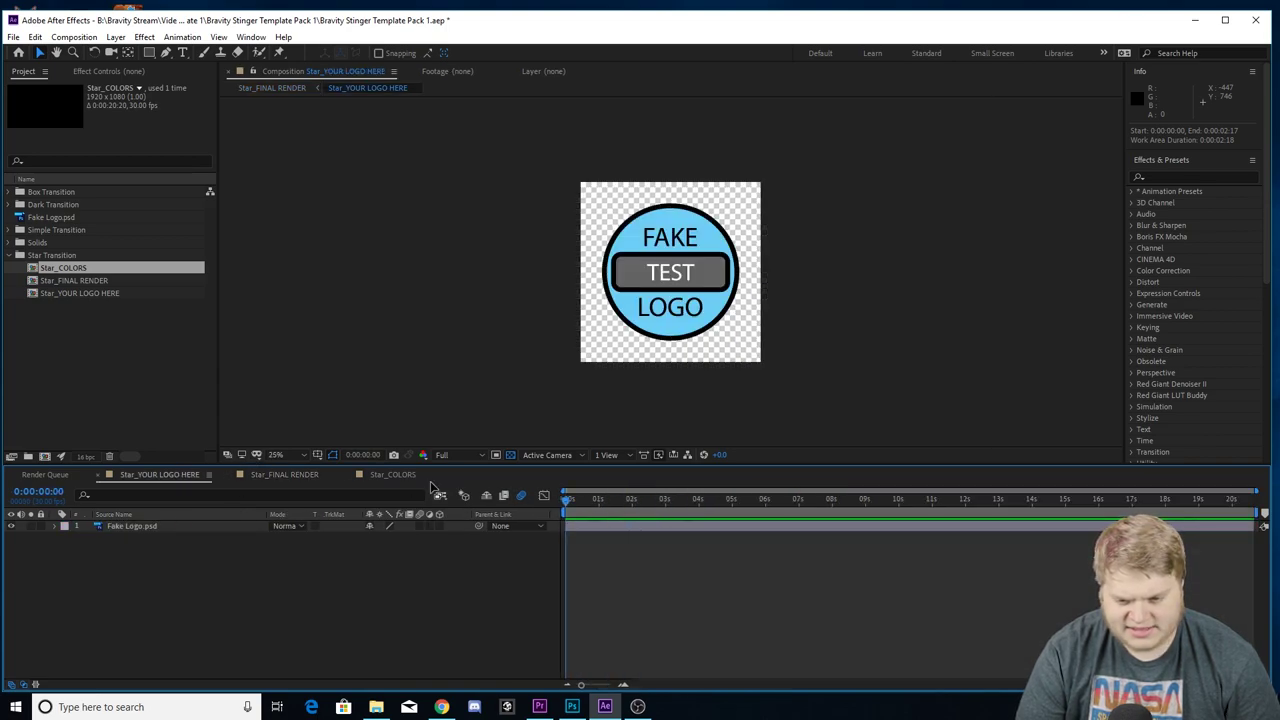
click(640, 291)
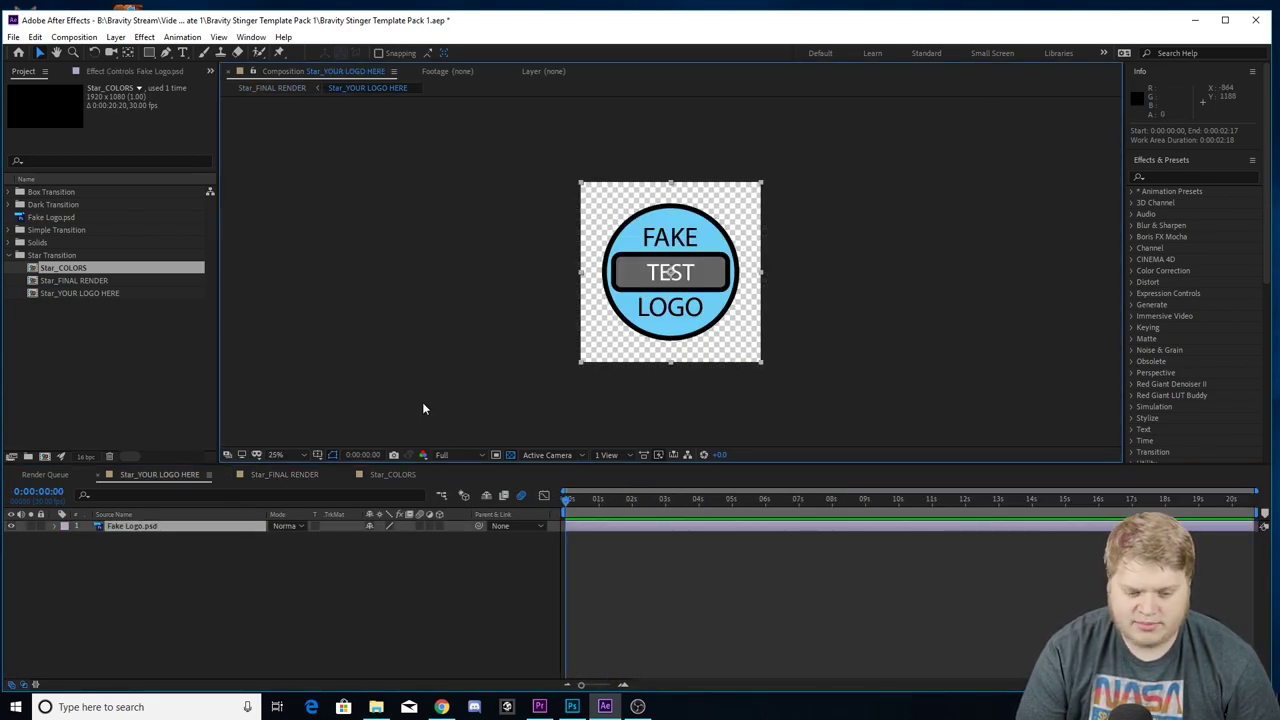
In Star_COLORS, go to 0:00:00:24 and change the Color 1 layer's fill to green.
click(380, 476)
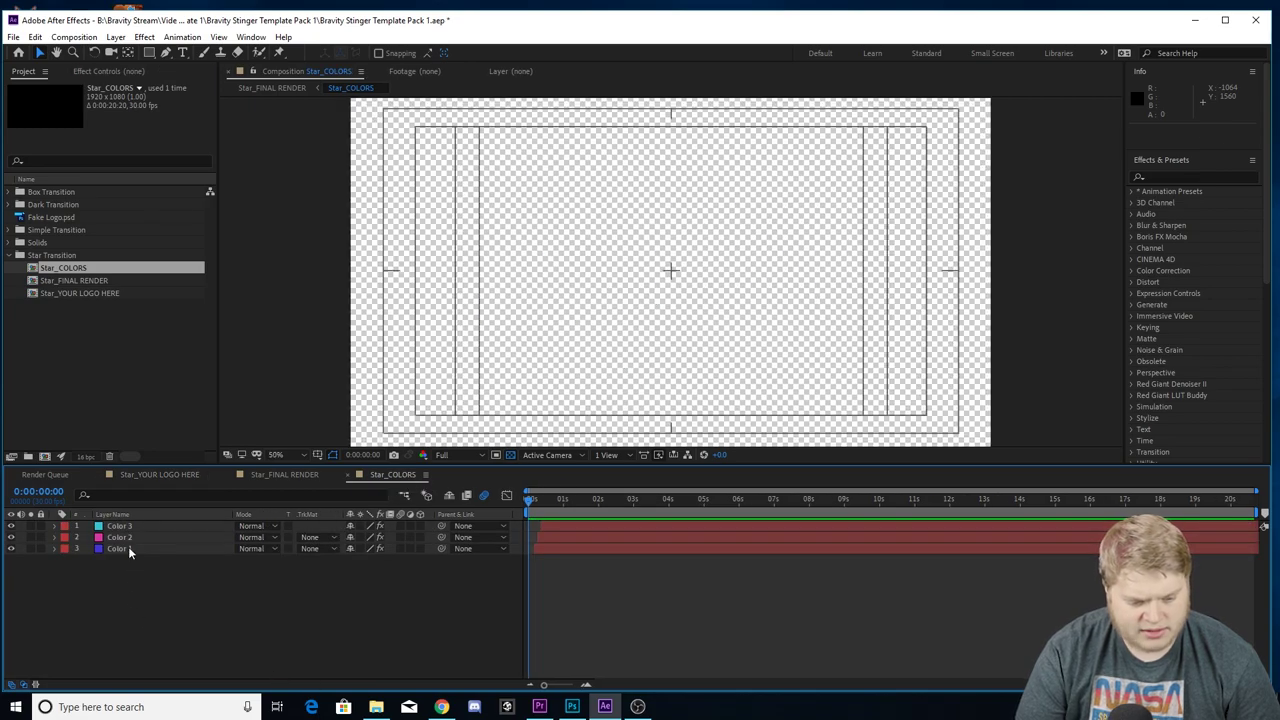
click(128, 548)
click(143, 72)
drag(544, 506, 556, 508)
click(329, 605)
click(149, 550)
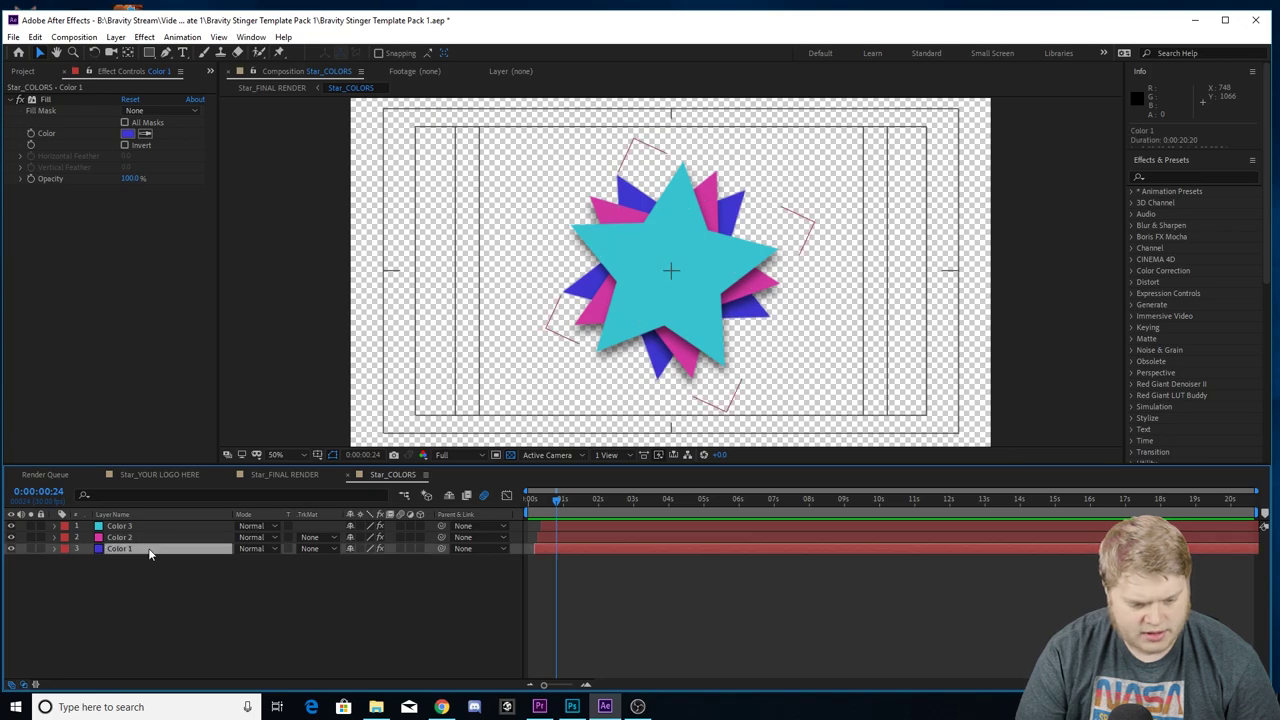
click(127, 133)
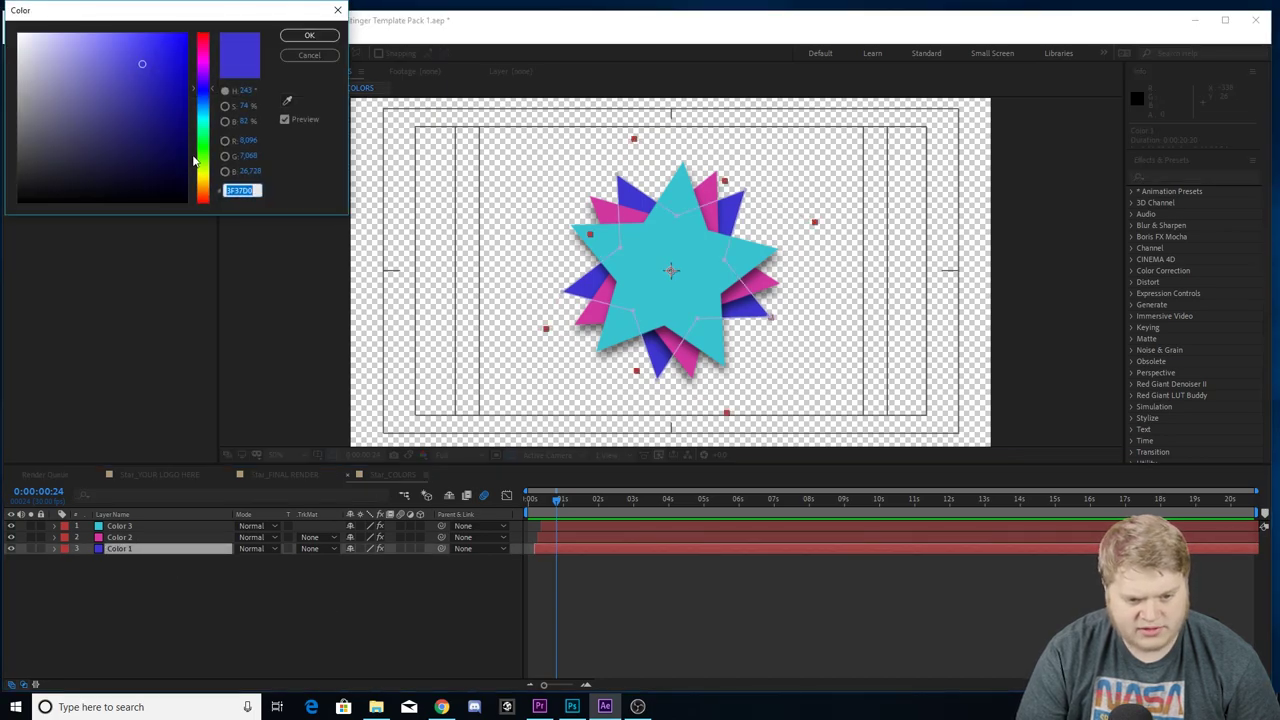
click(197, 160)
key(Return)
Change the Color 2 layer's fill to blue.
click(140, 537)
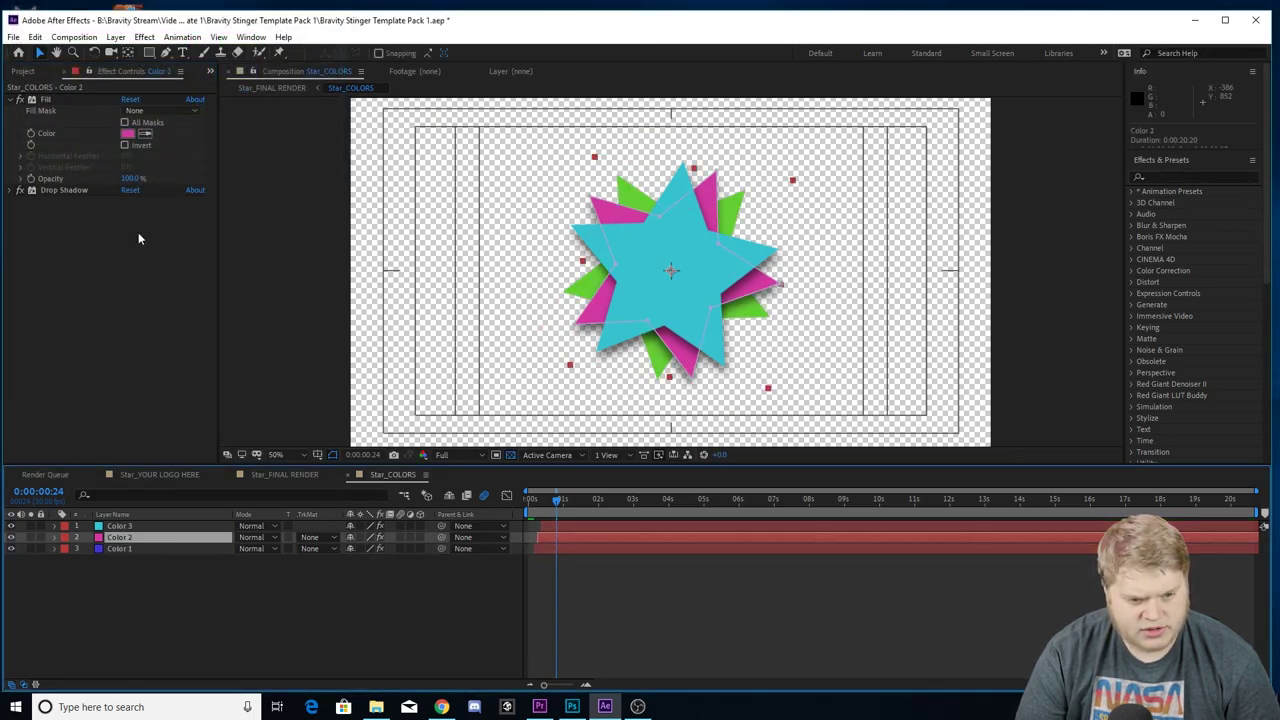
click(128, 135)
click(203, 101)
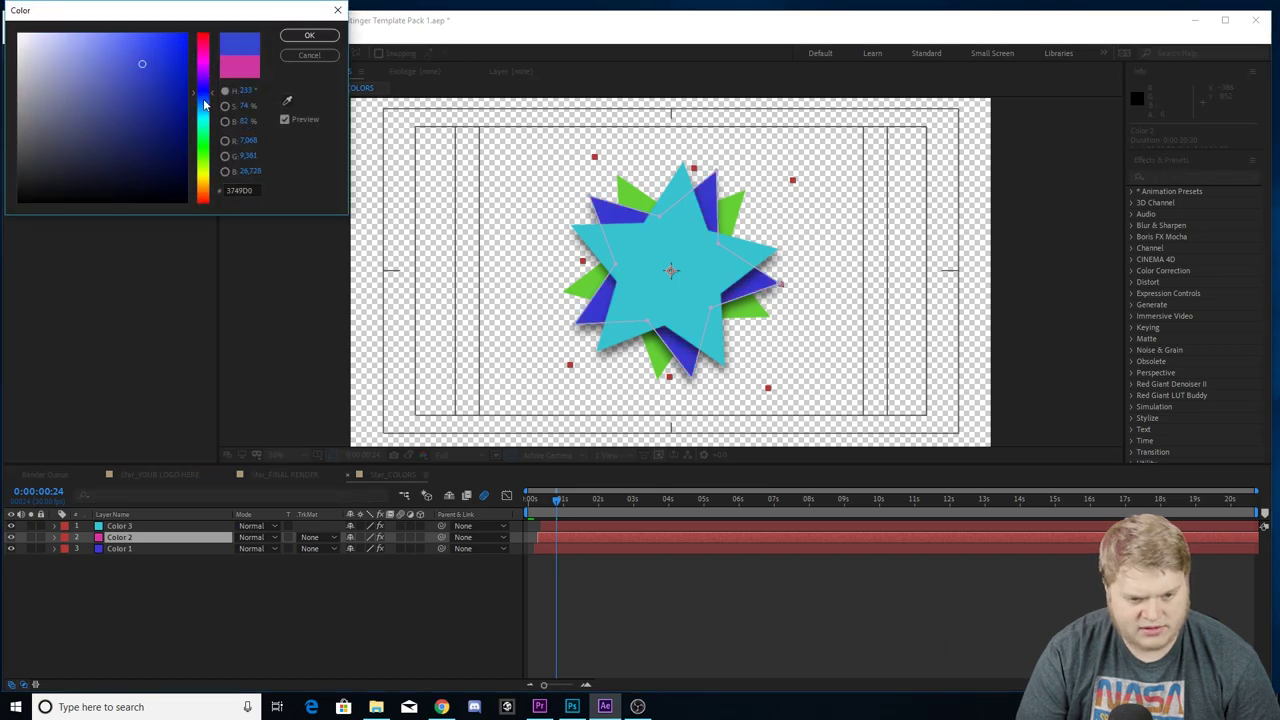
click(309, 35)
Change the Color 3 layer's fill to orange.
click(119, 526)
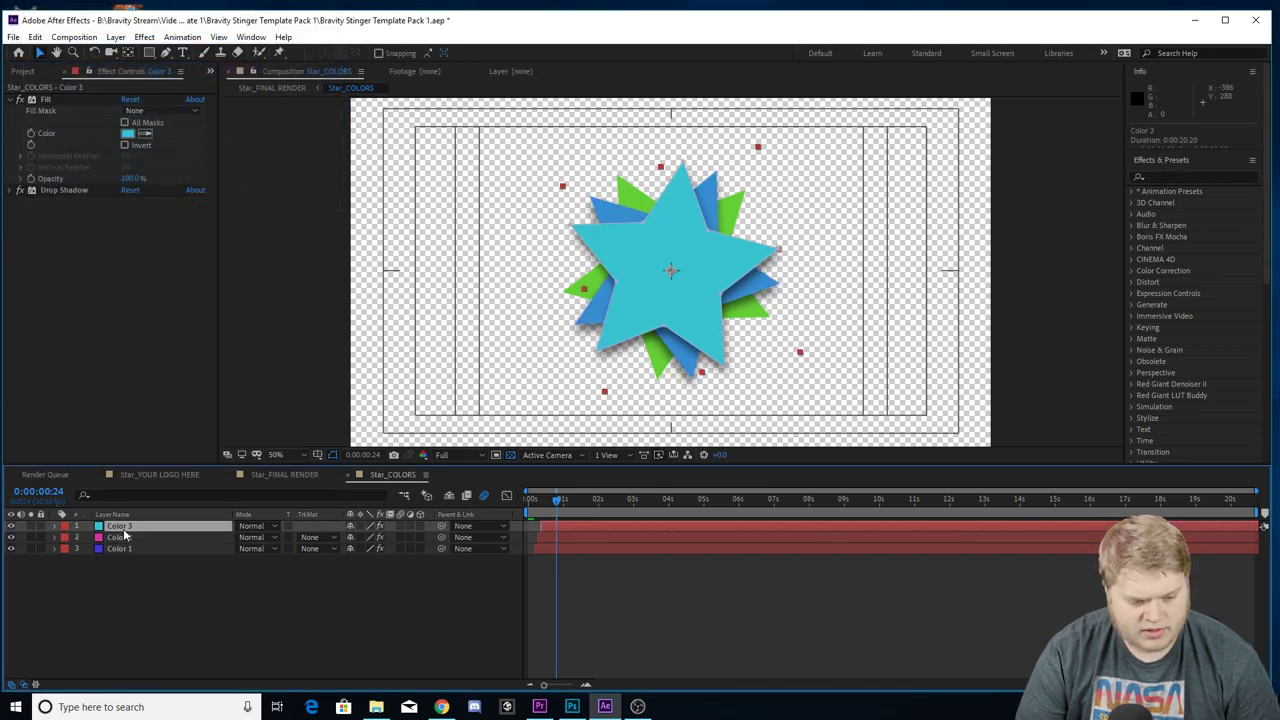
click(125, 137)
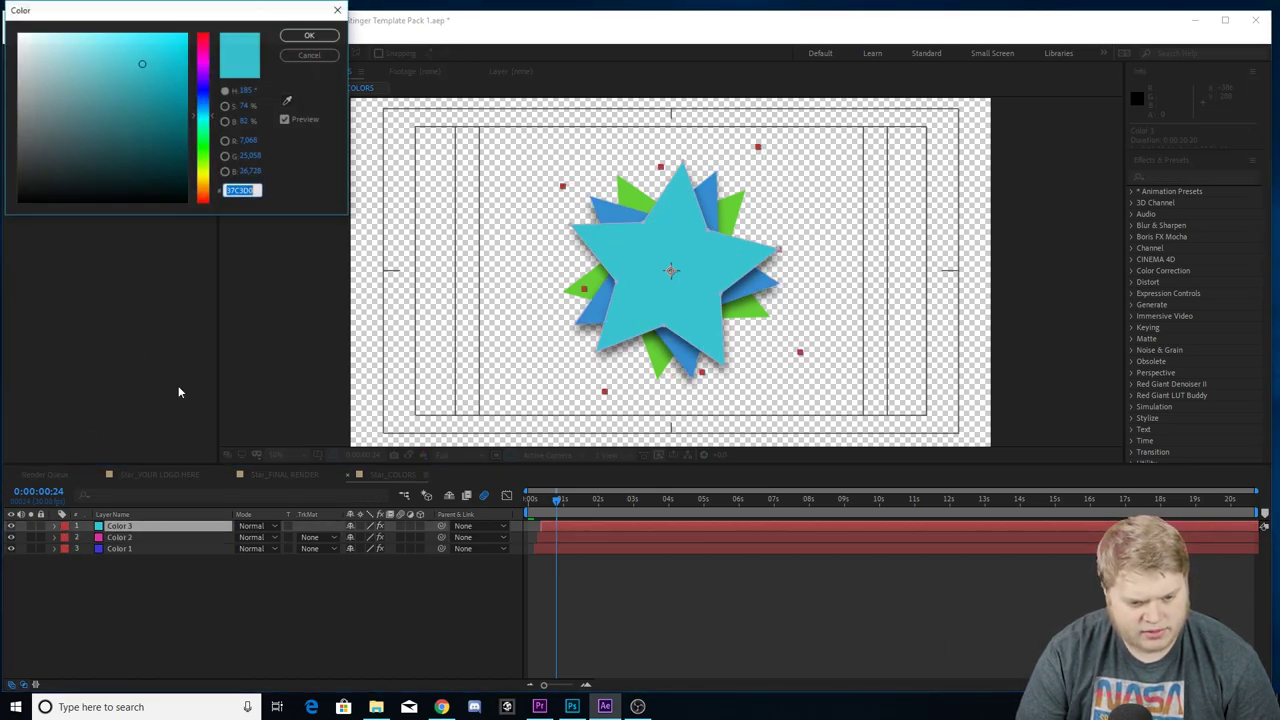
click(208, 186)
click(306, 37)
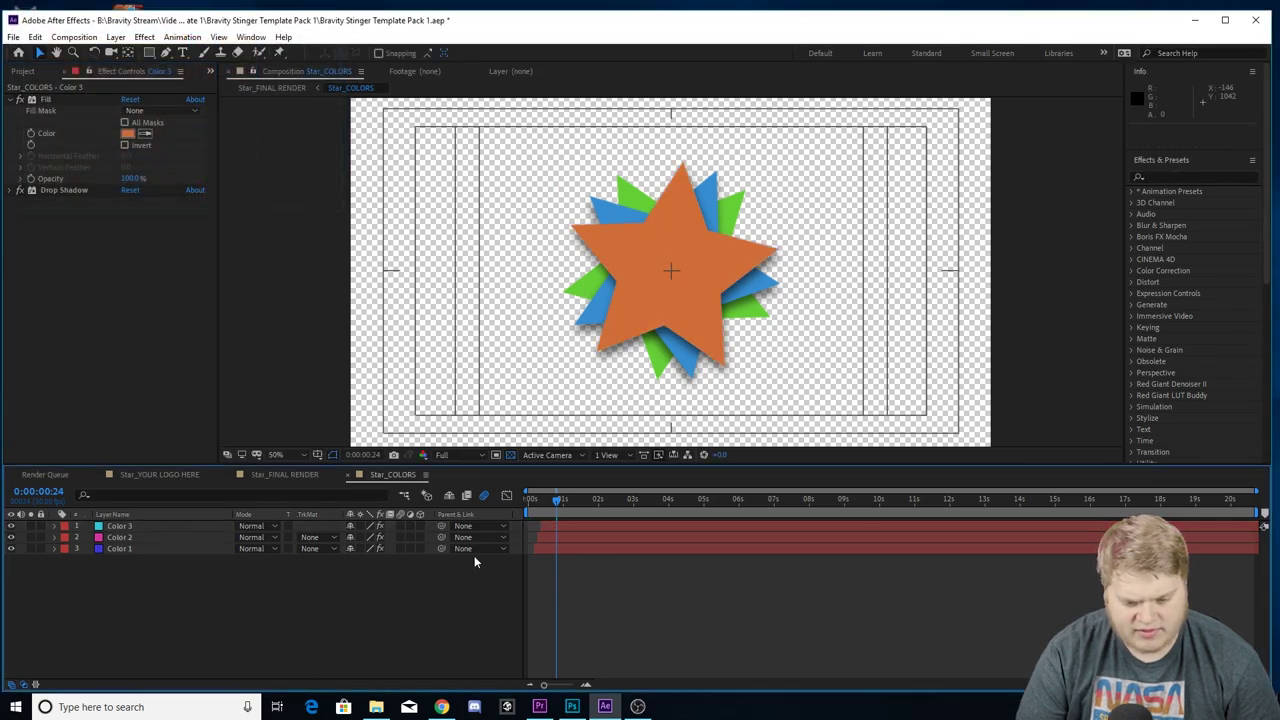
mouse_move(560, 504)
mouse_down()
mouse_move(575, 506)
mouse_move(556, 509)
mouse_up()
Undo the fill colour changes on the three star layers and clear the layer selection.
key(ctrl+z)
key(ctrl+z)
key(ctrl+z)
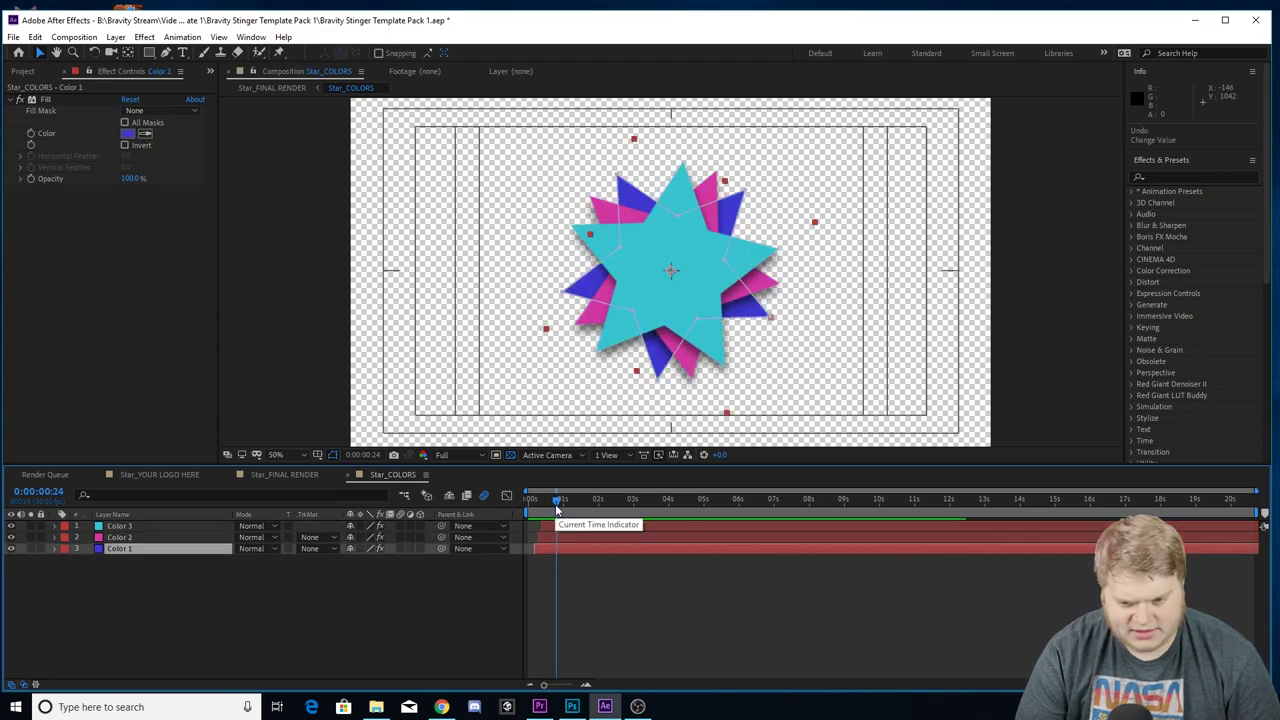
click(334, 636)
Preview the Star_FINAL RENDER composition from the start.
click(280, 474)
drag(627, 501, 365, 520)
key(space)
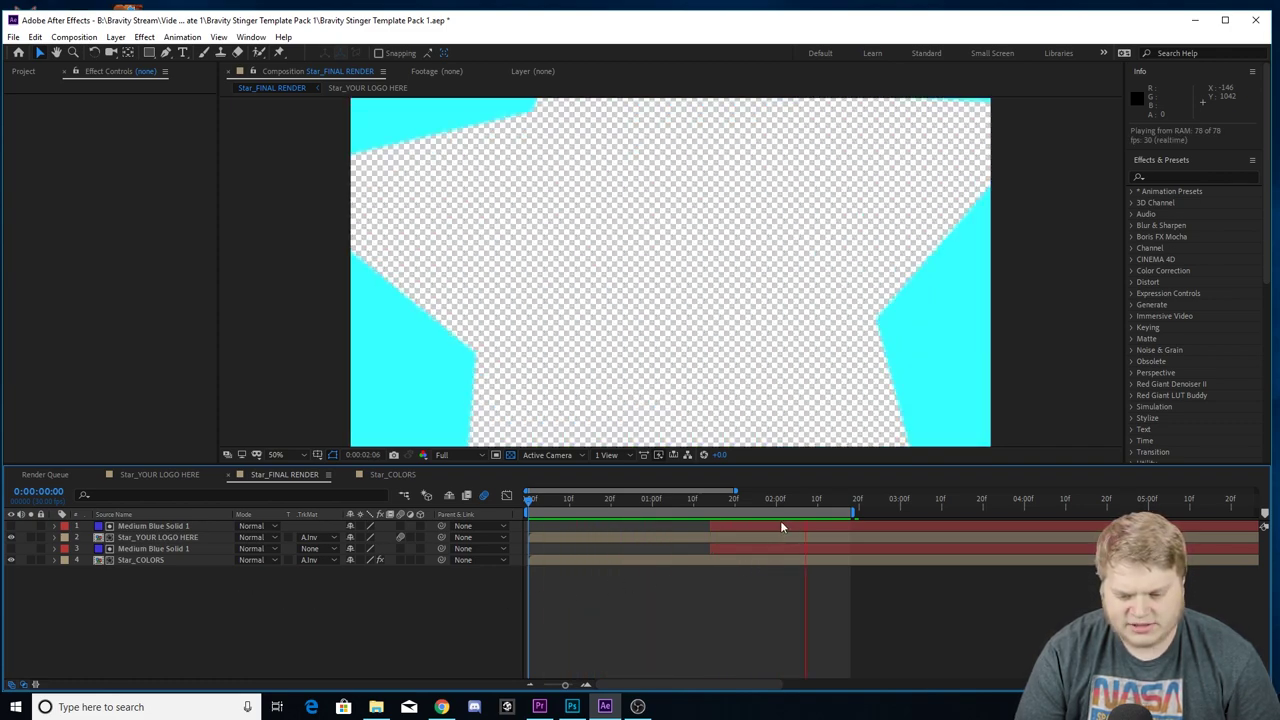
key(space)
Close the open Star compositions, collapse the Star Transition folder and expand the Dark Transition folder.
click(98, 473)
click(98, 473)
click(99, 475)
click(26, 70)
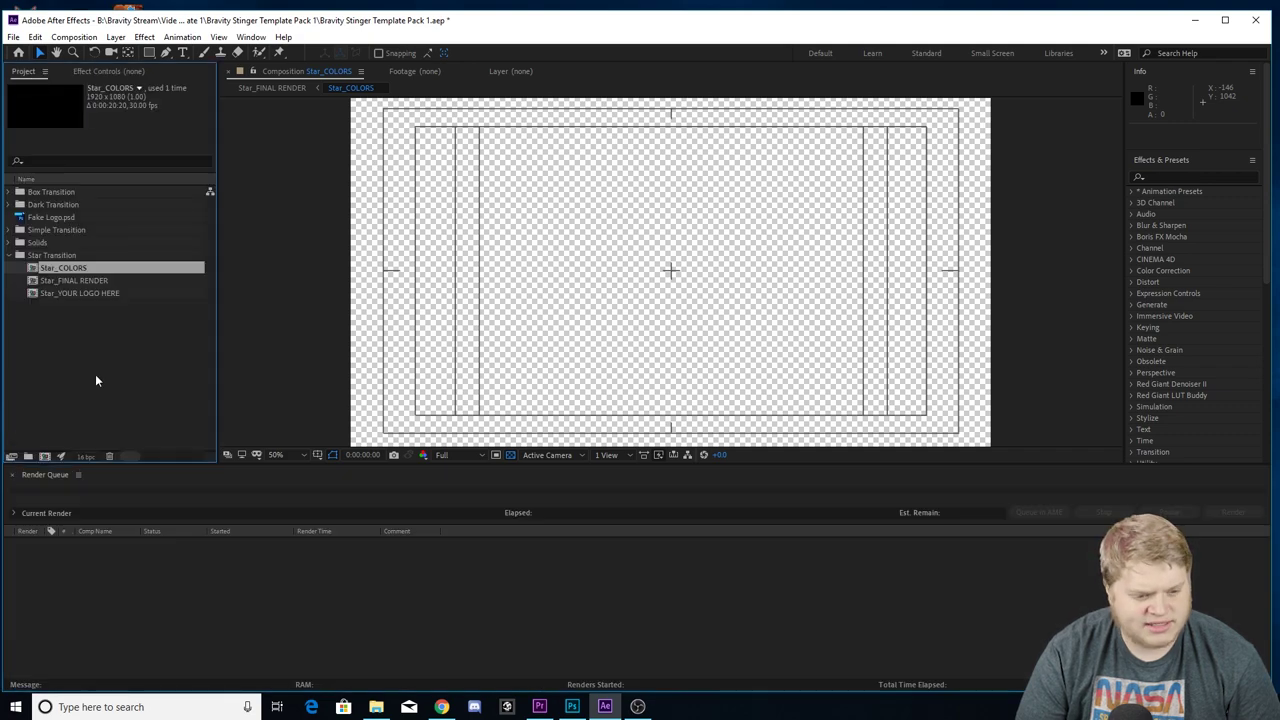
click(8, 256)
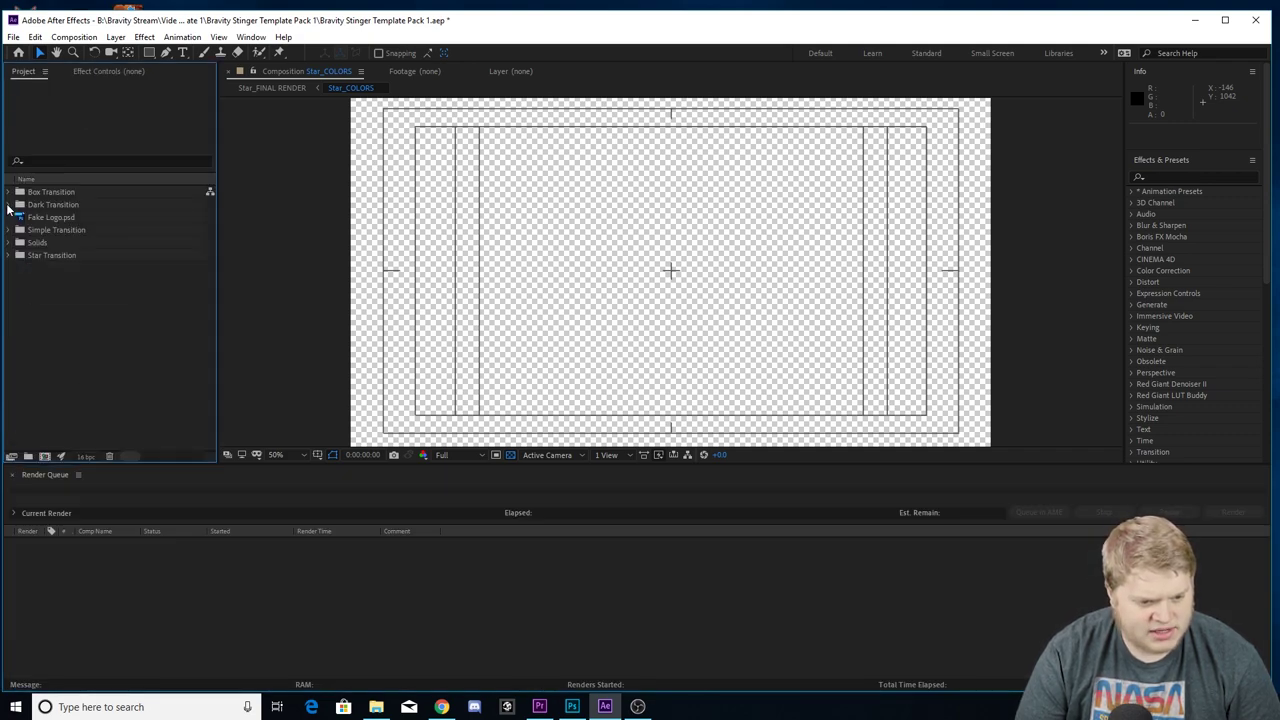
click(8, 204)
Open the Dark_COLORS, Dark_FINAL RENDER and Dark_YOUR LOGO HERE compositions.
double_click(49, 230)
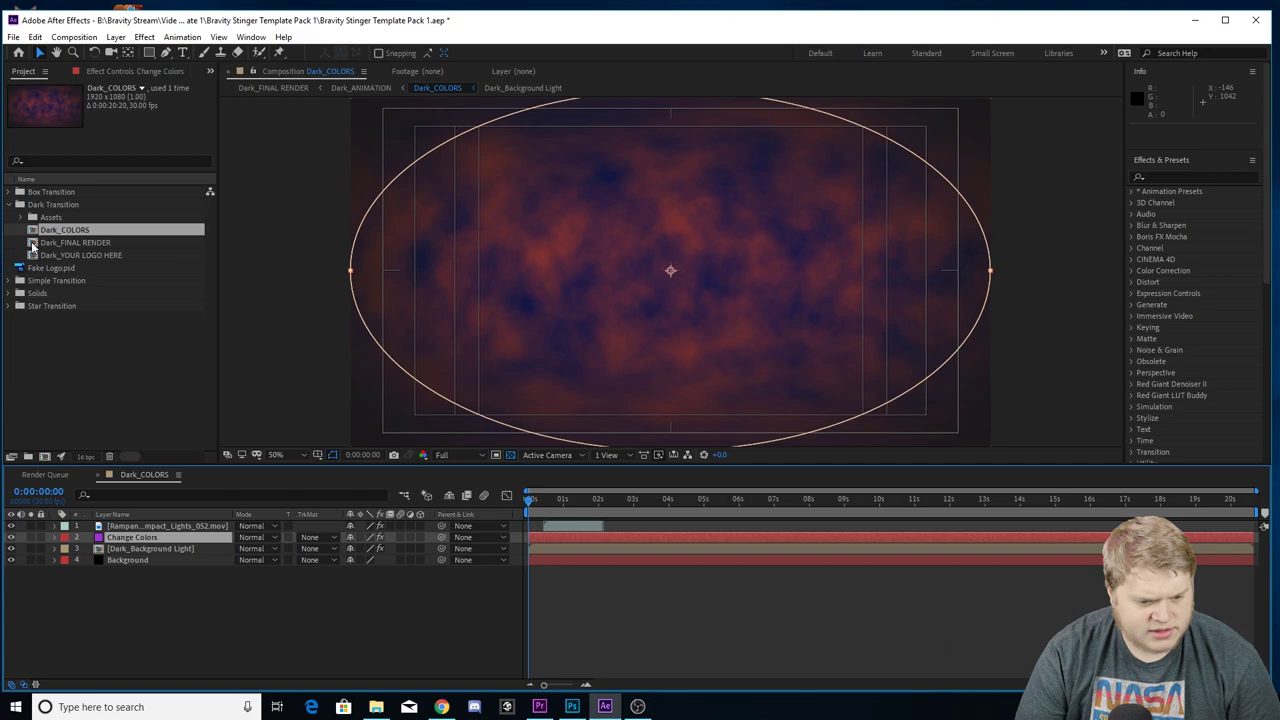
click(82, 243)
double_click(82, 243)
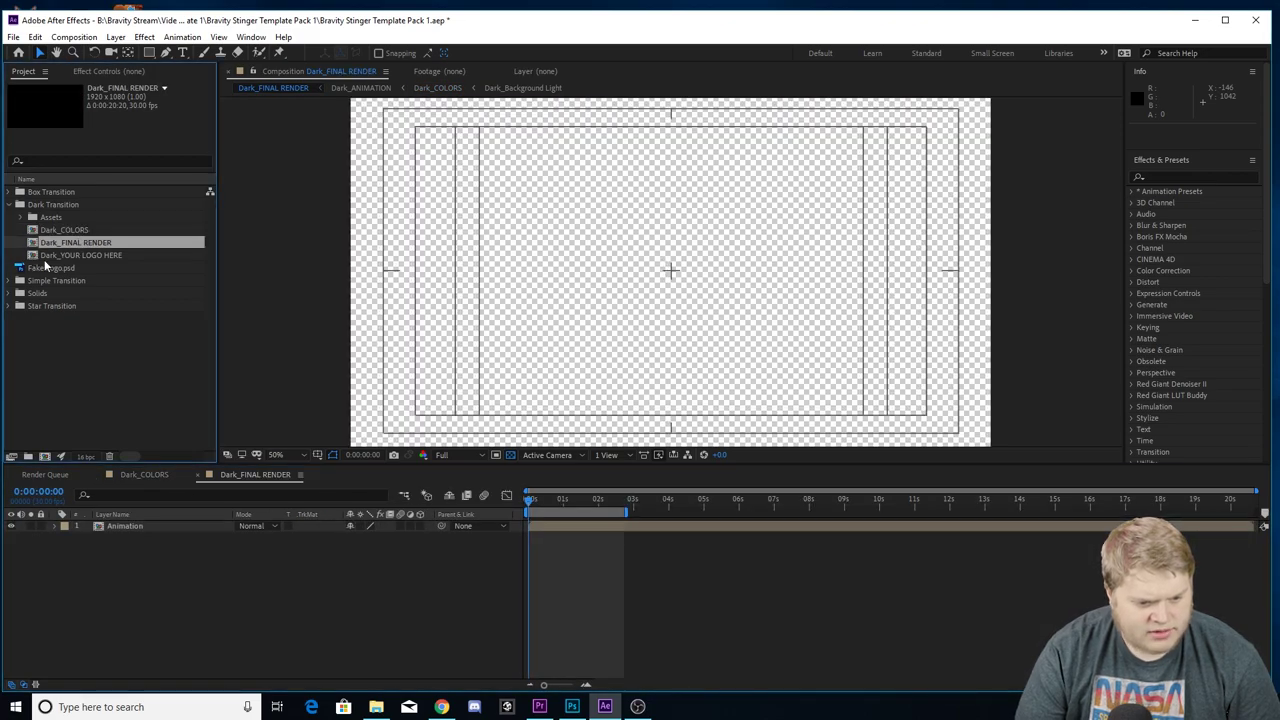
double_click(62, 255)
Inspect the logo in Dark_YOUR LOGO HERE at 0:00:04:05.
drag(709, 510, 704, 440)
scroll(671, 291, down, 1)
scroll(663, 318, up, 2)
scroll(675, 289, down, 1)
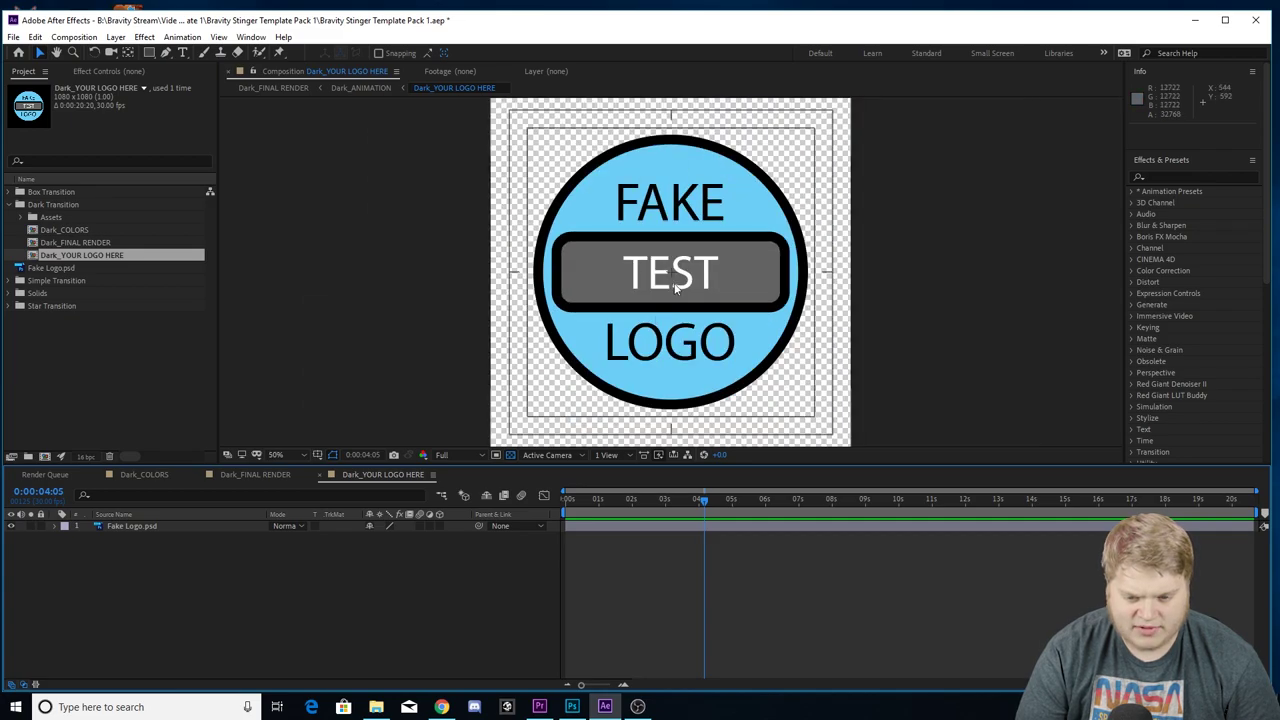
In Dark_COLORS, go to 0:00:00:23 and set the Change Colors layer's Tint Map Black To colour to green.
click(150, 474)
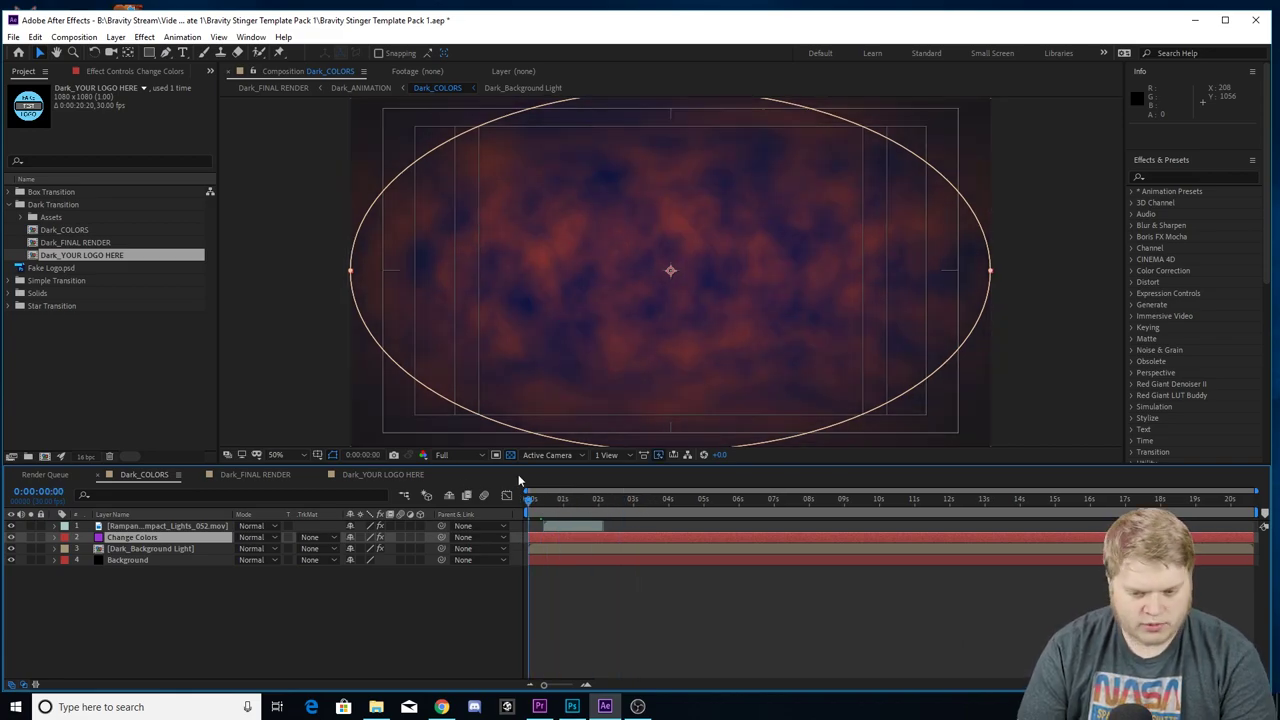
drag(545, 500, 555, 502)
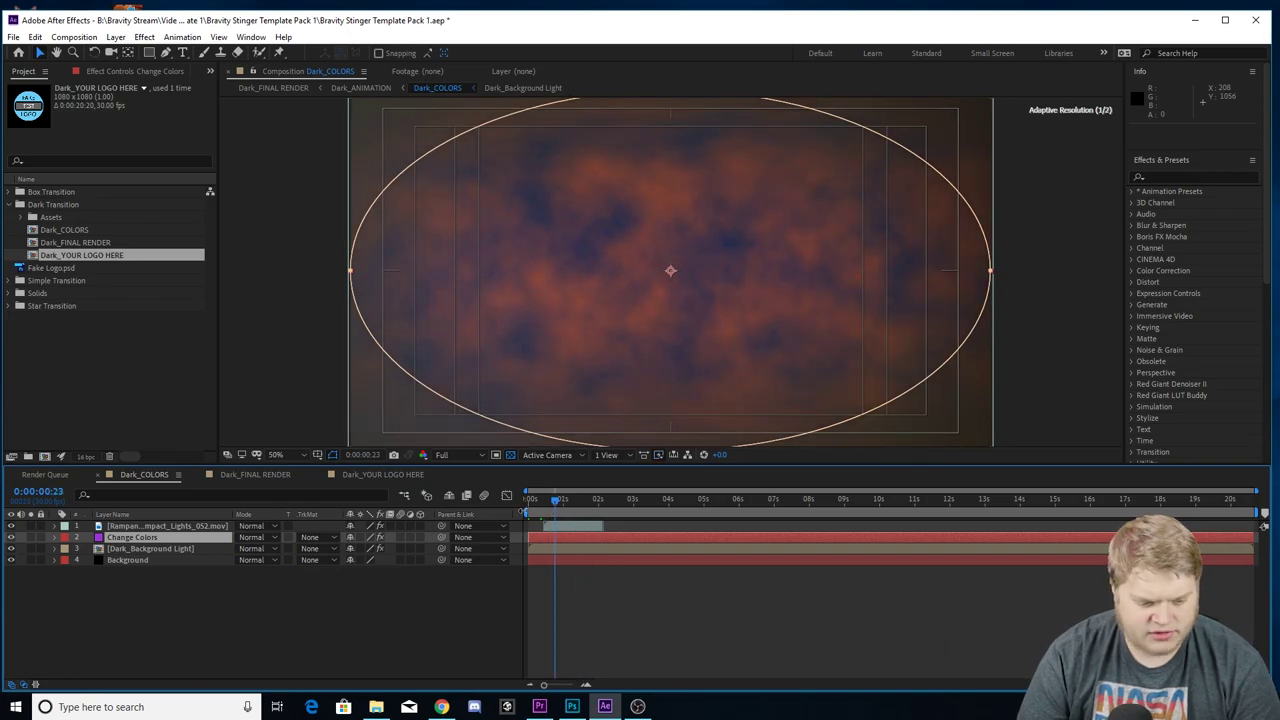
click(232, 603)
click(112, 540)
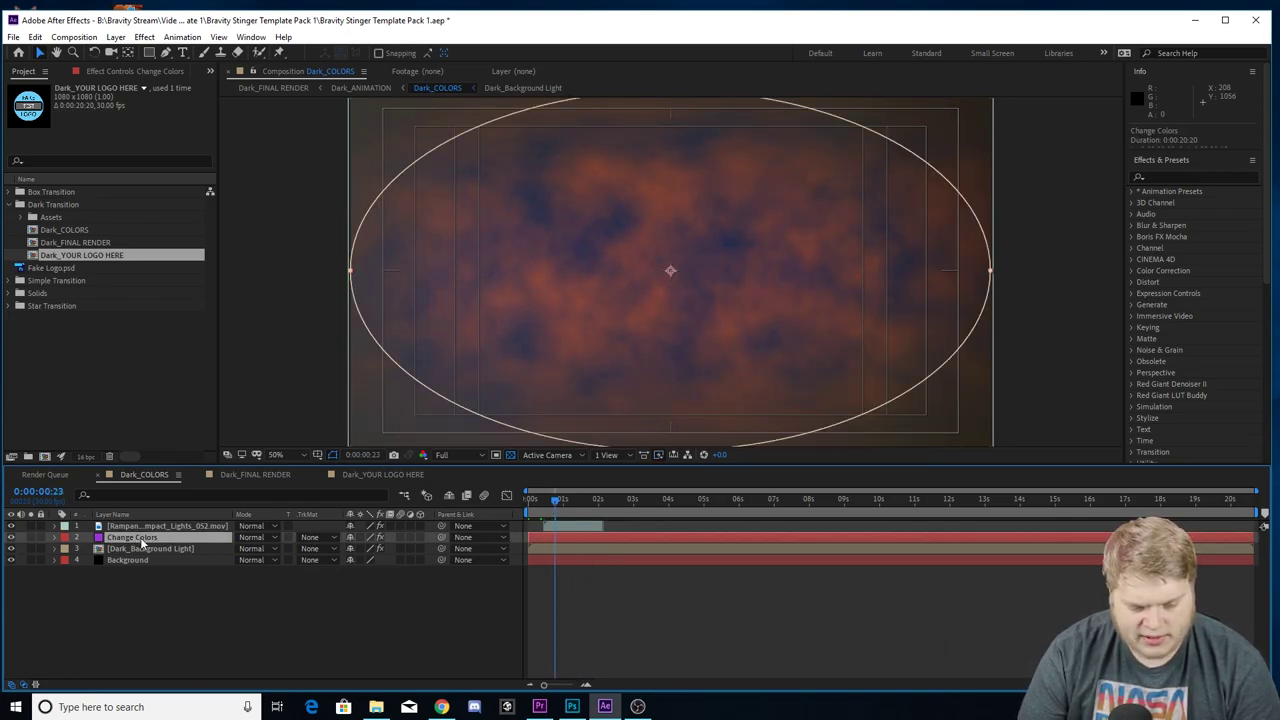
click(118, 72)
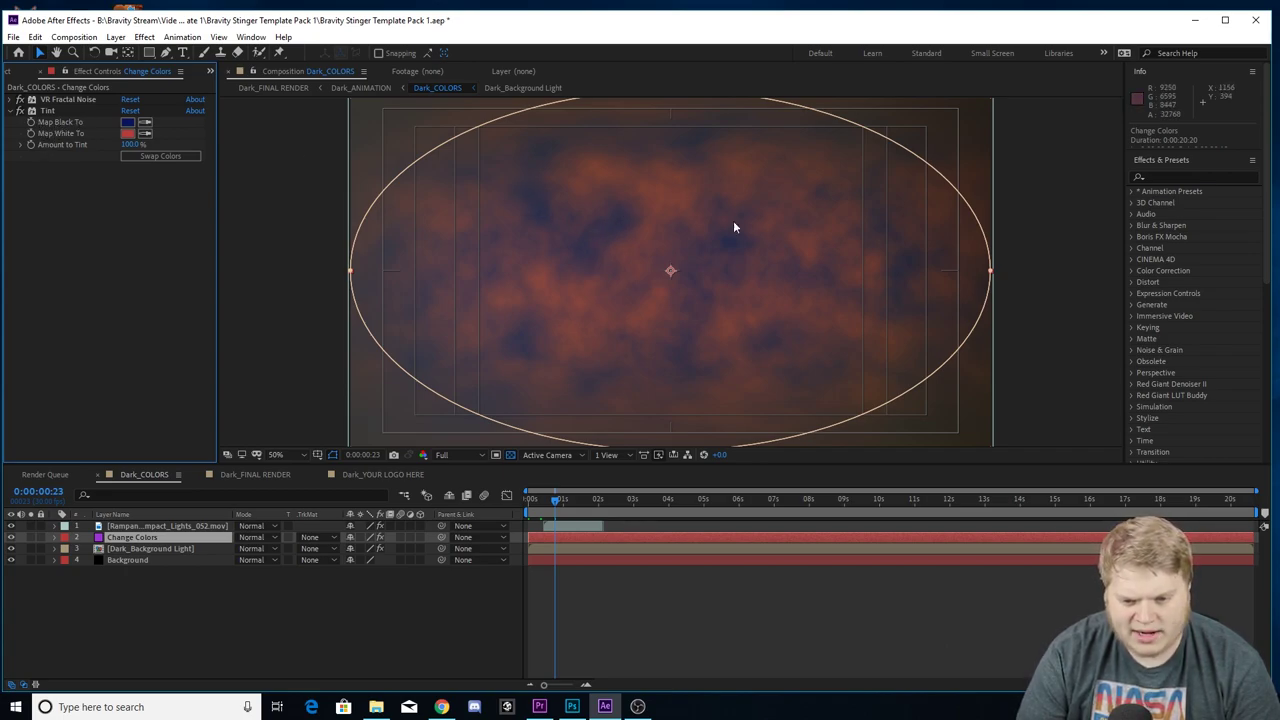
click(128, 122)
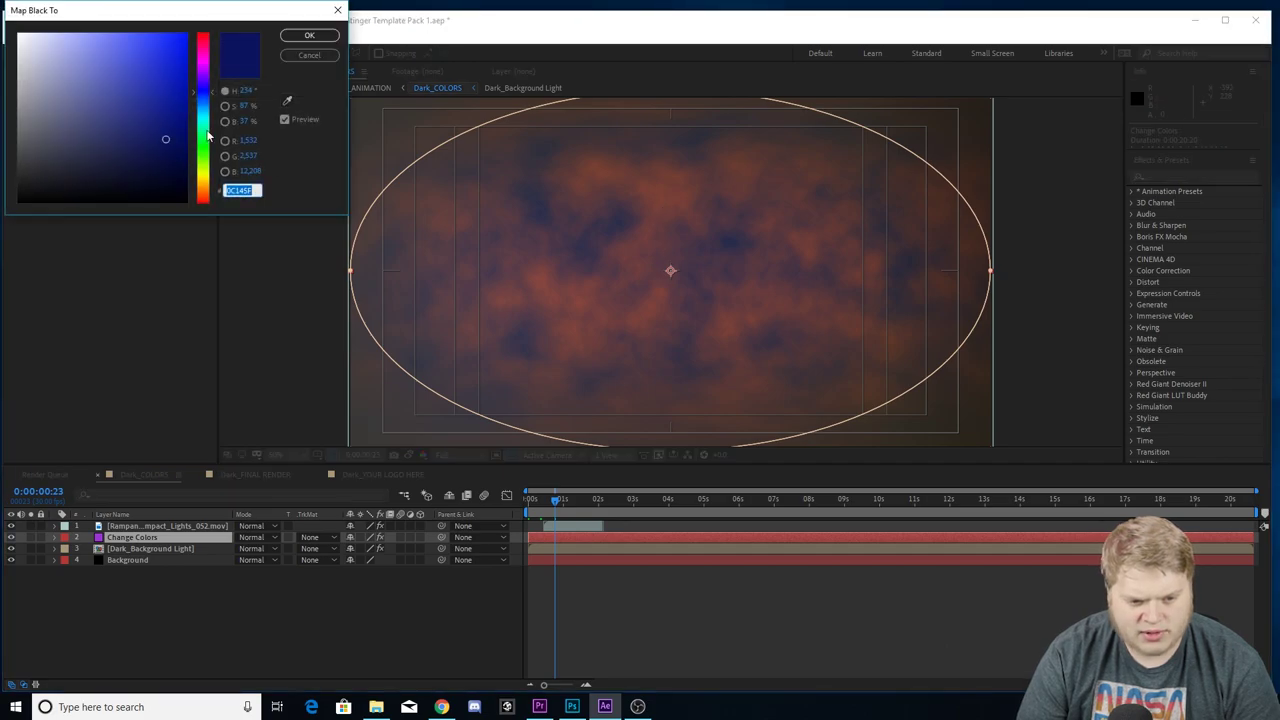
click(206, 148)
click(309, 35)
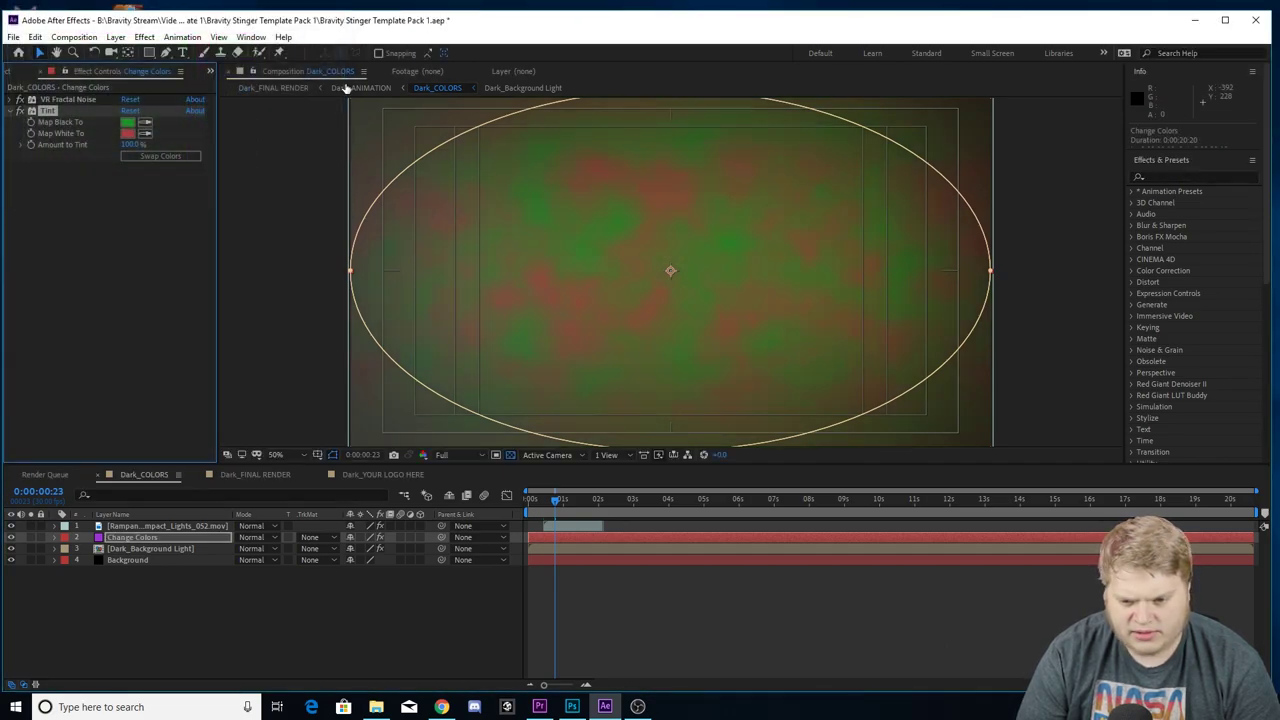
Set the Tint effect's Map White To colour to yellow E5D919 and scrub to 0:00:00:20.
click(127, 134)
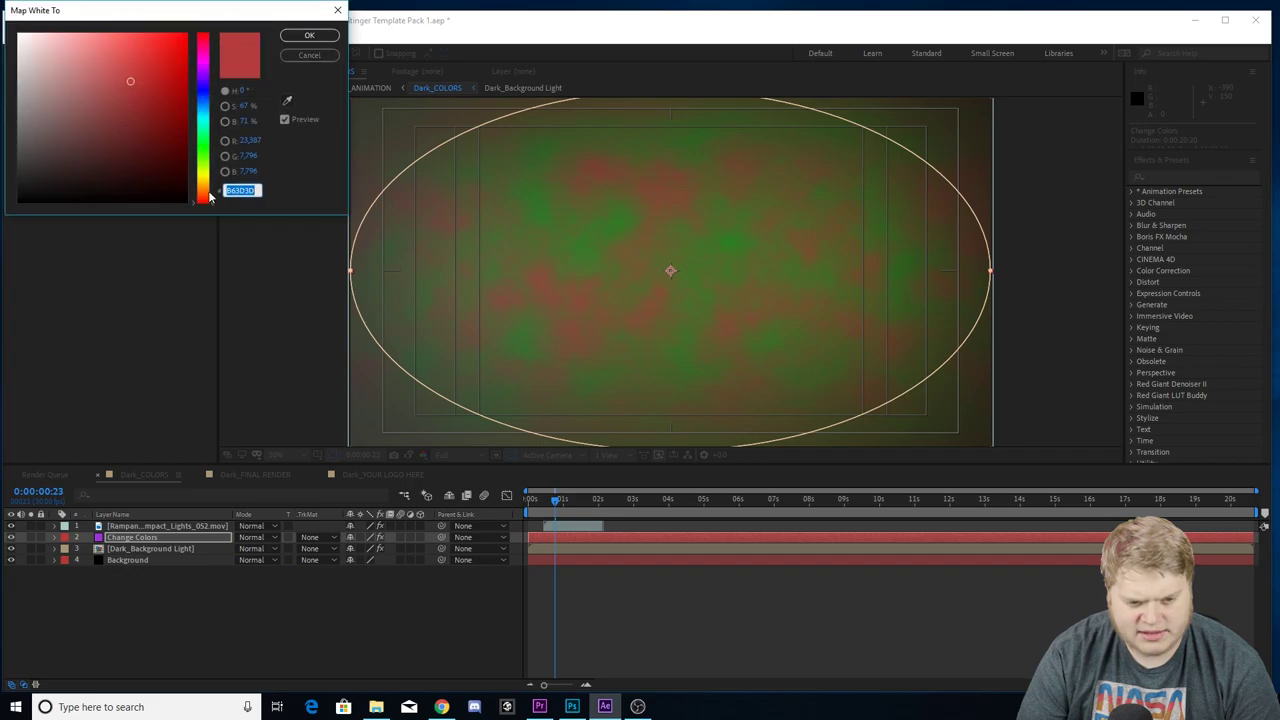
click(203, 176)
drag(128, 83, 168, 49)
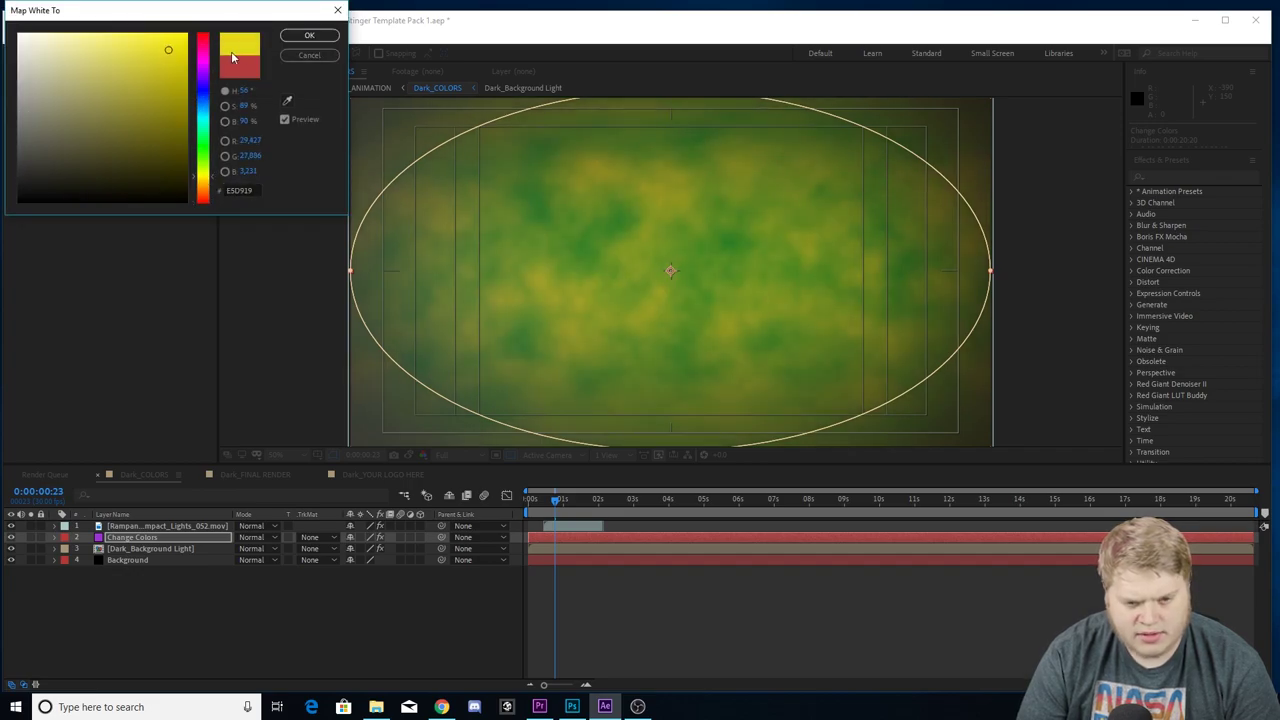
click(308, 36)
mouse_move(566, 503)
mouse_down()
mouse_move(591, 503)
mouse_move(551, 503)
mouse_up()
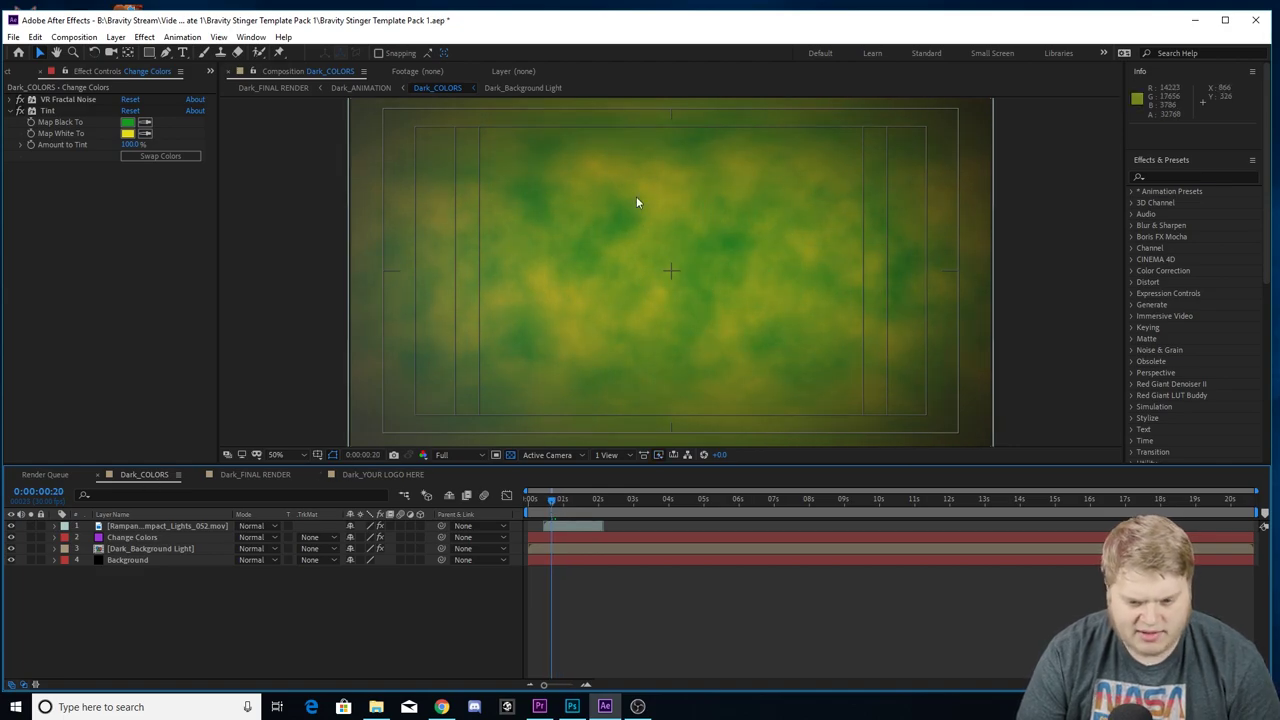
Preview the Dark_FINAL RENDER composition with the new tint colours, ending at 0:00:00:15.
click(268, 475)
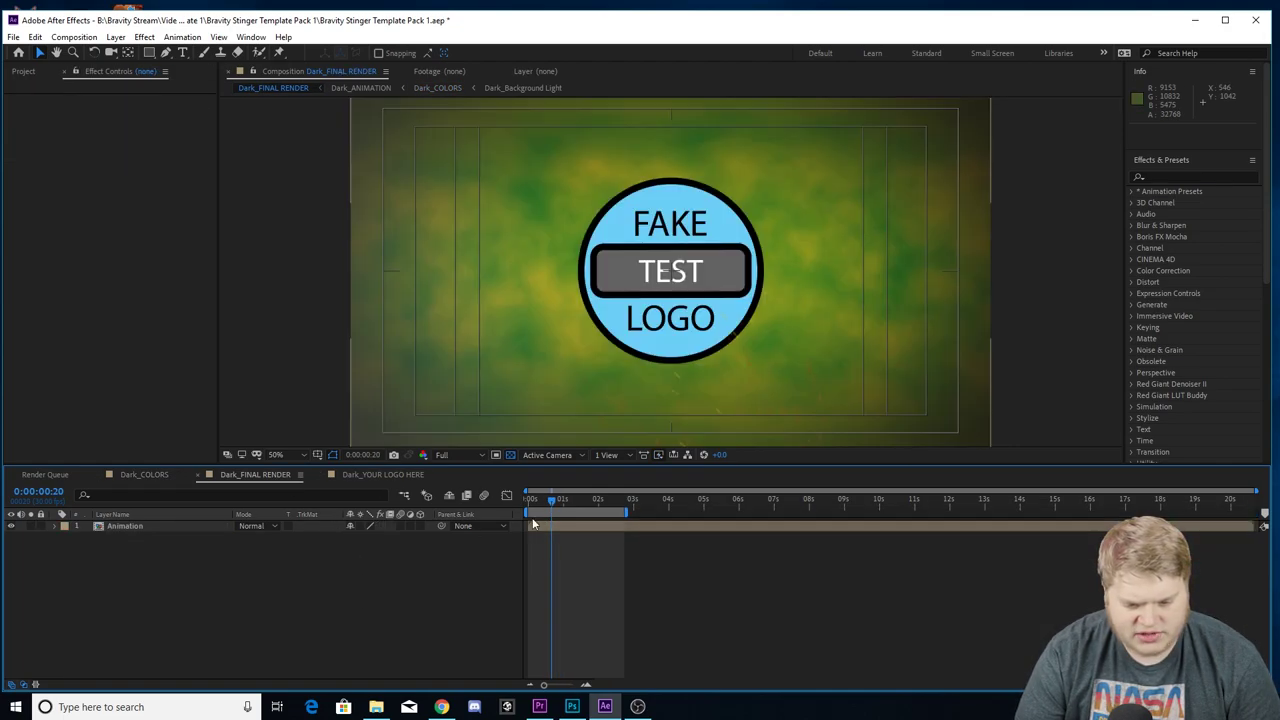
drag(551, 501, 468, 502)
key(space)
key(space)
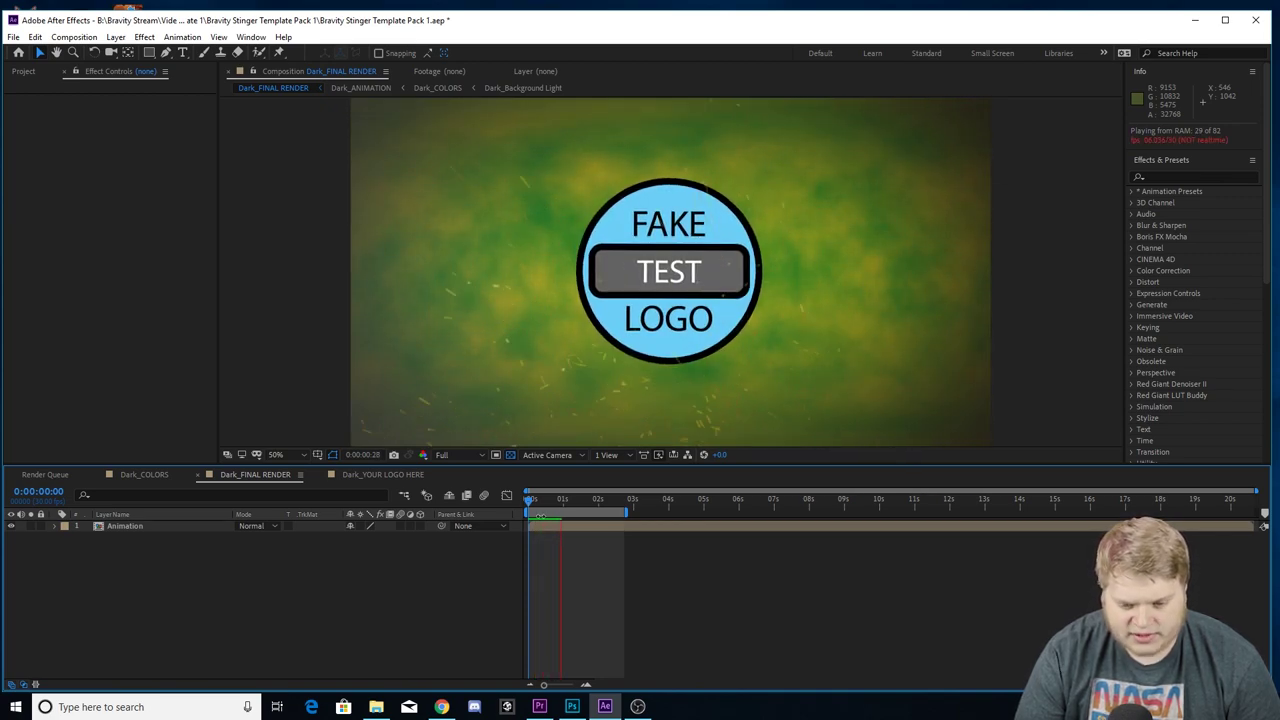
click(545, 500)
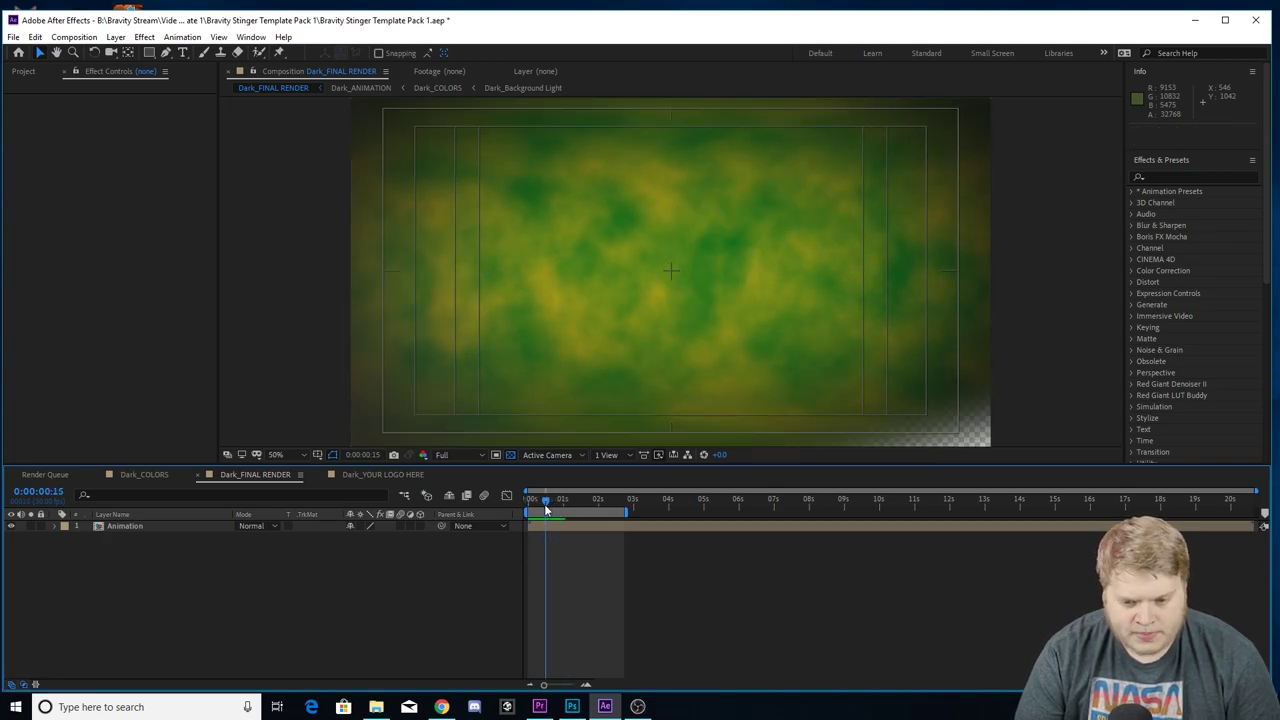
Undo both Tint colour changes and preview the Dark_FINAL RENDER composition again.
key(ctrl+z)
key(ctrl+z)
key(space)
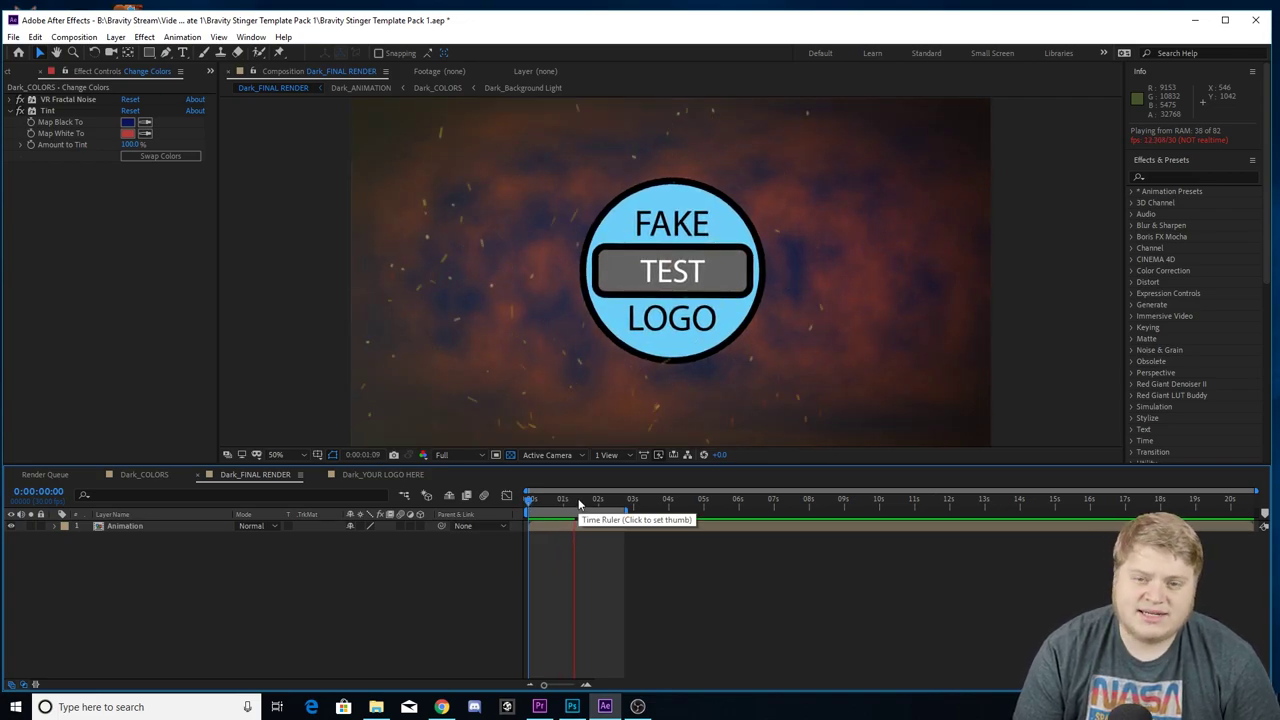
key(space)
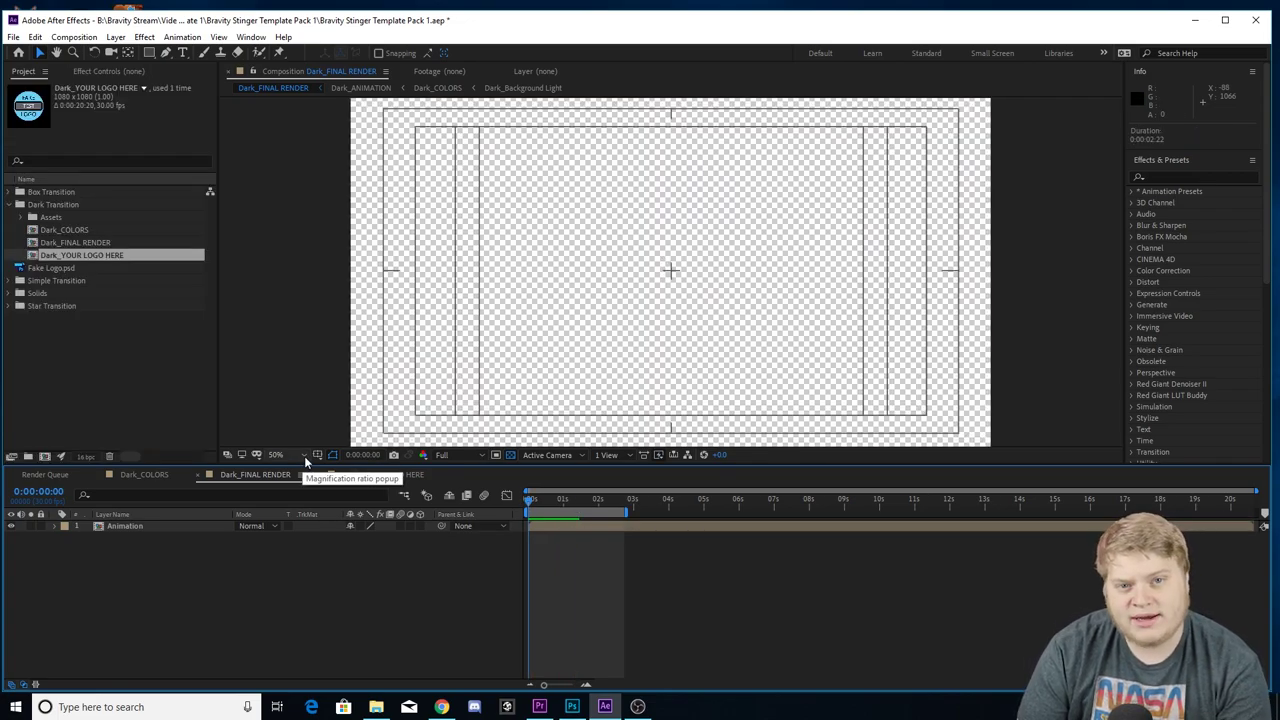
Add the Dark_FINAL RENDER composition to the render queue.
drag(527, 513, 373, 574)
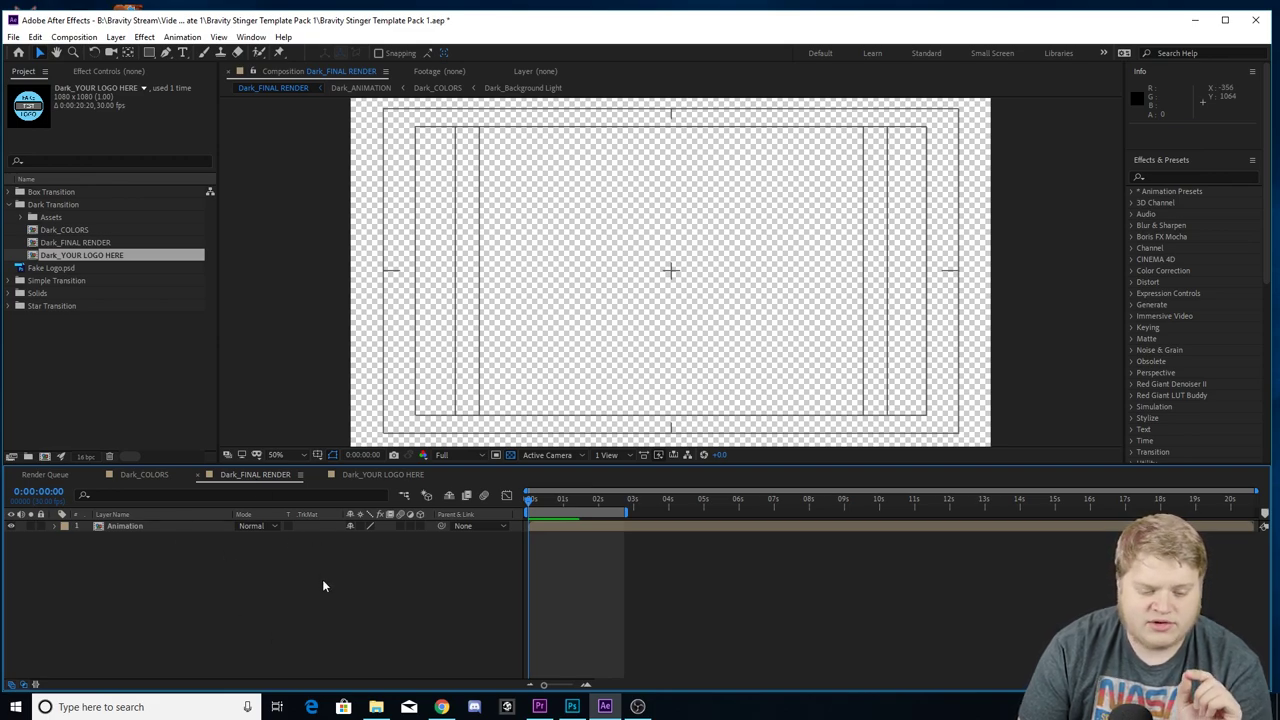
click(74, 37)
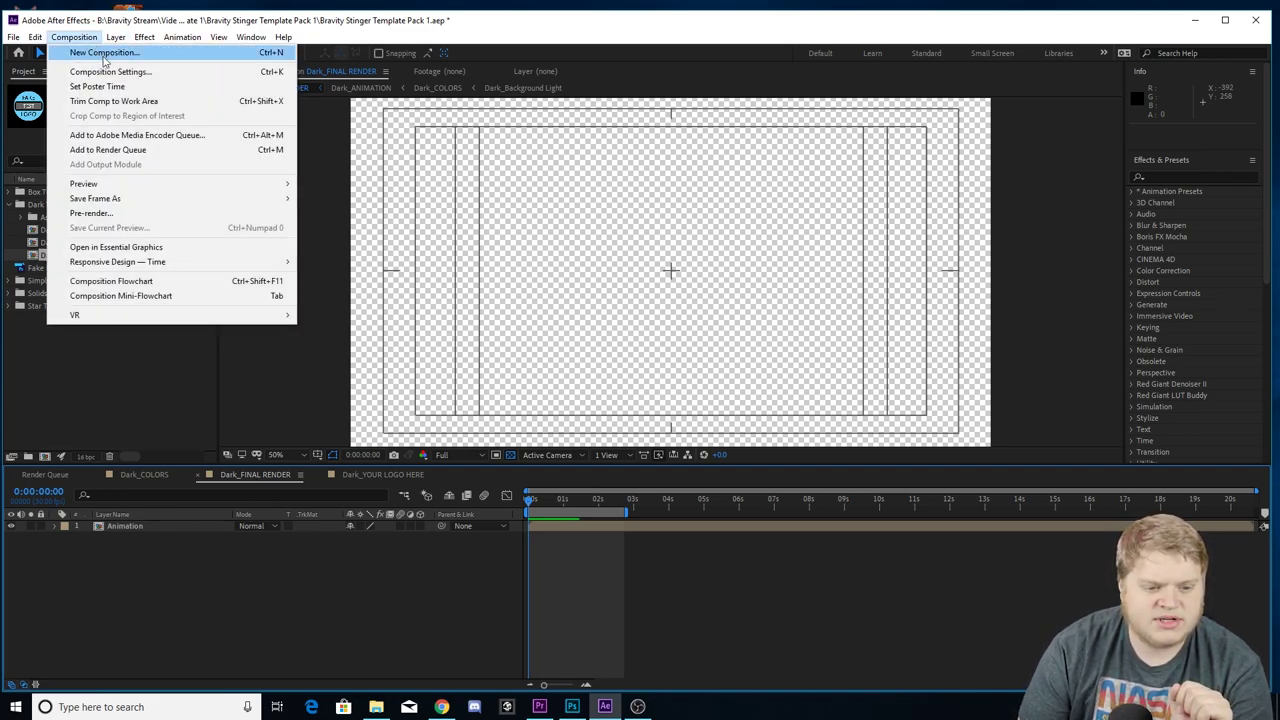
click(133, 149)
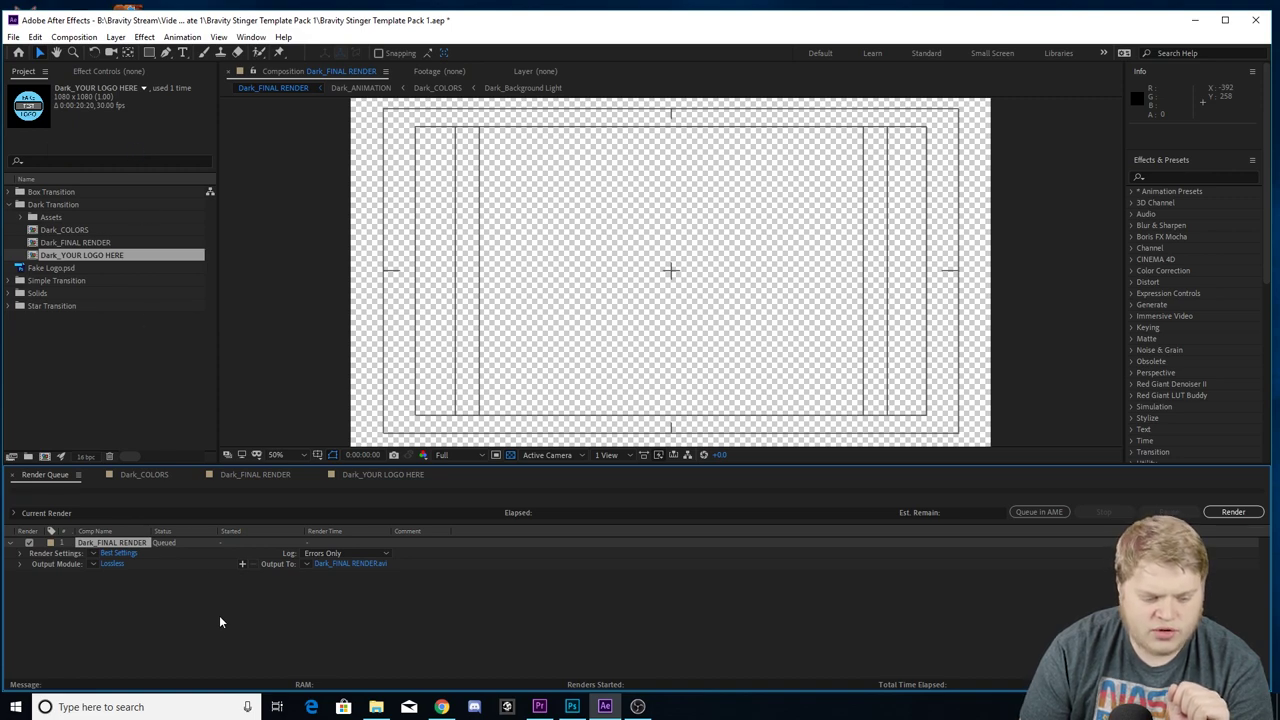
Set the queued Dark_FINAL RENDER's output module to QuickTime format with RGB + Alpha channels.
click(189, 617)
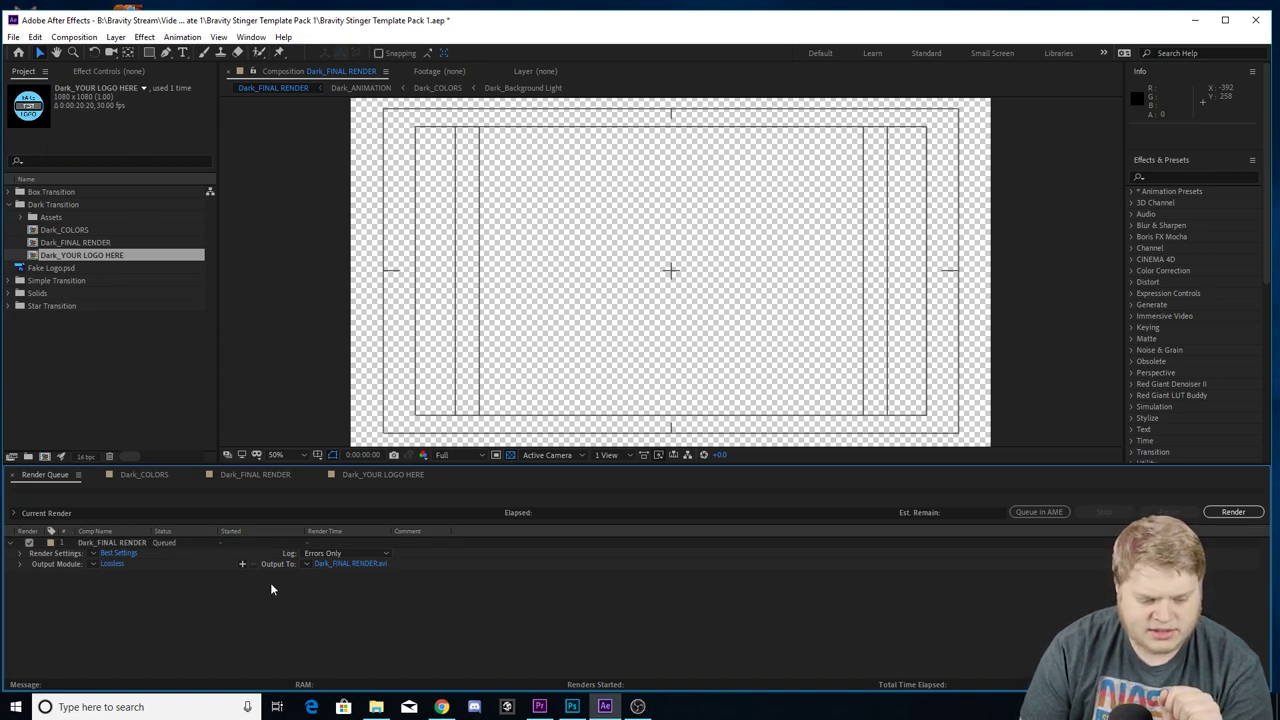
click(111, 563)
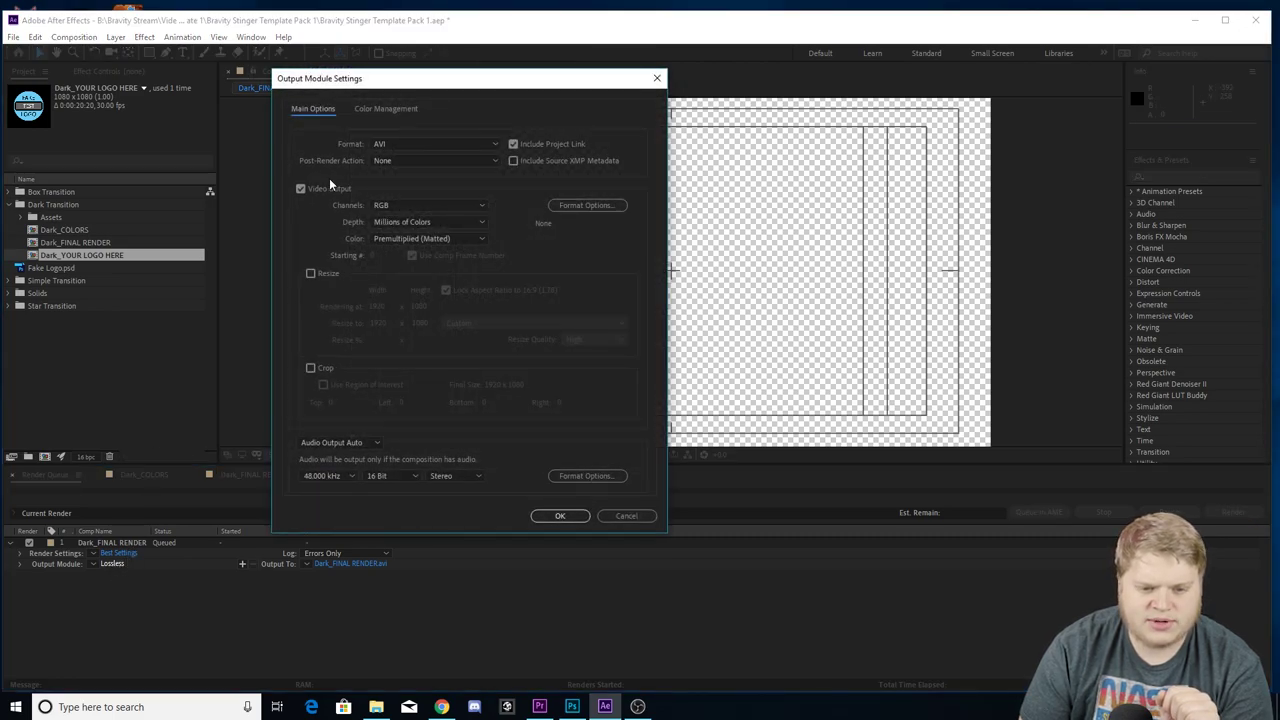
click(386, 144)
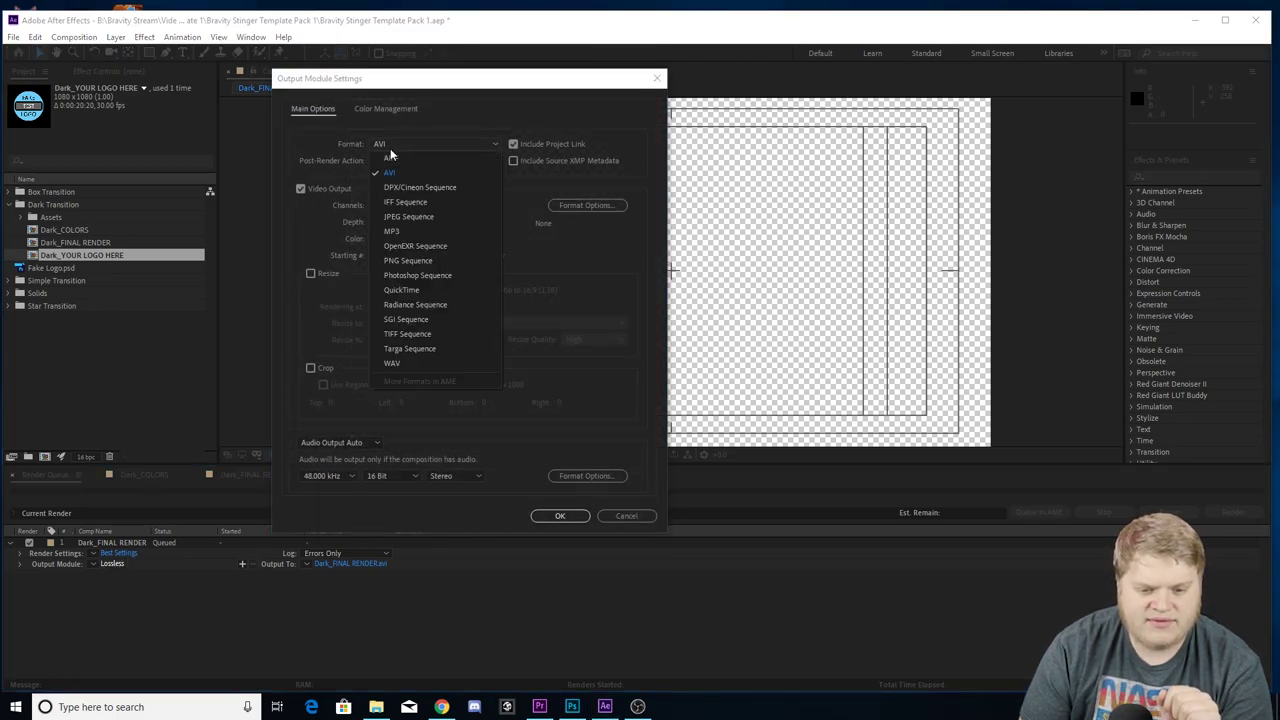
click(417, 291)
click(394, 205)
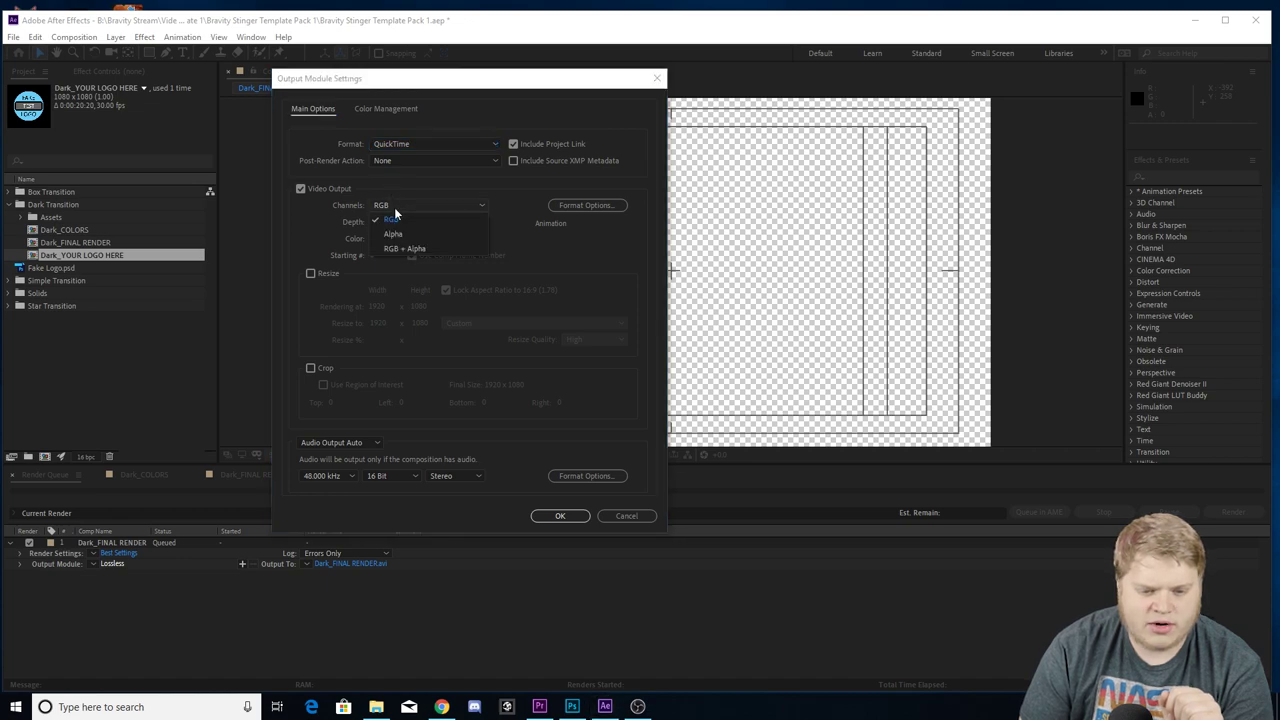
click(404, 249)
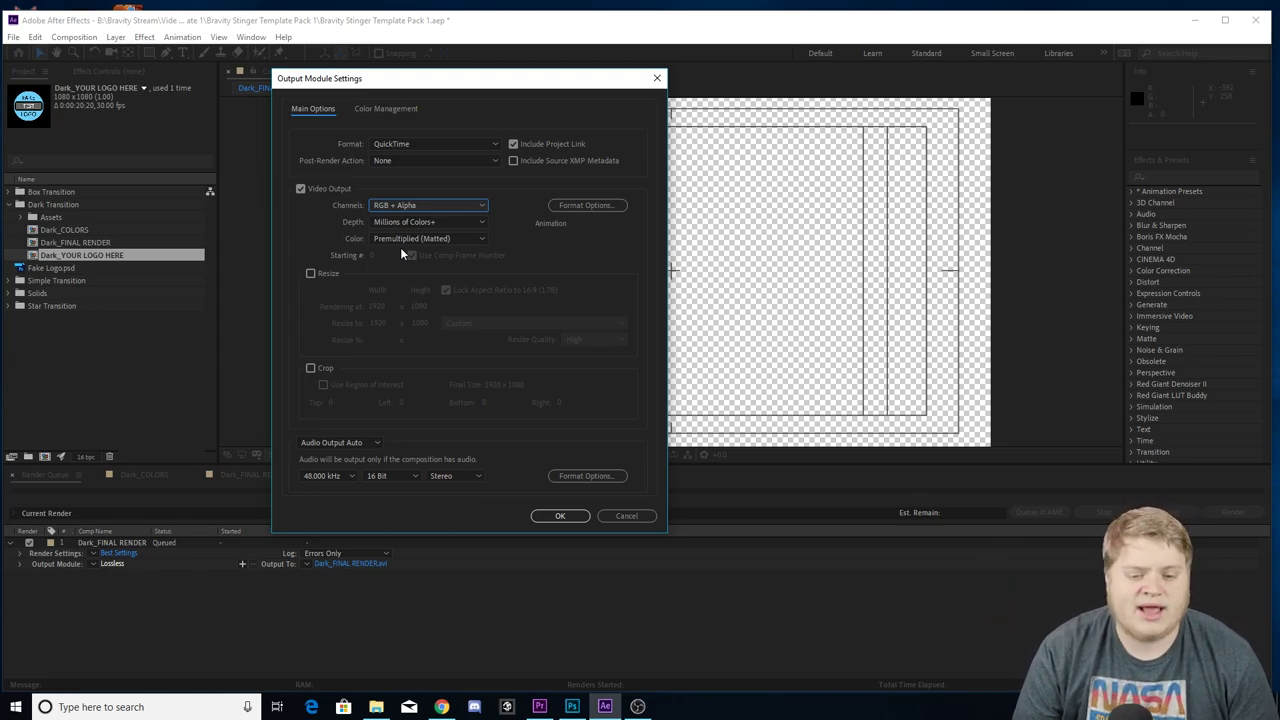
click(560, 516)
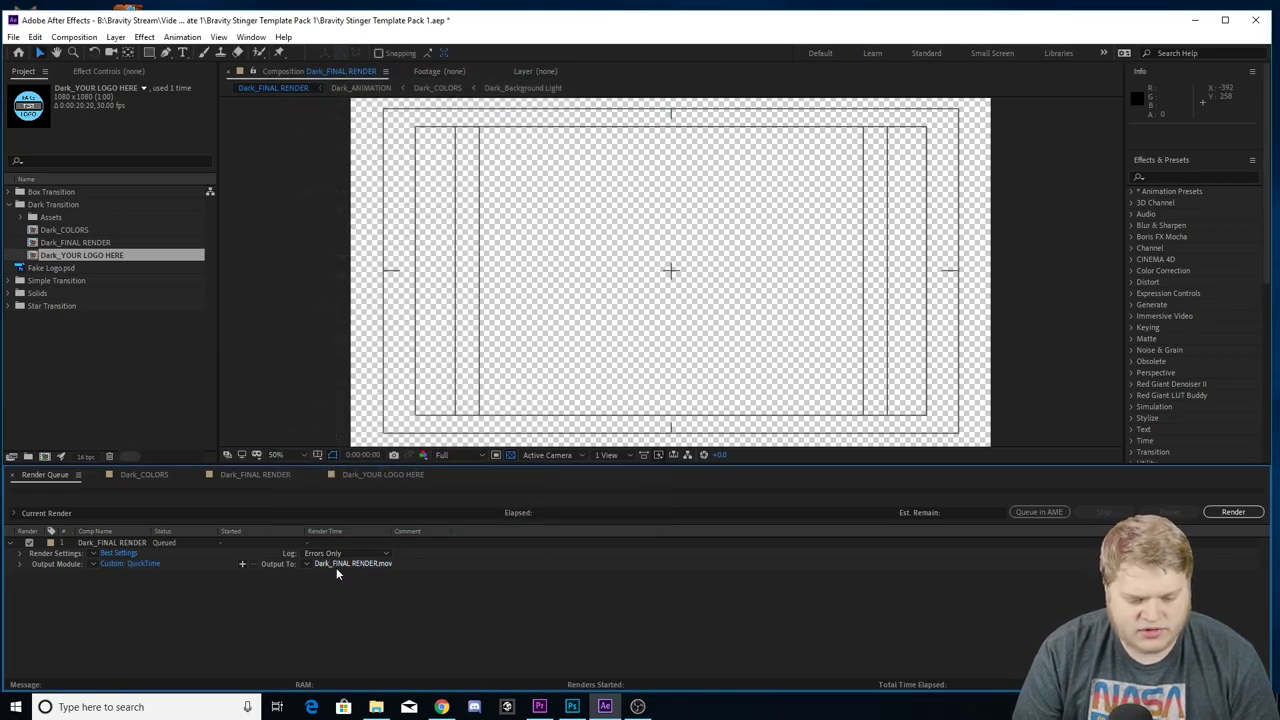
Check the save location and file name for the queued render's output movie, leaving them as they are.
click(372, 563)
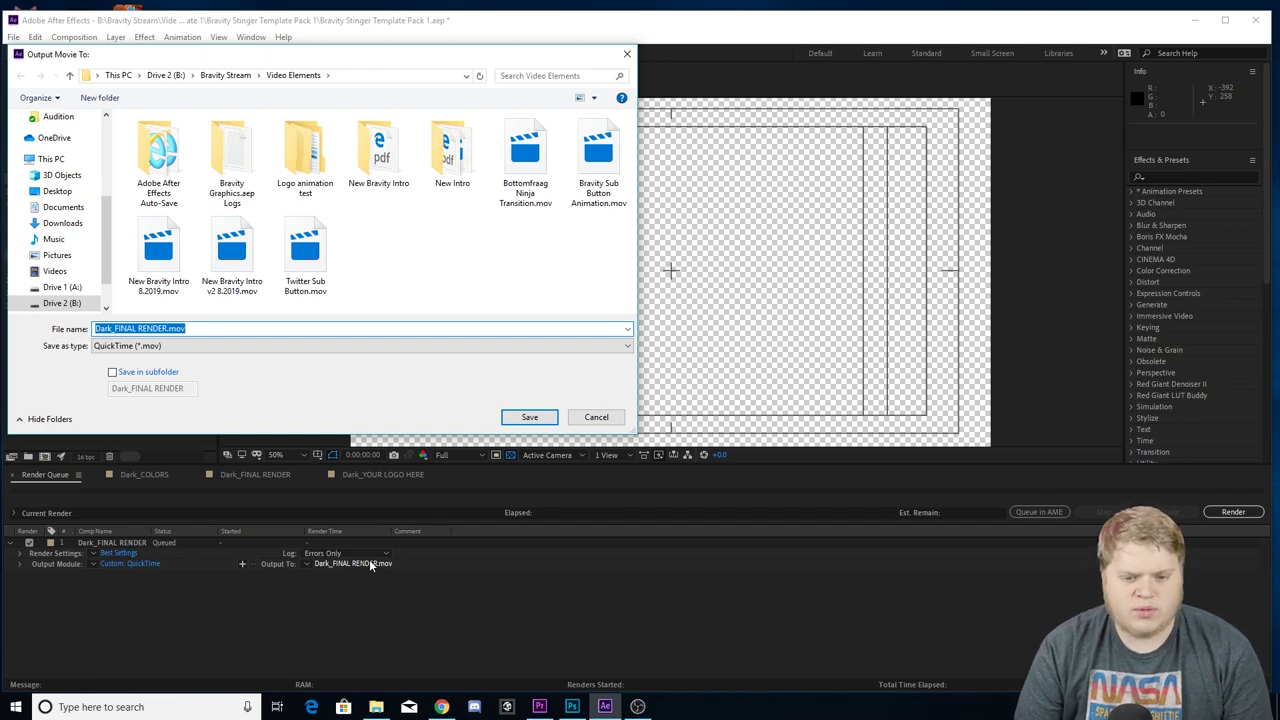
click(596, 417)
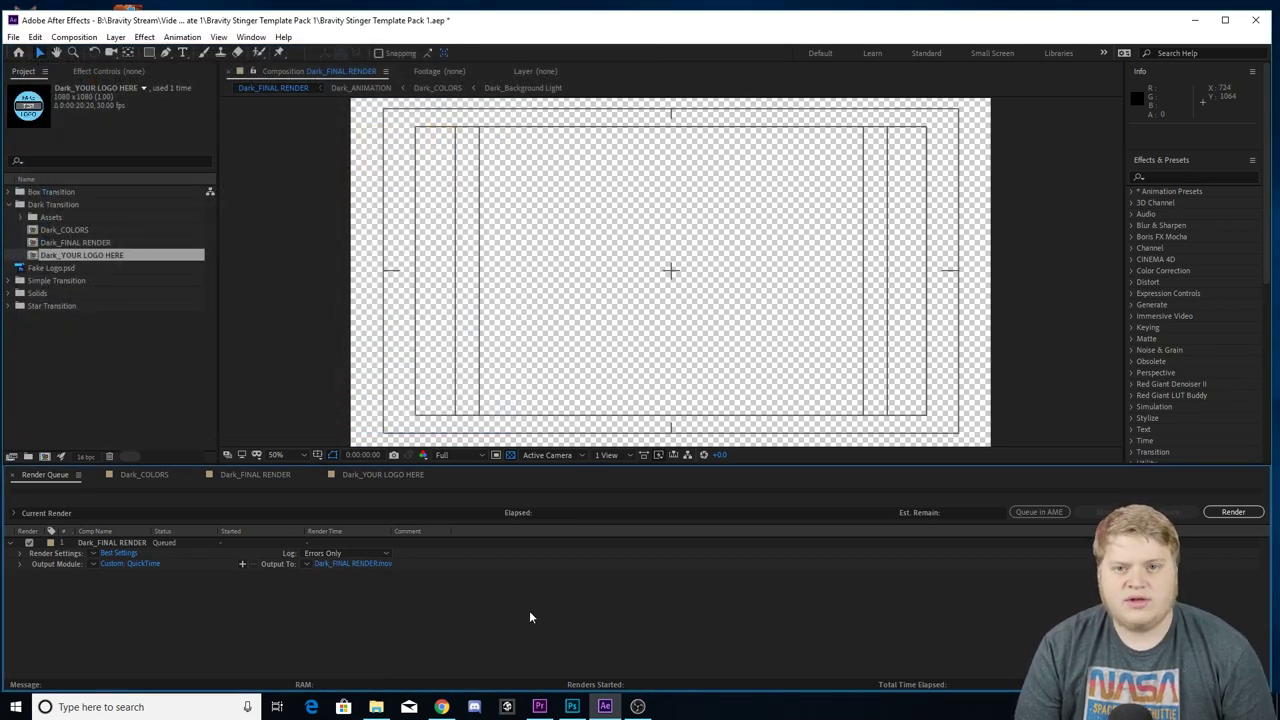